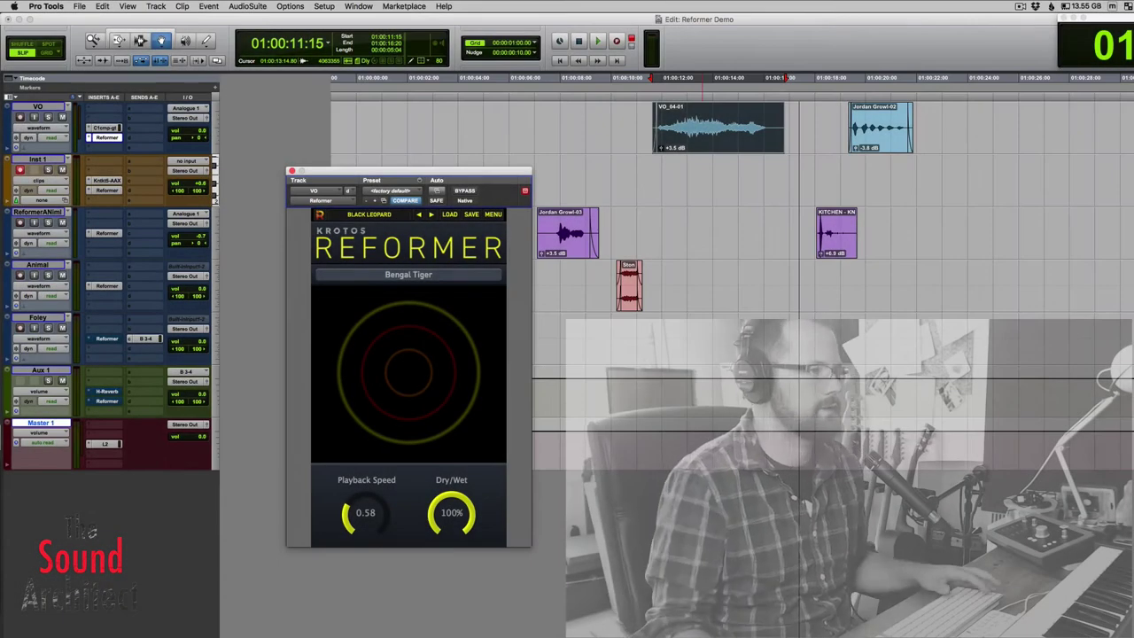
Browse Reformer's list of 11 installed libraries and move the plugin window up and right
{"action": "left_click", "coordinate": [408, 277]}
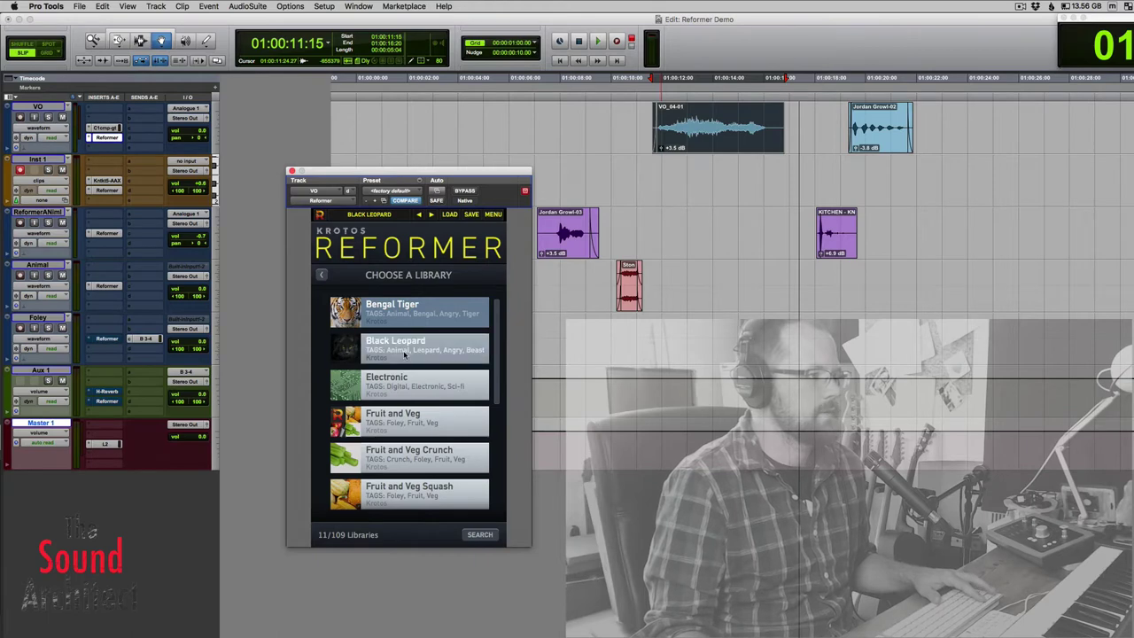
{"action": "scroll", "coordinate": [403, 352], "scroll_direction": "down", "scroll_amount": 3}
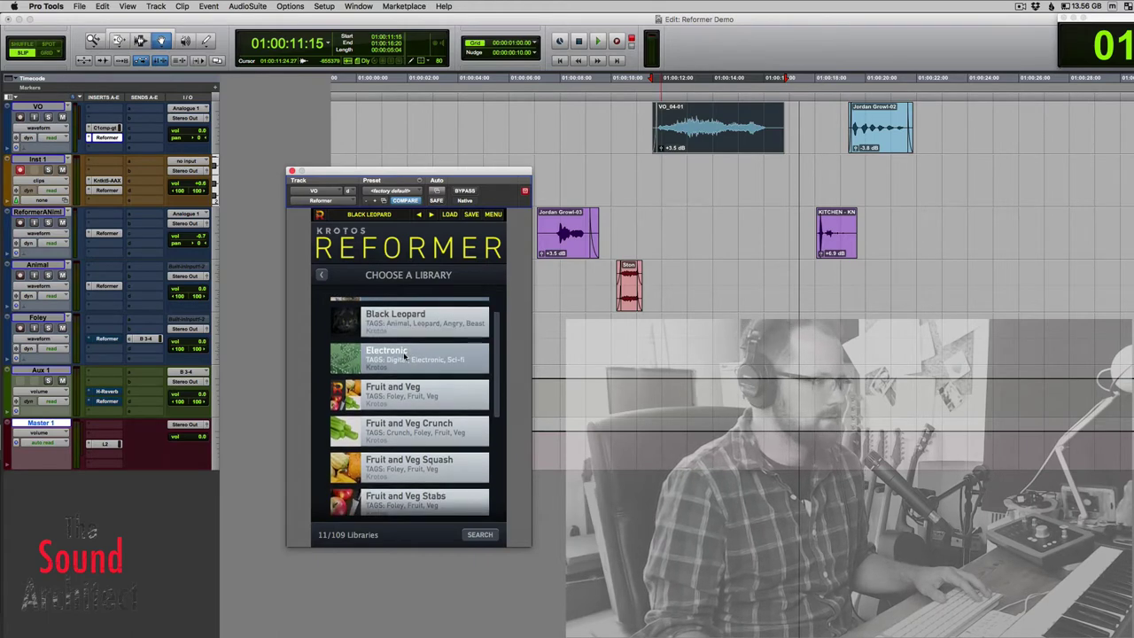
{"action": "scroll", "coordinate": [404, 356], "scroll_direction": "down", "scroll_amount": 5}
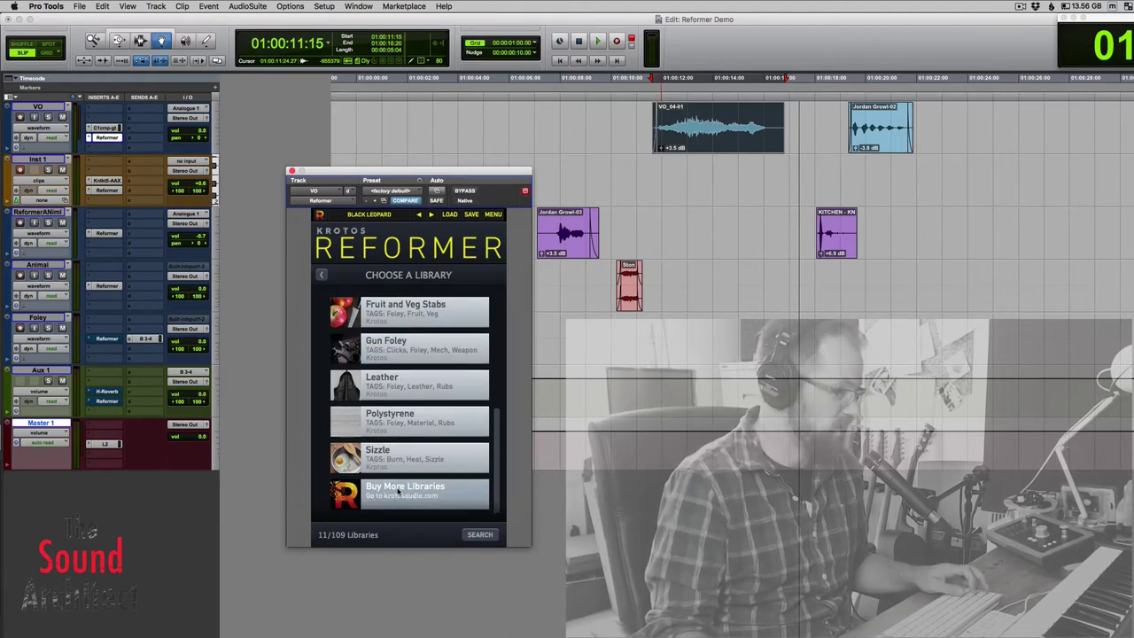
{"action": "scroll", "coordinate": [417, 355], "scroll_direction": "up", "scroll_amount": 6}
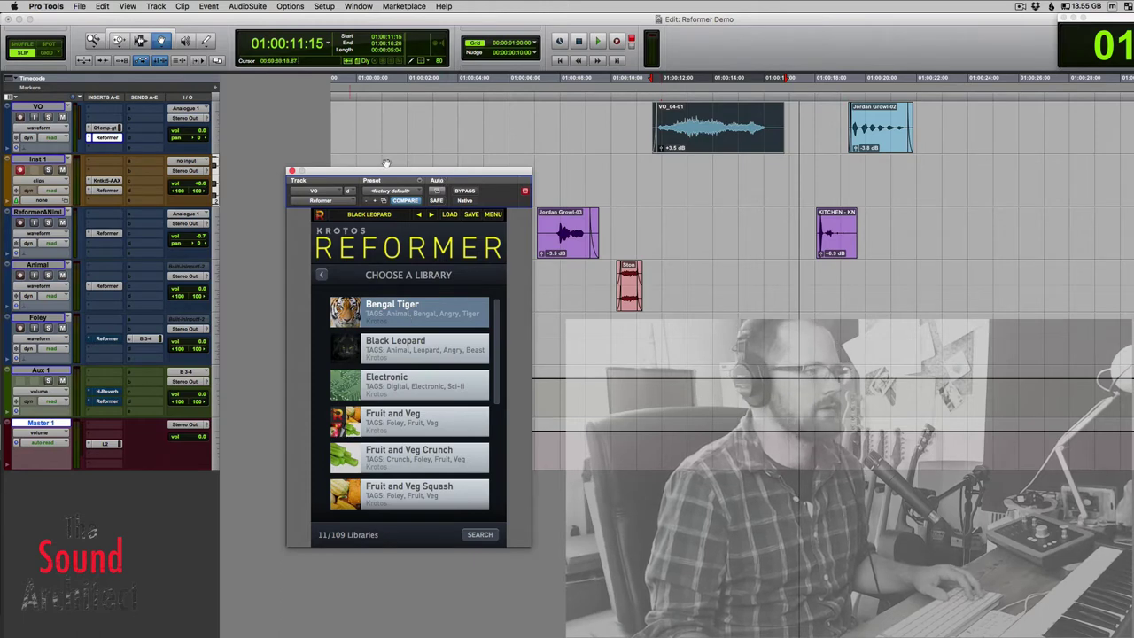
{"action": "left_click_drag", "start_coordinate": [331, 171], "coordinate": [413, 123]}
Set the playback start at 01:00:11:14 and bypass the Reformer on the VO track
{"action": "left_click", "coordinate": [19, 171]}
{"action": "key", "text": "F7"}
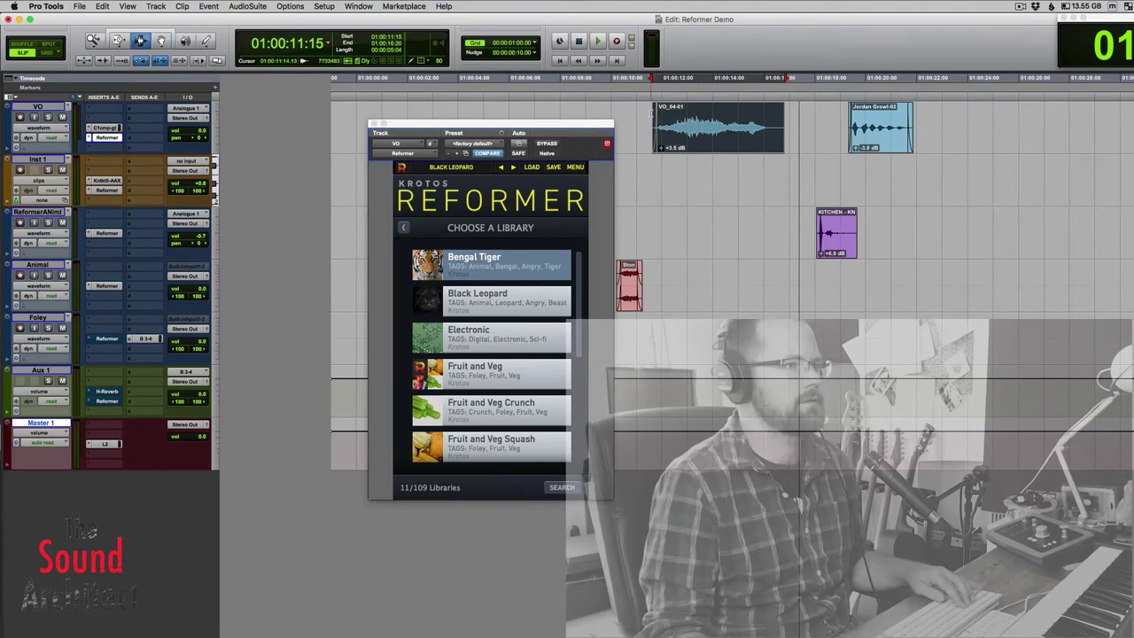
{"action": "left_click", "coordinate": [650, 133]}
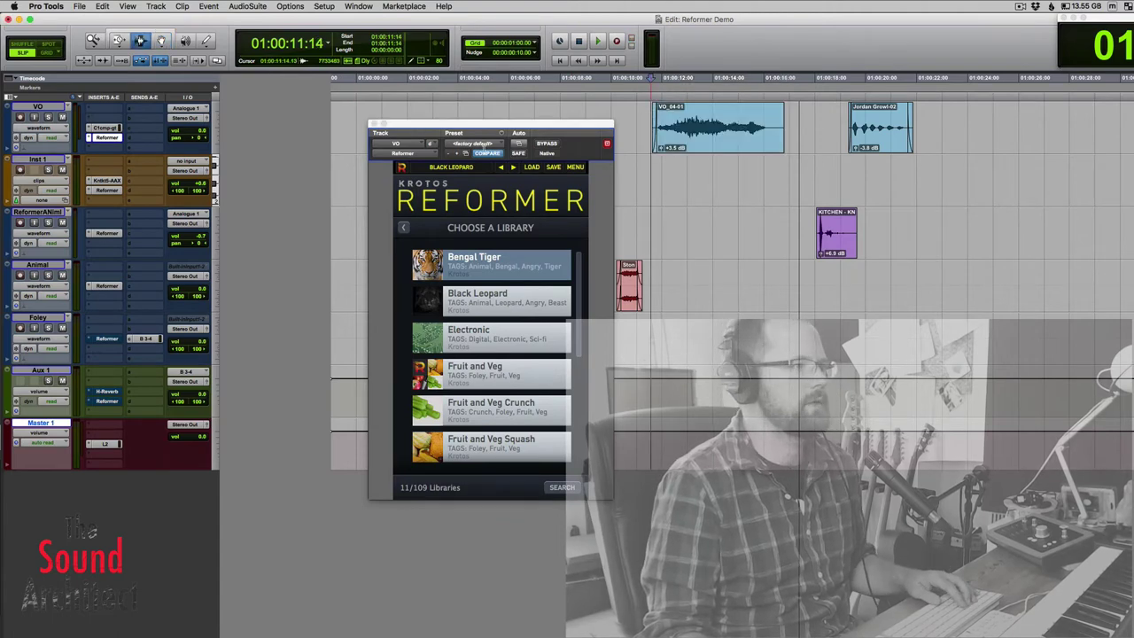
{"action": "left_click", "coordinate": [546, 144]}
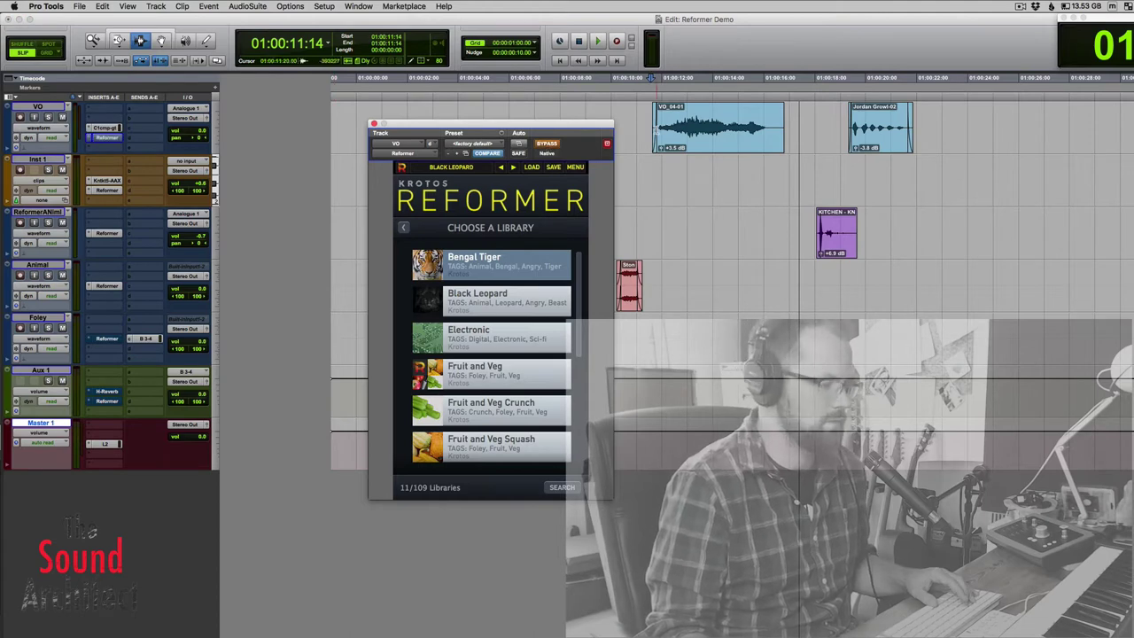
Play back the VO_04-01 clip unprocessed with Reformer bypassed
{"action": "key", "text": "super+bracketright"}
{"action": "key", "text": "super+bracketright"}
{"action": "key", "text": "super+bracketright"}
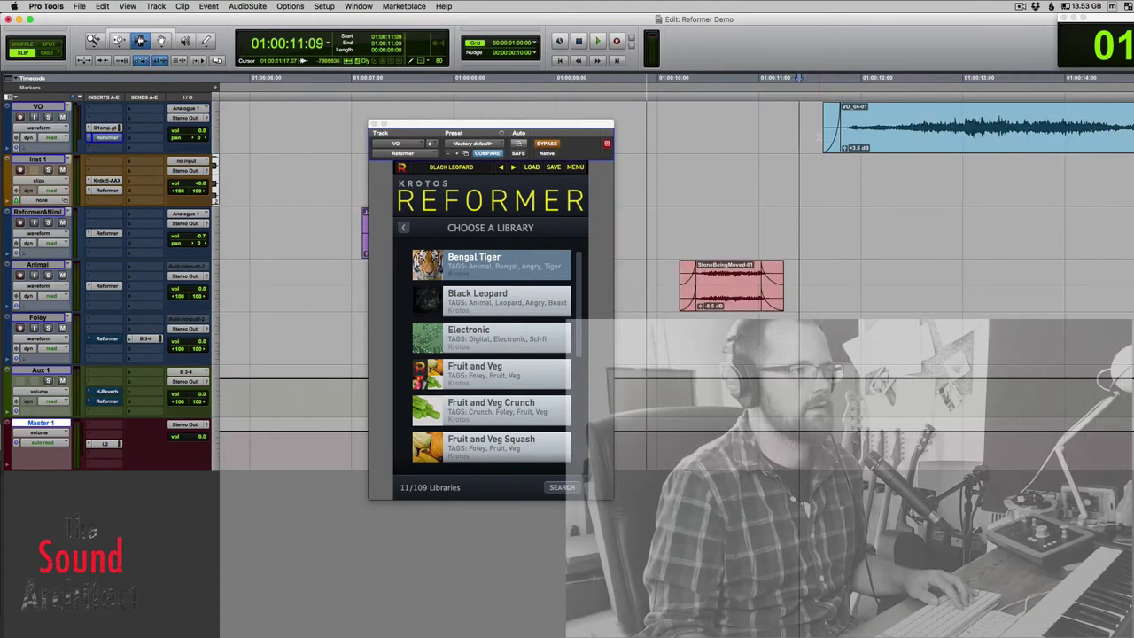
{"action": "key", "text": "space"}
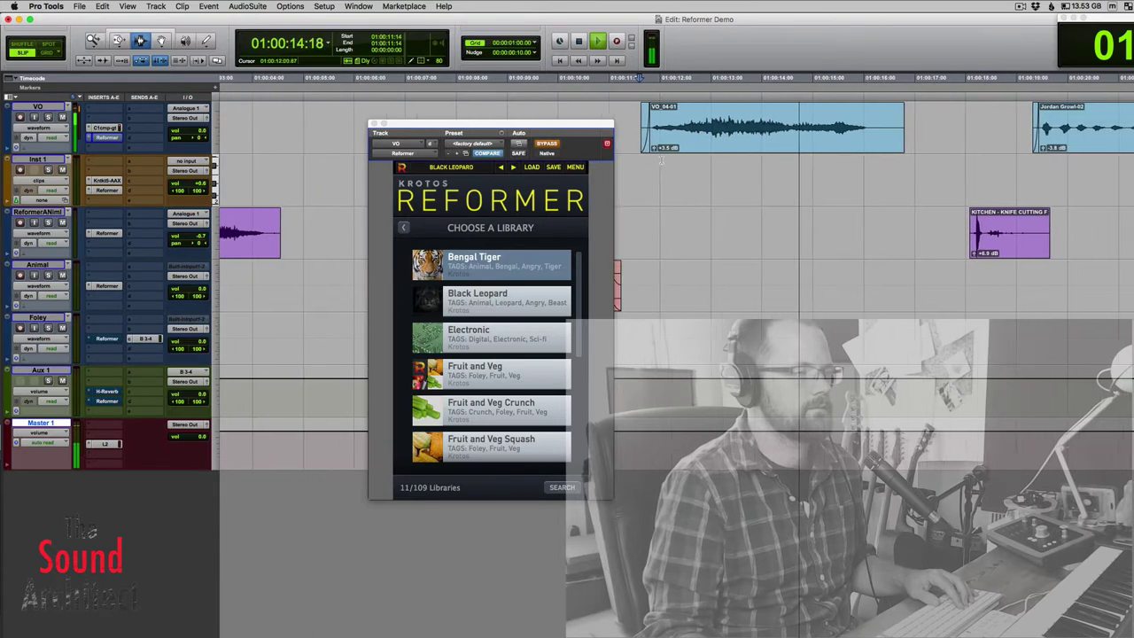
{"action": "key", "text": "super+bracketleft"}
{"action": "key", "text": "space"}
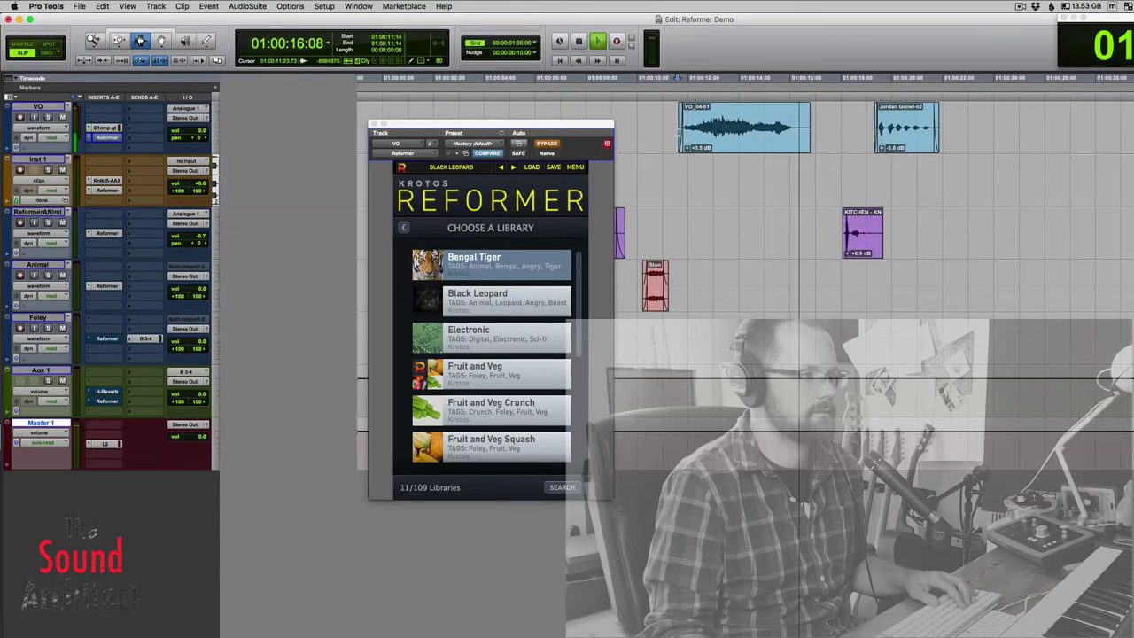
{"action": "key", "text": "super+bracketright"}
{"action": "key", "text": "super+bracketright"}
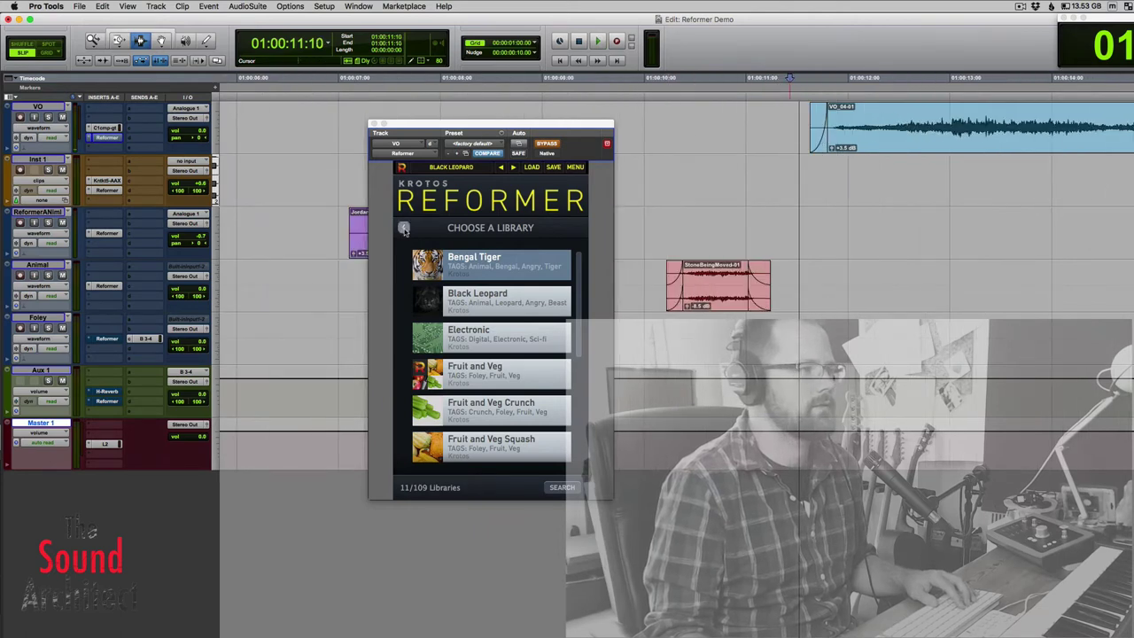
Return to the Bengal Tiger view, re-enable Reformer and audition the processed VO clip twice
{"action": "left_click", "coordinate": [562, 118]}
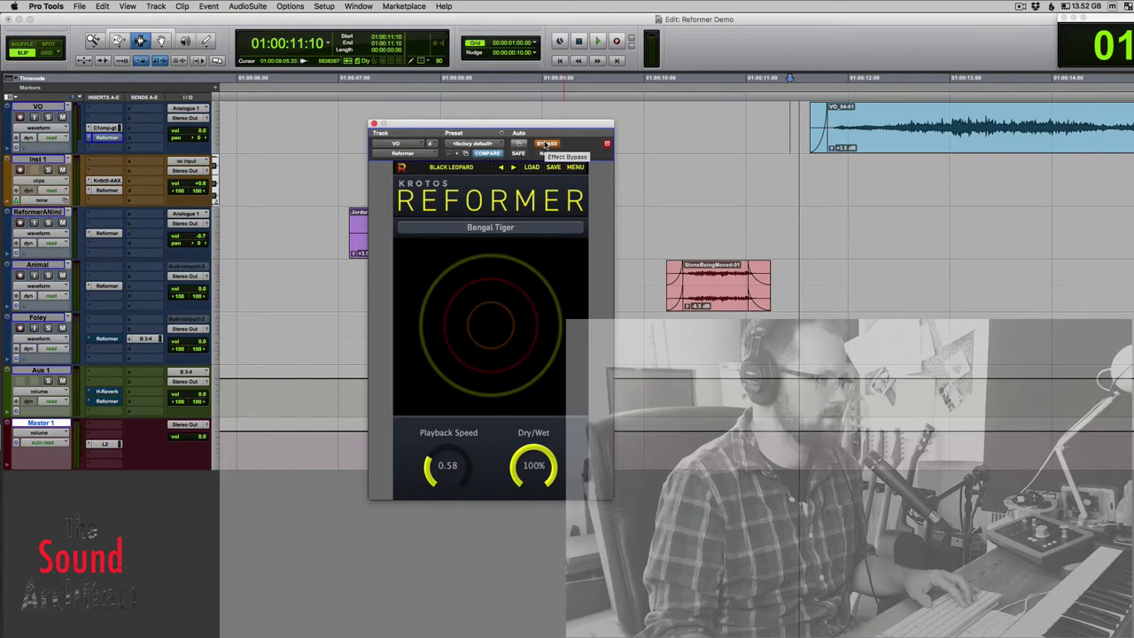
{"action": "left_click", "coordinate": [545, 143]}
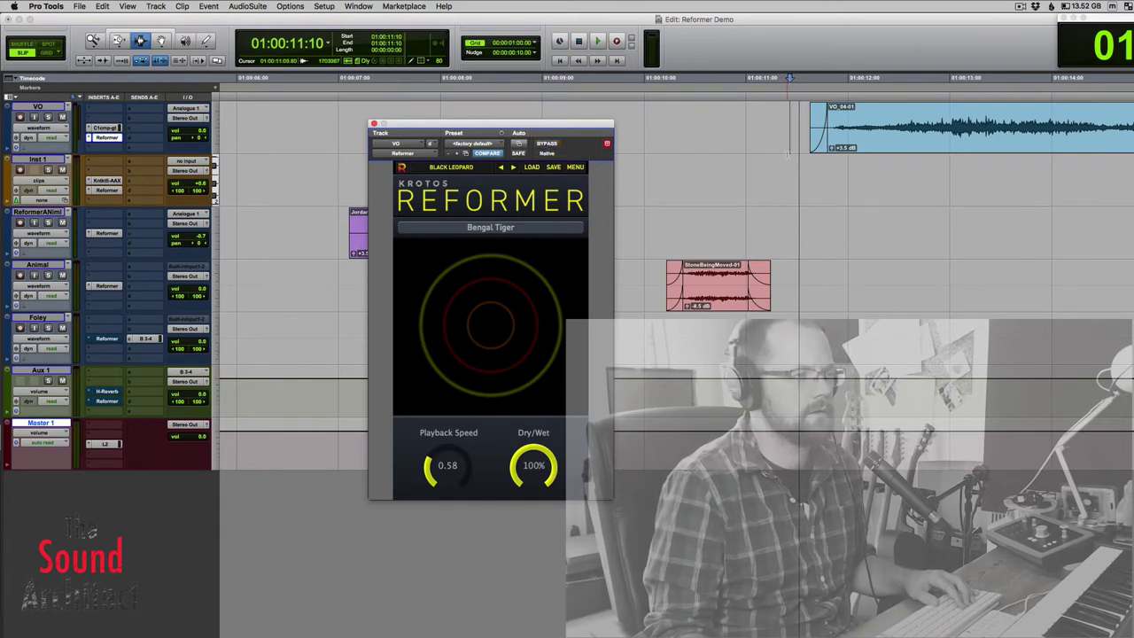
{"action": "key", "text": "space"}
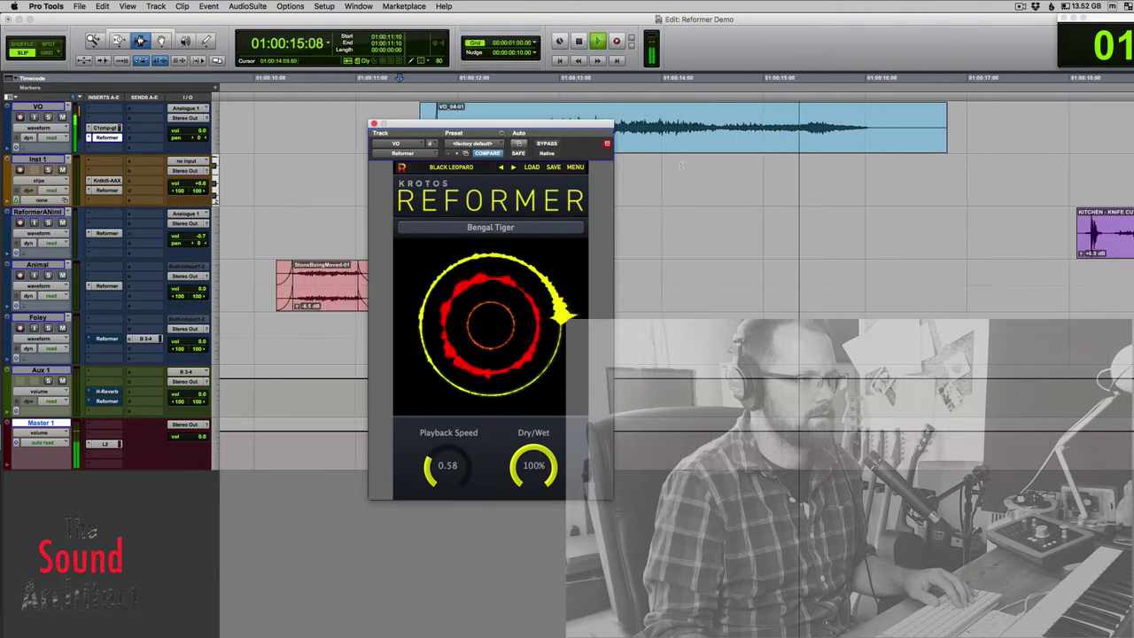
{"action": "key", "text": "space"}
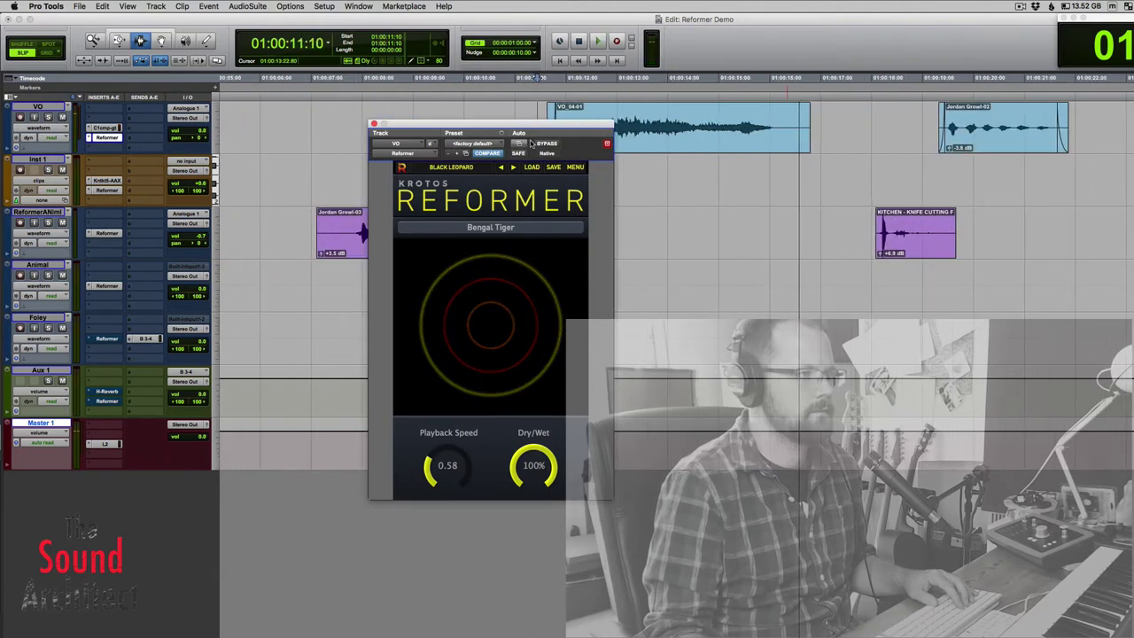
{"action": "key", "text": "space"}
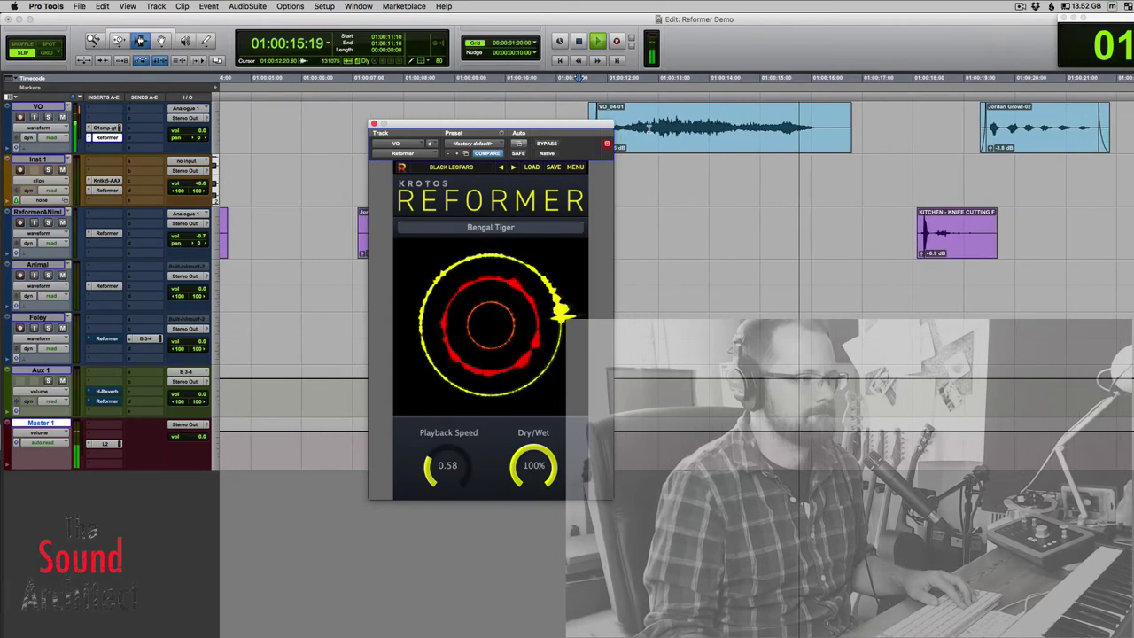
{"action": "key", "text": "space"}
{"action": "left_click_drag", "start_coordinate": [524, 131], "coordinate": [412, 124]}
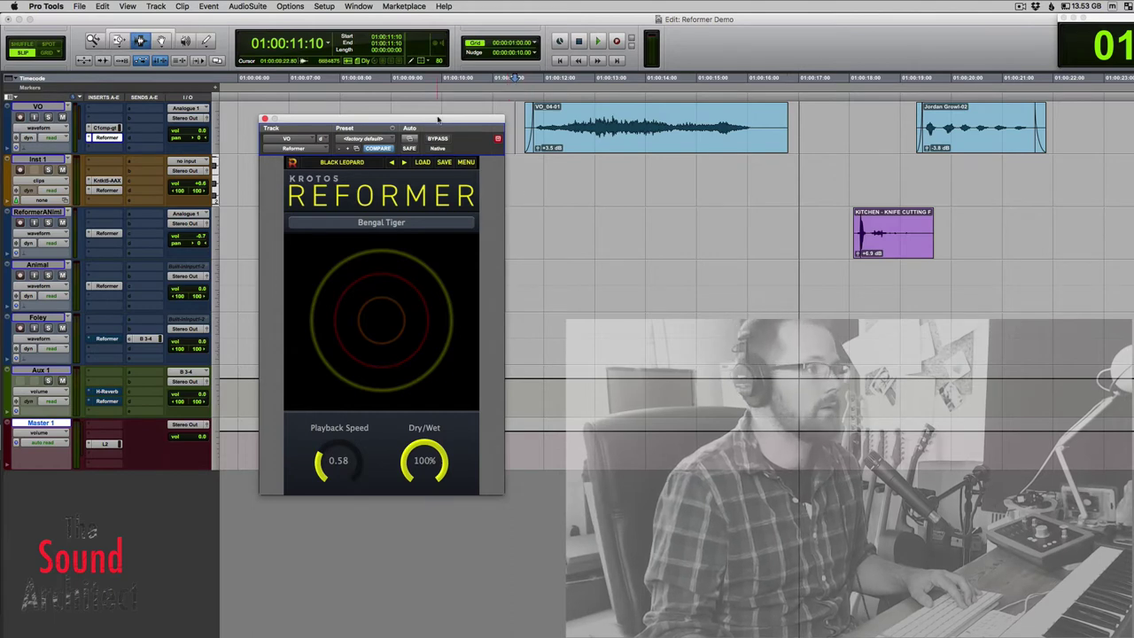
{"action": "mouse_move", "coordinate": [438, 120]}
{"action": "left_mouse_down"}
{"action": "mouse_move", "coordinate": [412, 111]}
{"action": "mouse_move", "coordinate": [425, 105]}
{"action": "left_mouse_up"}
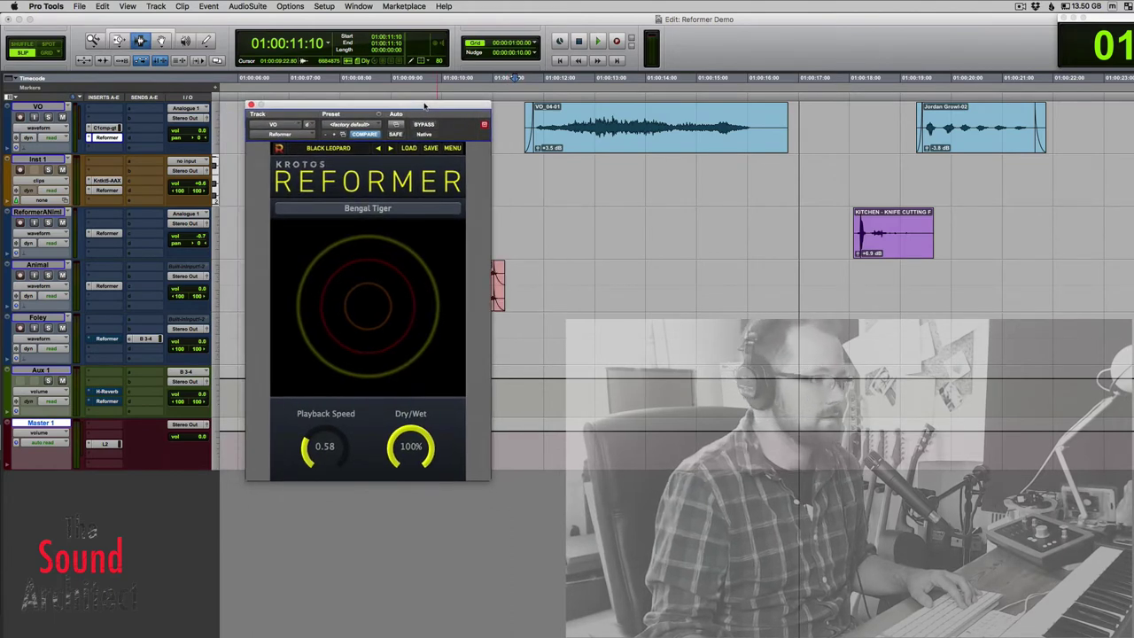
{"action": "left_click", "coordinate": [522, 124]}
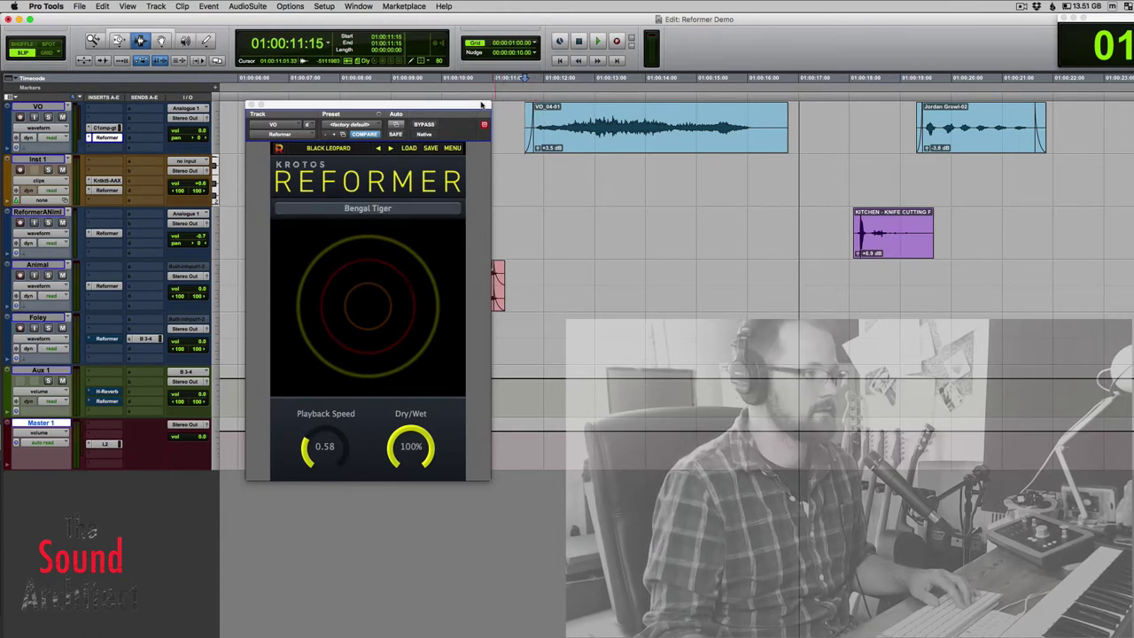
{"action": "left_click", "coordinate": [431, 125]}
{"action": "left_click", "coordinate": [431, 126]}
{"action": "key", "text": "space"}
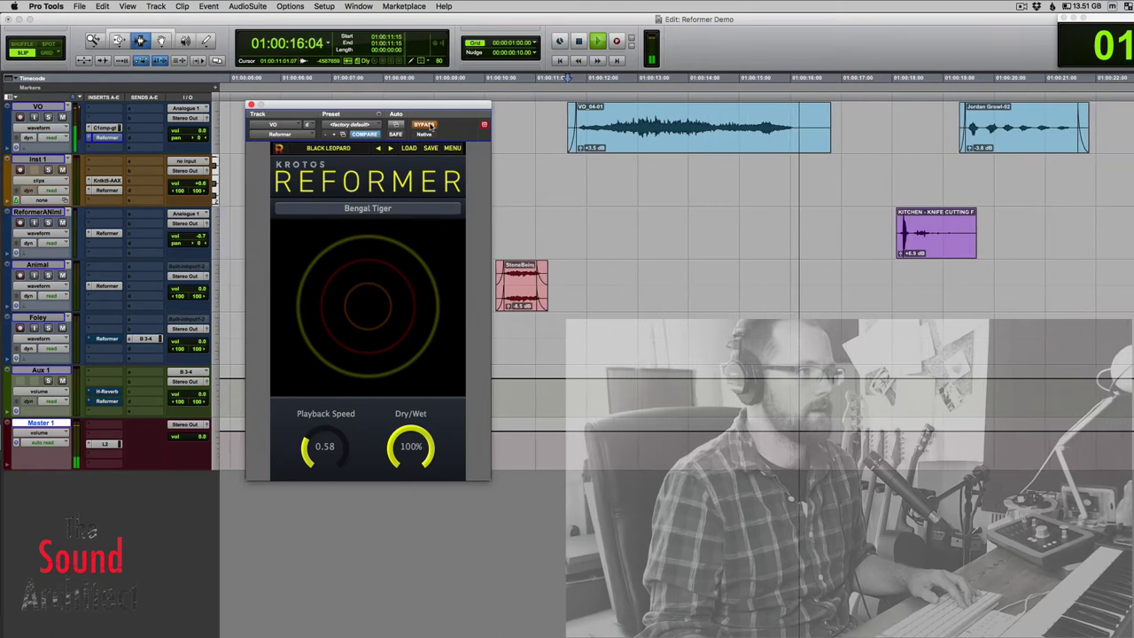
{"action": "key", "text": "space"}
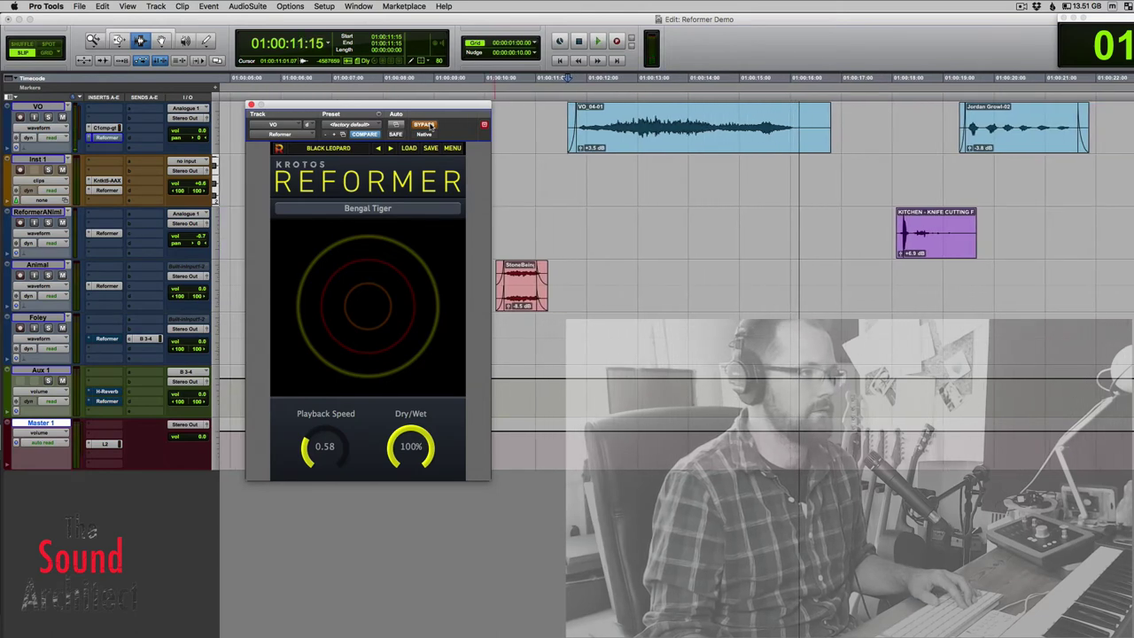
{"action": "left_click", "coordinate": [425, 125]}
{"action": "key", "text": "space"}
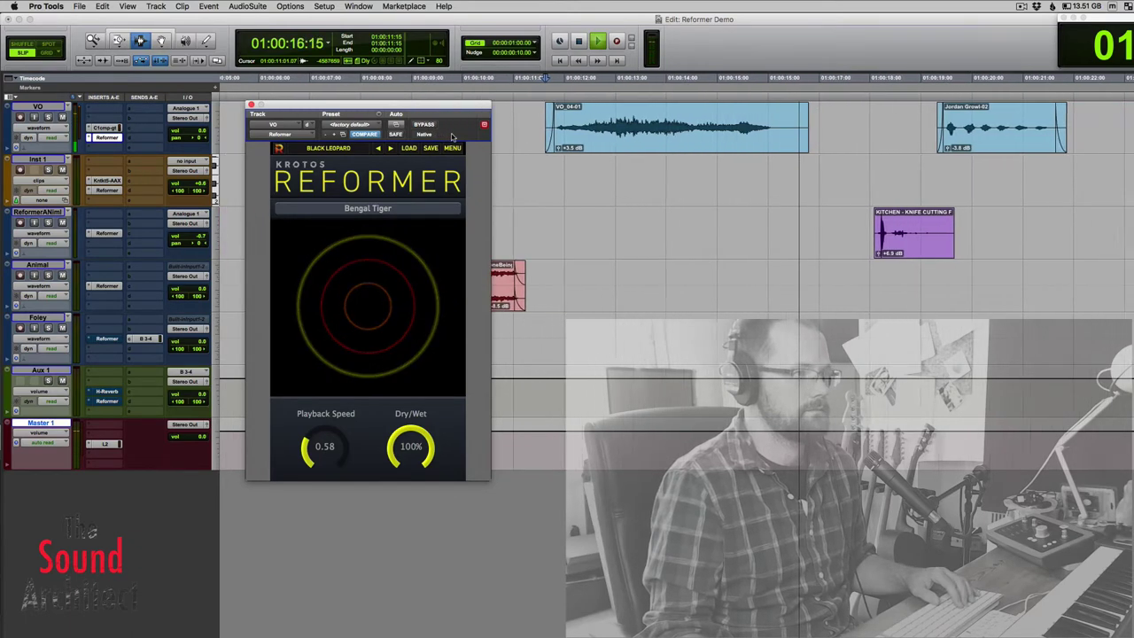
{"action": "key", "text": "space"}
{"action": "key", "text": "super+bracketleft"}
{"action": "key", "text": "space"}
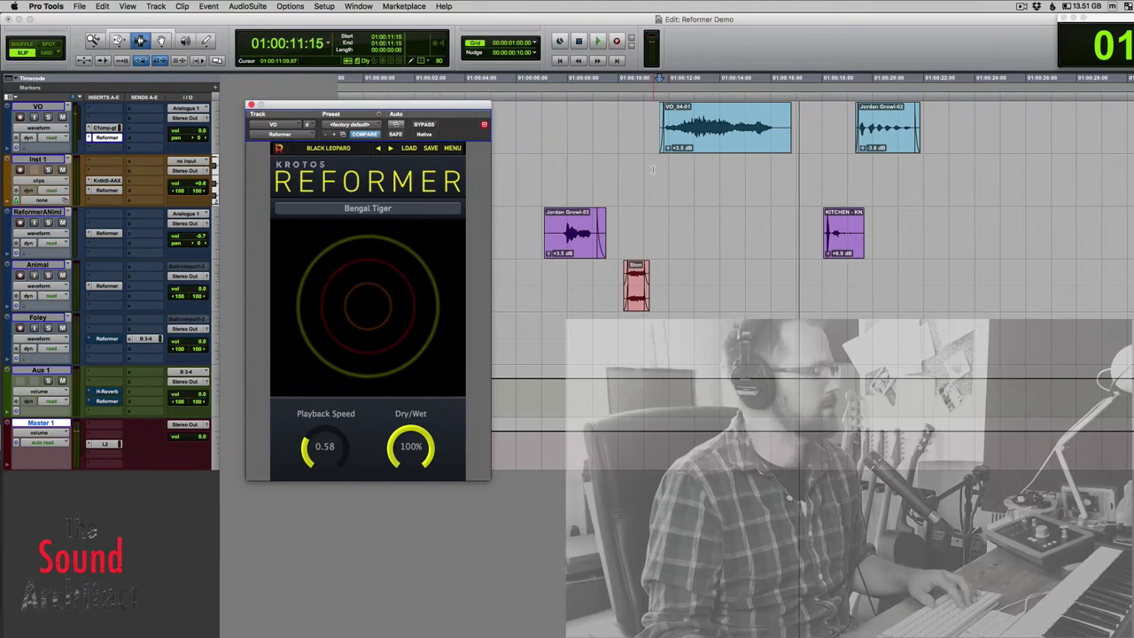
{"action": "left_click", "coordinate": [652, 163]}
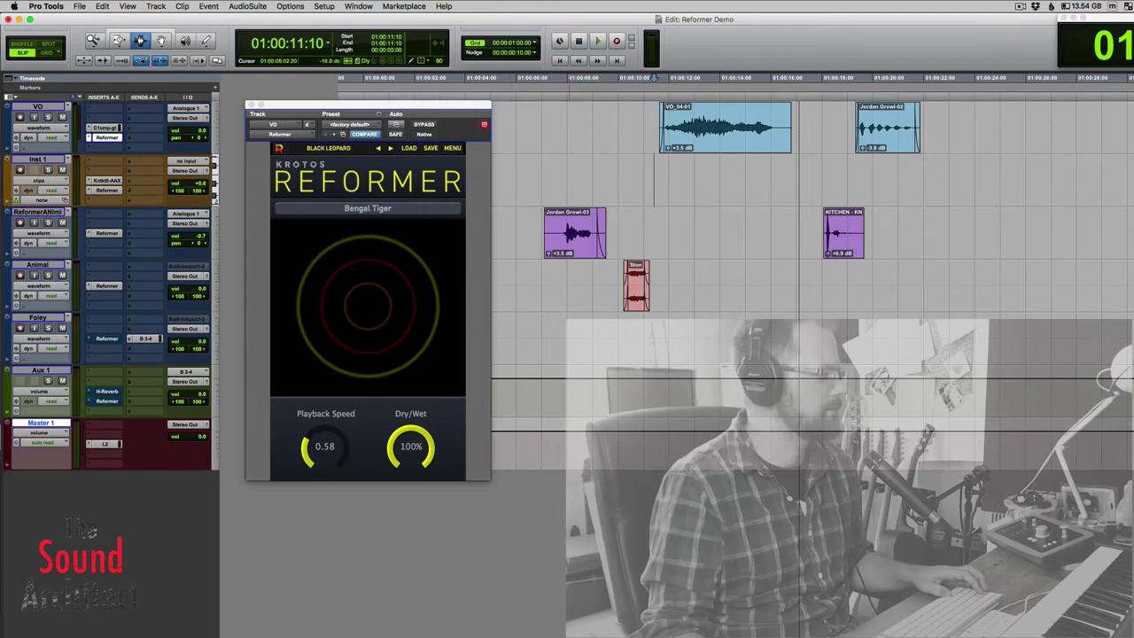
Search BaseHead's Description field for 'tiger'
{"action": "key", "text": "super+Tab"}
{"action": "left_click_drag", "start_coordinate": [406, 186], "coordinate": [397, 110]}
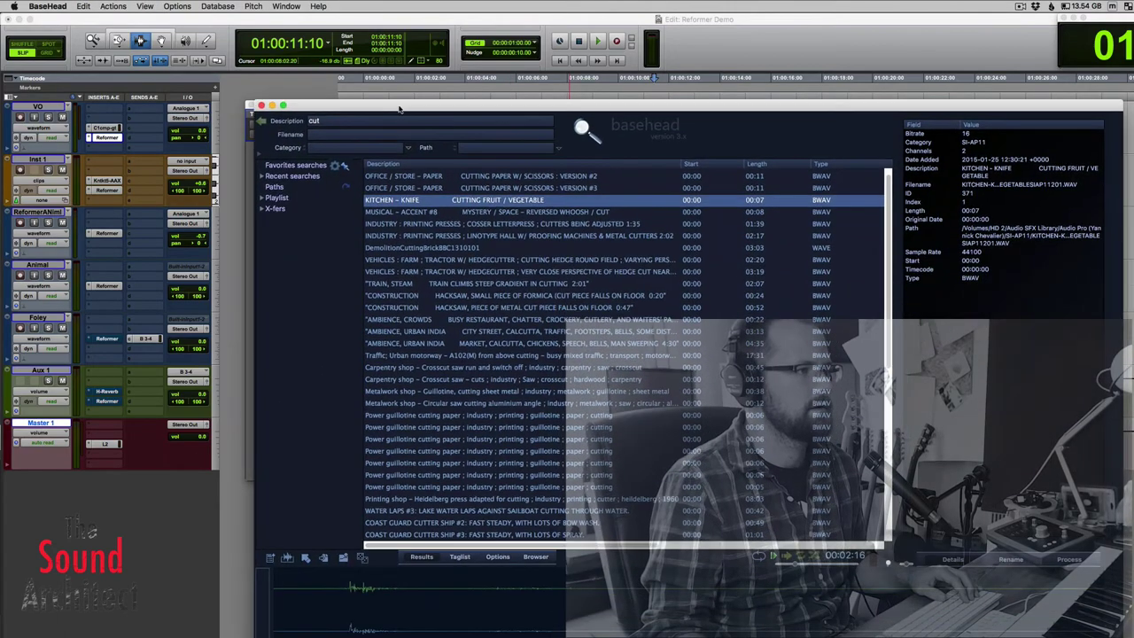
{"action": "double_click", "coordinate": [362, 121]}
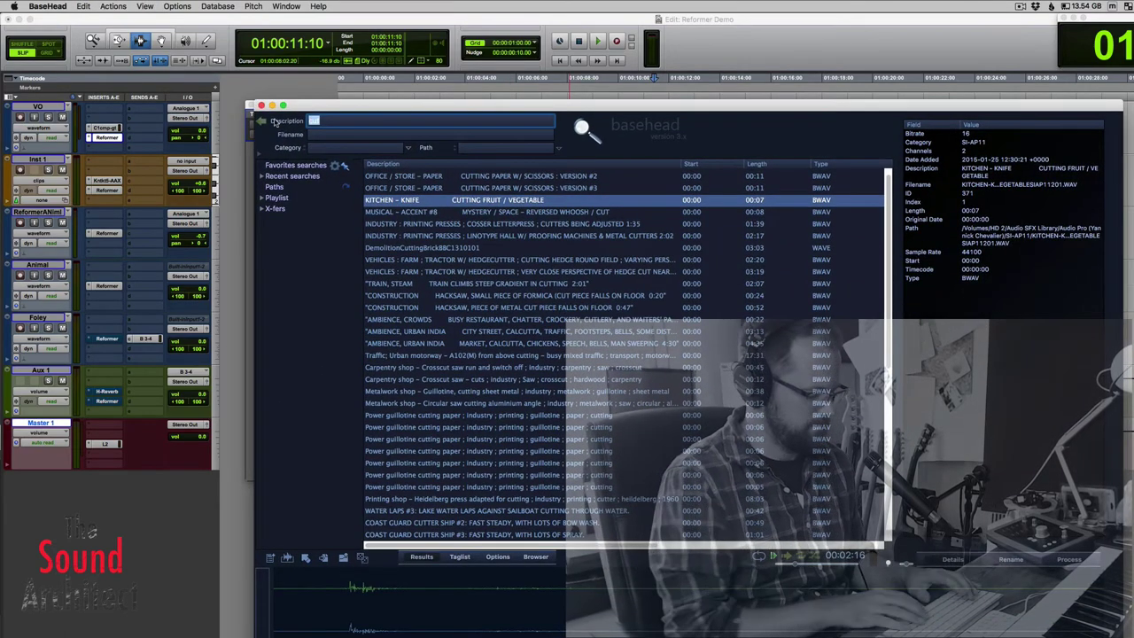
{"action": "type", "text": "tiger"}
{"action": "key", "text": "Return"}
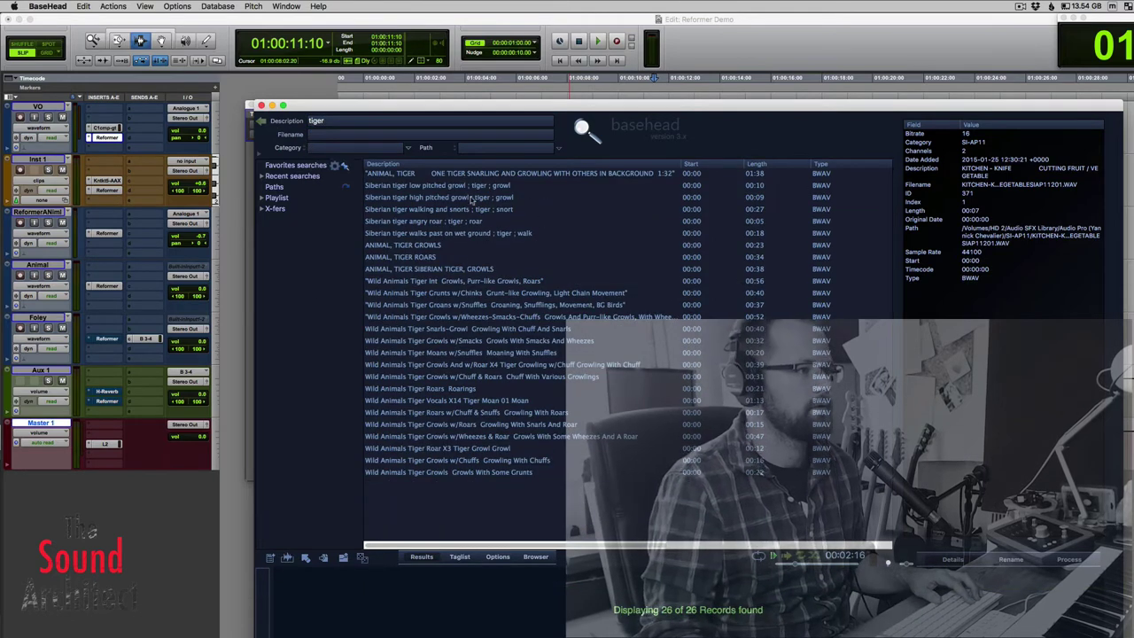
Audition the Siberian tiger growls, TIGER ROARS and growls-with-roars results, then move BaseHead aside
{"action": "left_click", "coordinate": [434, 187]}
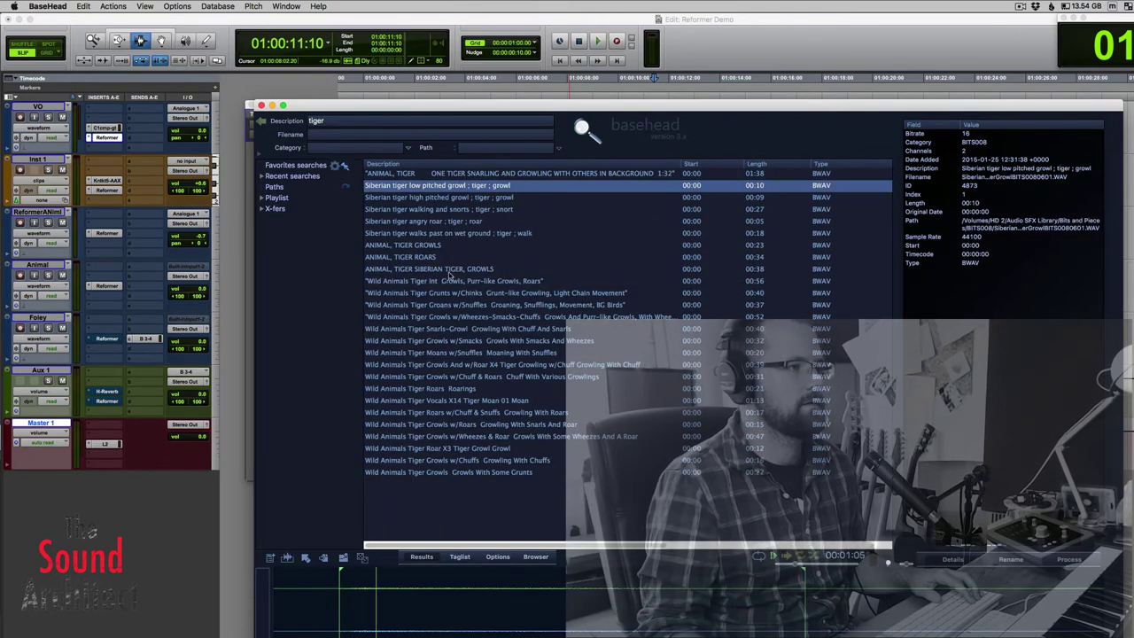
{"action": "left_click", "coordinate": [433, 245]}
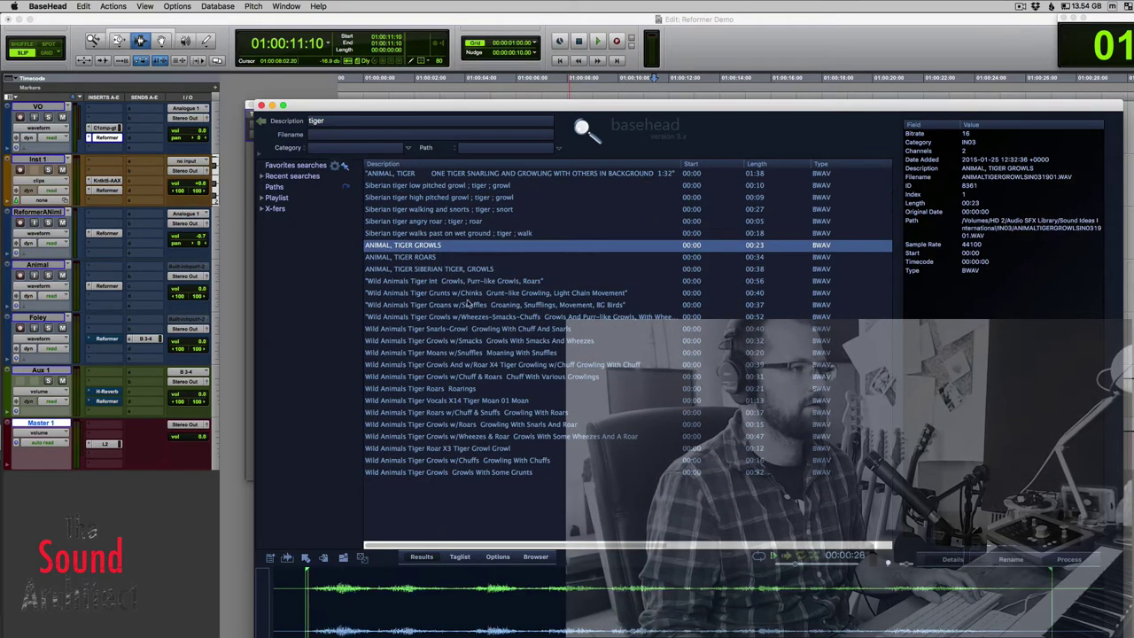
{"action": "left_click", "coordinate": [434, 257]}
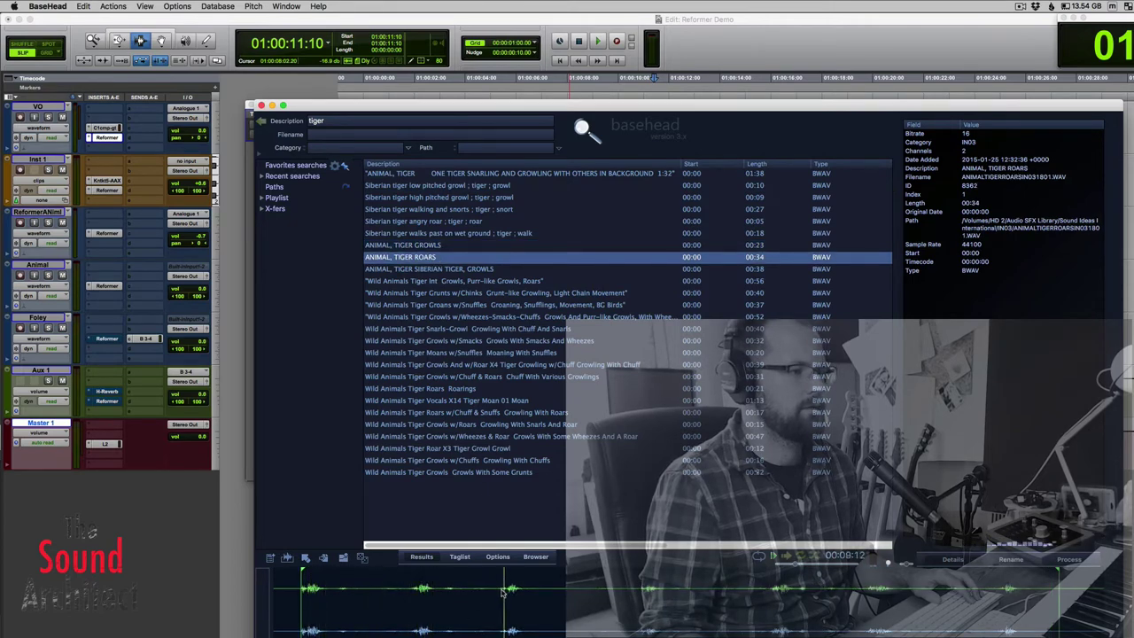
{"action": "left_click", "coordinate": [441, 425]}
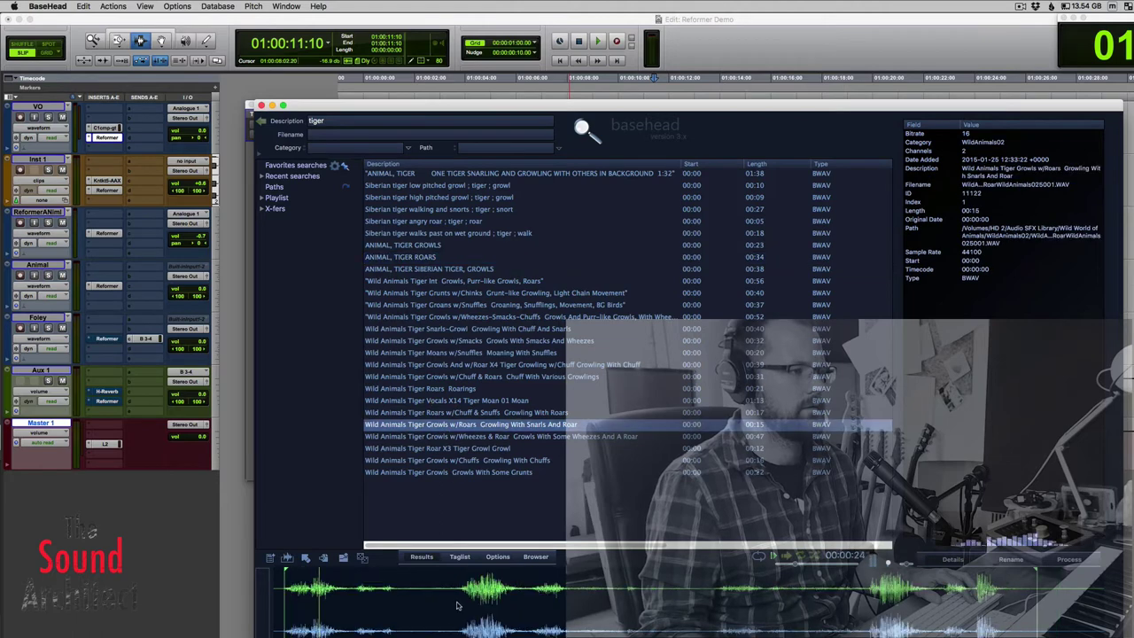
{"action": "left_click", "coordinate": [420, 318]}
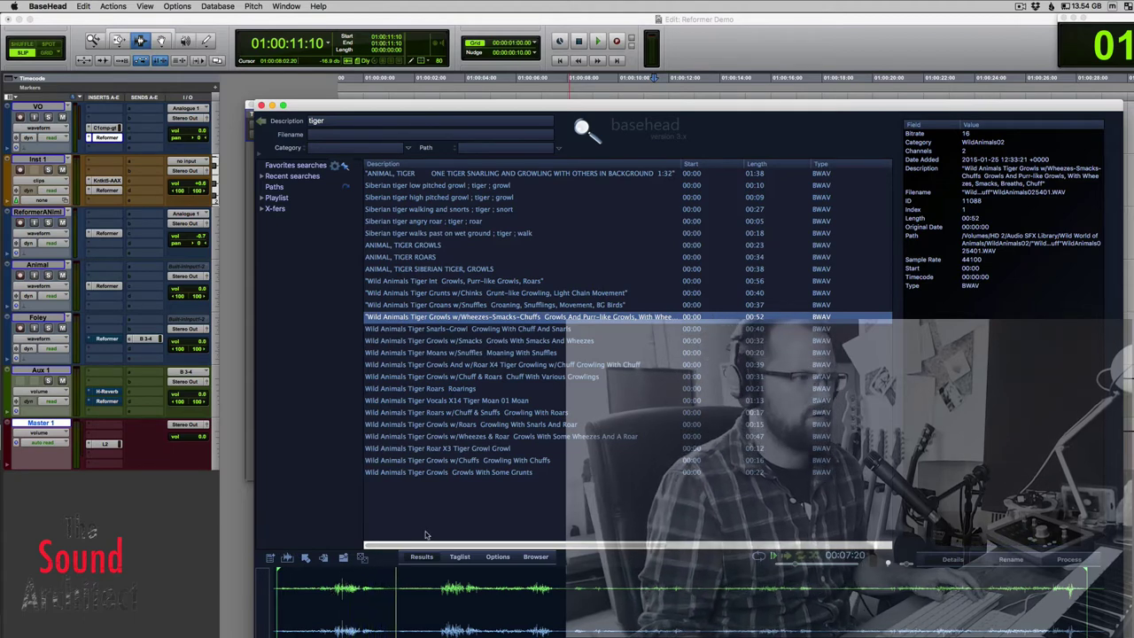
{"action": "left_click", "coordinate": [435, 269]}
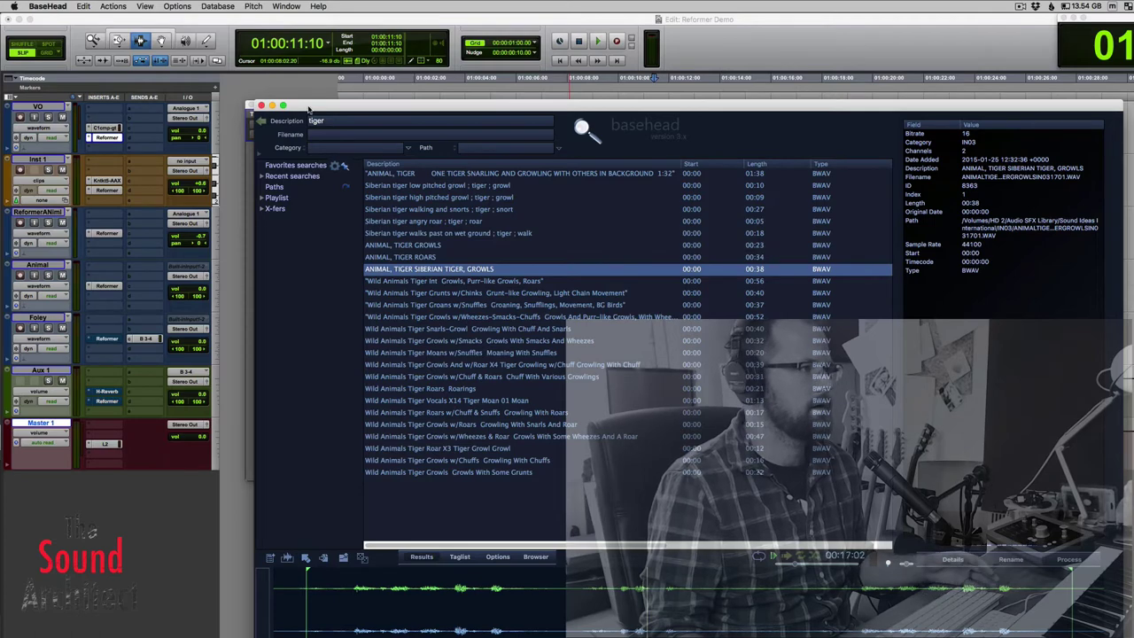
{"action": "left_click_drag", "start_coordinate": [301, 104], "coordinate": [487, 193]}
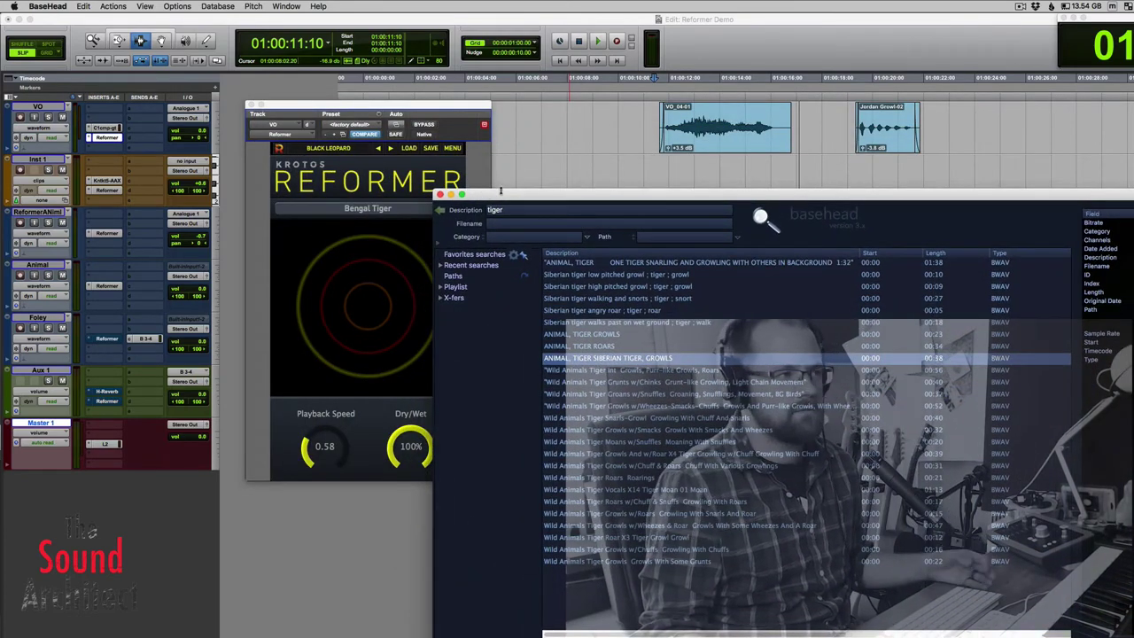
Move the VO_04-01 clip earlier on the VO track to start near 01:00:08
{"action": "left_click", "coordinate": [636, 186]}
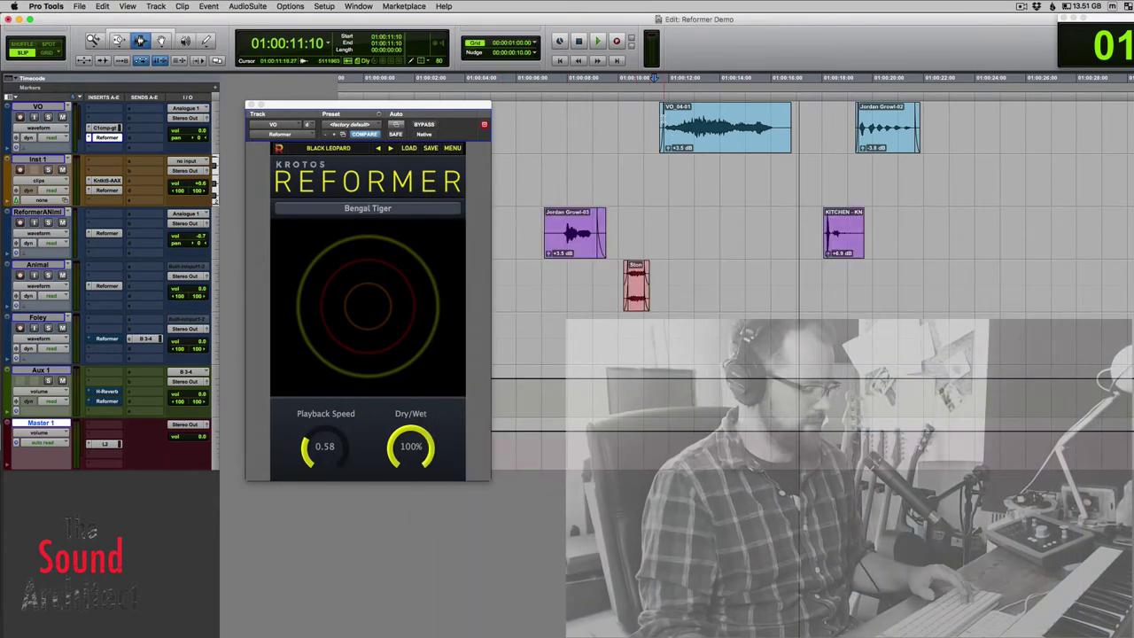
{"action": "key", "text": "super+bracketright"}
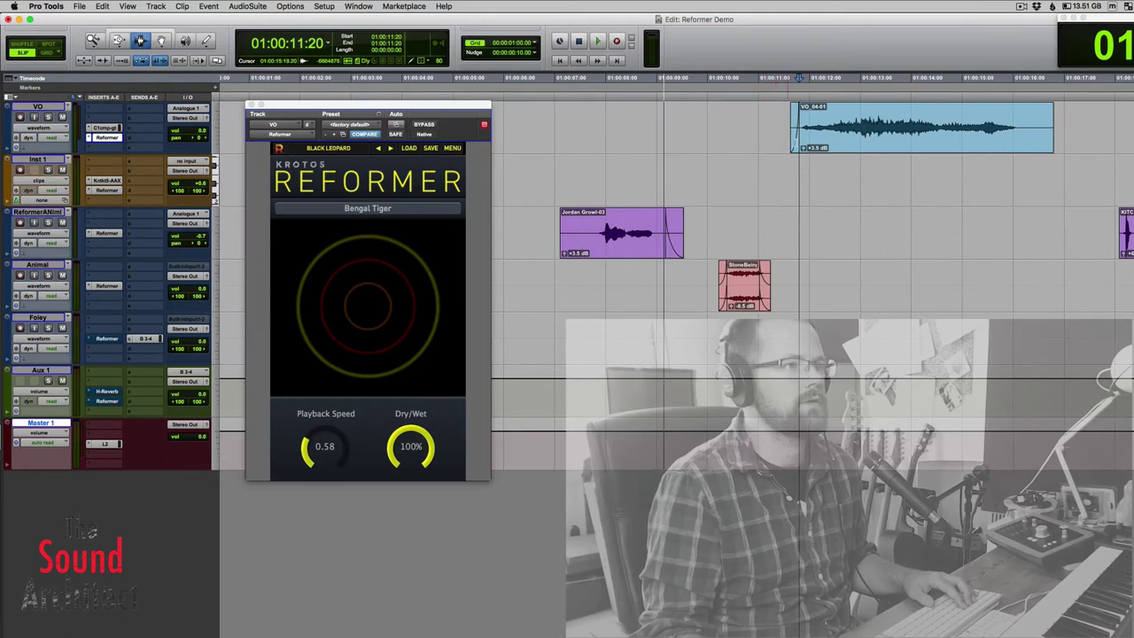
{"action": "left_click_drag", "start_coordinate": [798, 129], "coordinate": [1016, 124]}
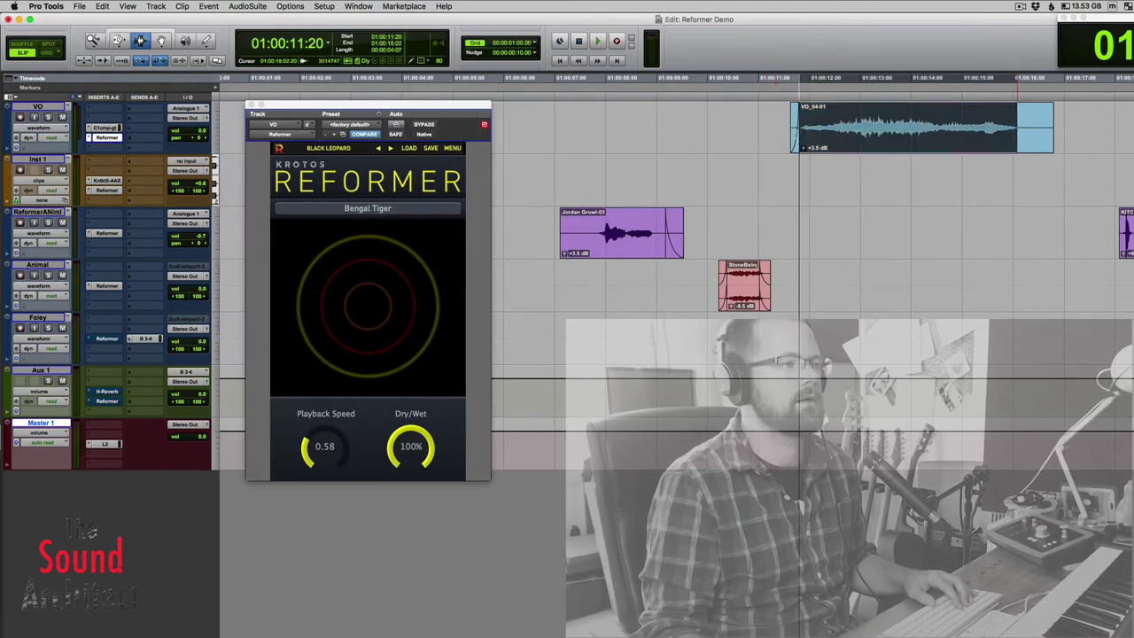
{"action": "left_click", "coordinate": [792, 130]}
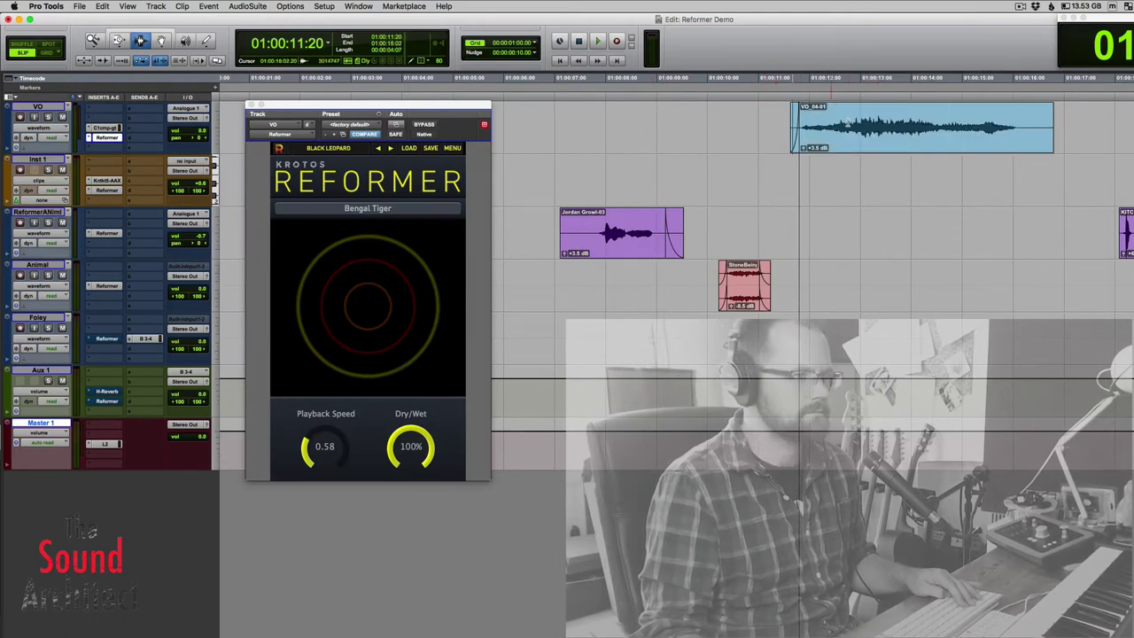
{"action": "key", "text": "F8"}
{"action": "left_click", "coordinate": [795, 135]}
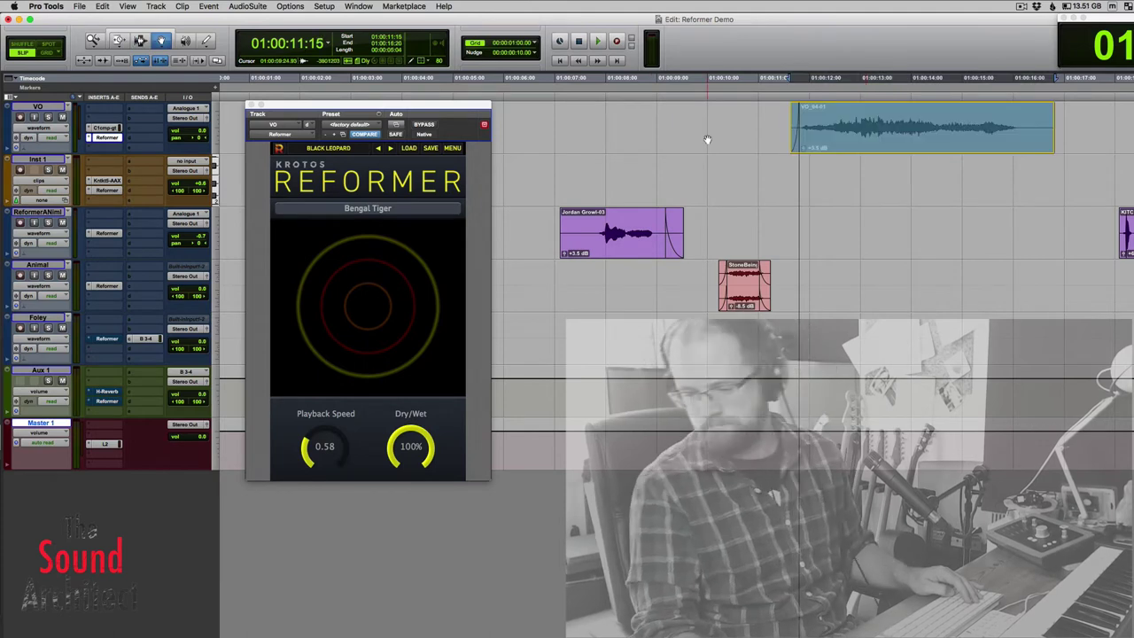
{"action": "left_click_drag", "start_coordinate": [801, 133], "coordinate": [642, 133]}
Remove Jordan Growl-03 and place Jordan Growl-01 on the VO track after VO_04-01, then play it
{"action": "left_click", "coordinate": [611, 236]}
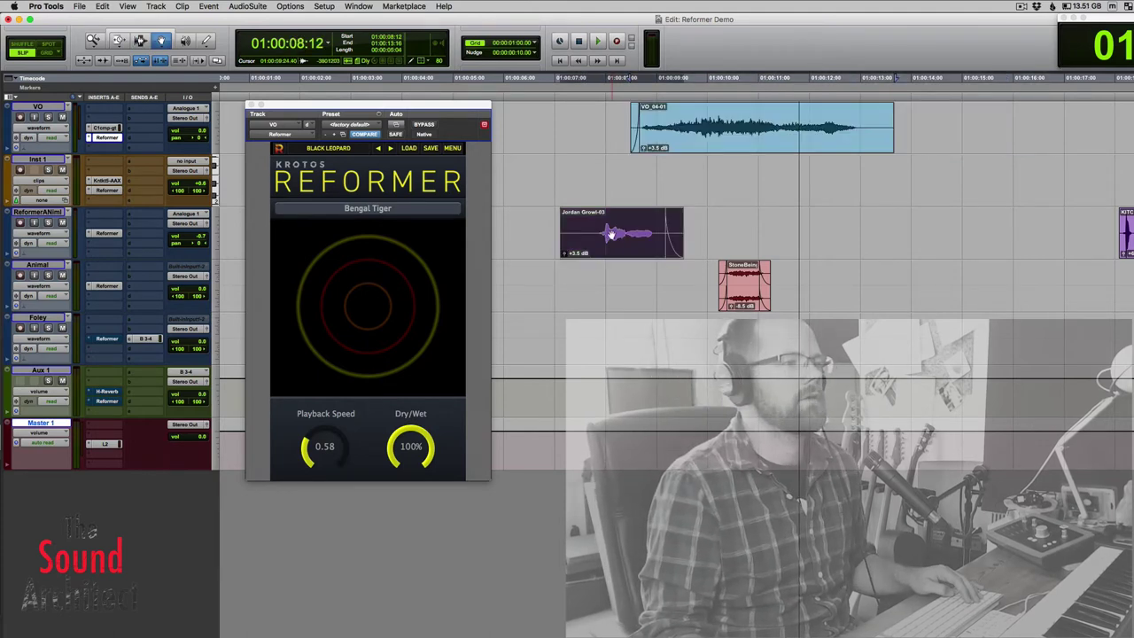
{"action": "left_click_drag", "start_coordinate": [955, 130], "coordinate": [956, 127]}
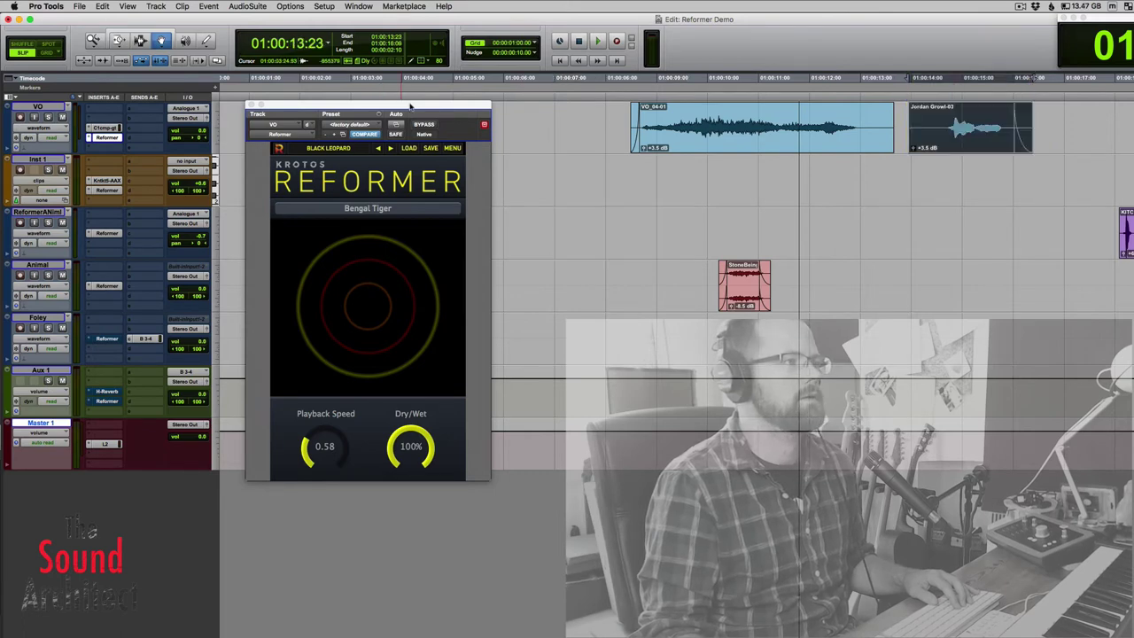
{"action": "left_click_drag", "start_coordinate": [410, 107], "coordinate": [506, 314]}
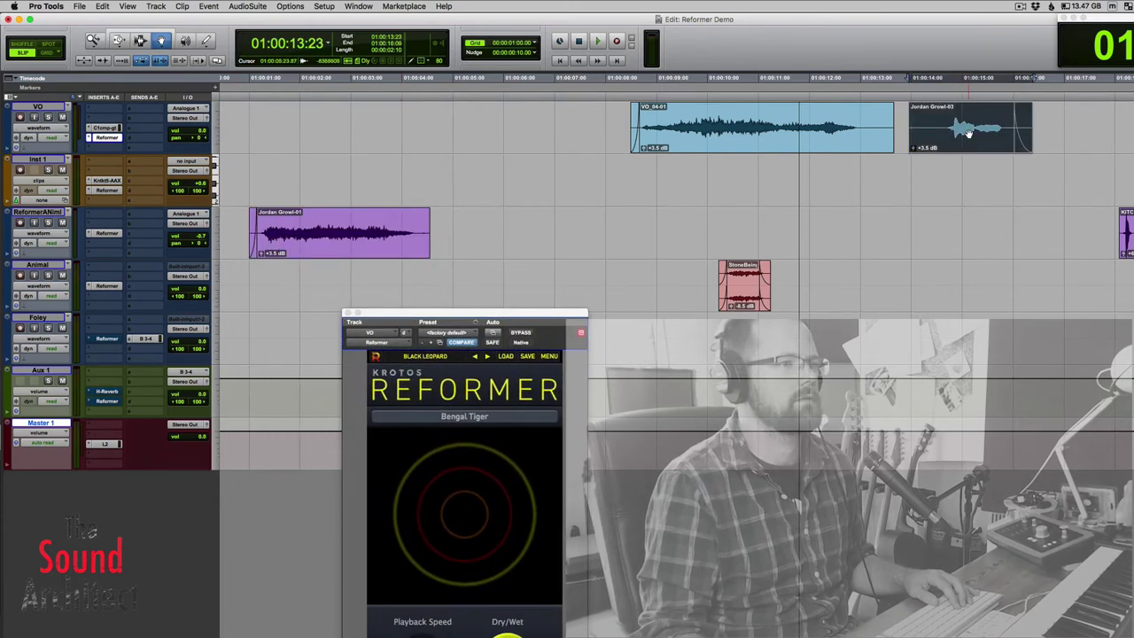
{"action": "key", "text": "super+z"}
{"action": "left_click_drag", "start_coordinate": [691, 130], "coordinate": [336, 235]}
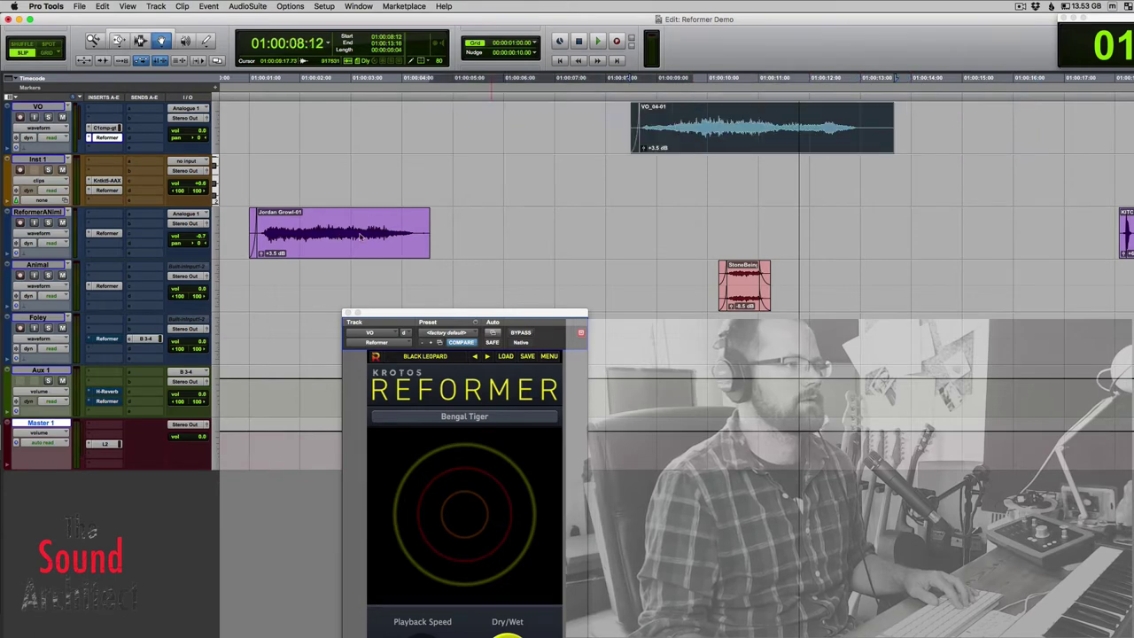
{"action": "key", "text": "super+z"}
{"action": "left_click_drag", "start_coordinate": [808, 196], "coordinate": [993, 123]}
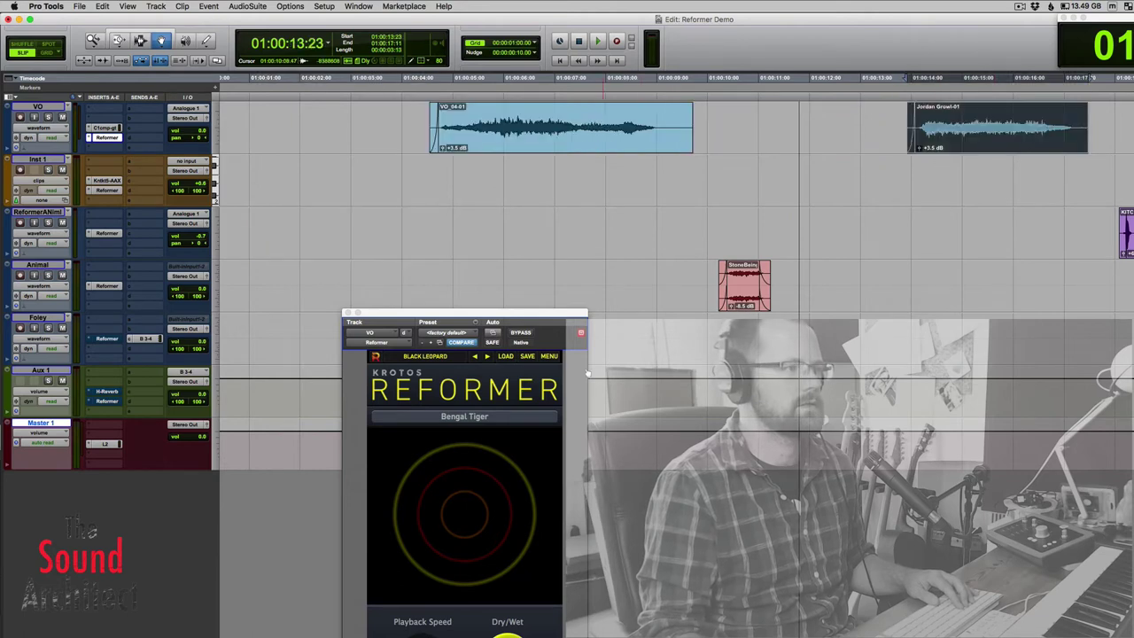
{"action": "left_click", "coordinate": [906, 121]}
{"action": "key", "text": "space"}
{"action": "key", "text": "space"}
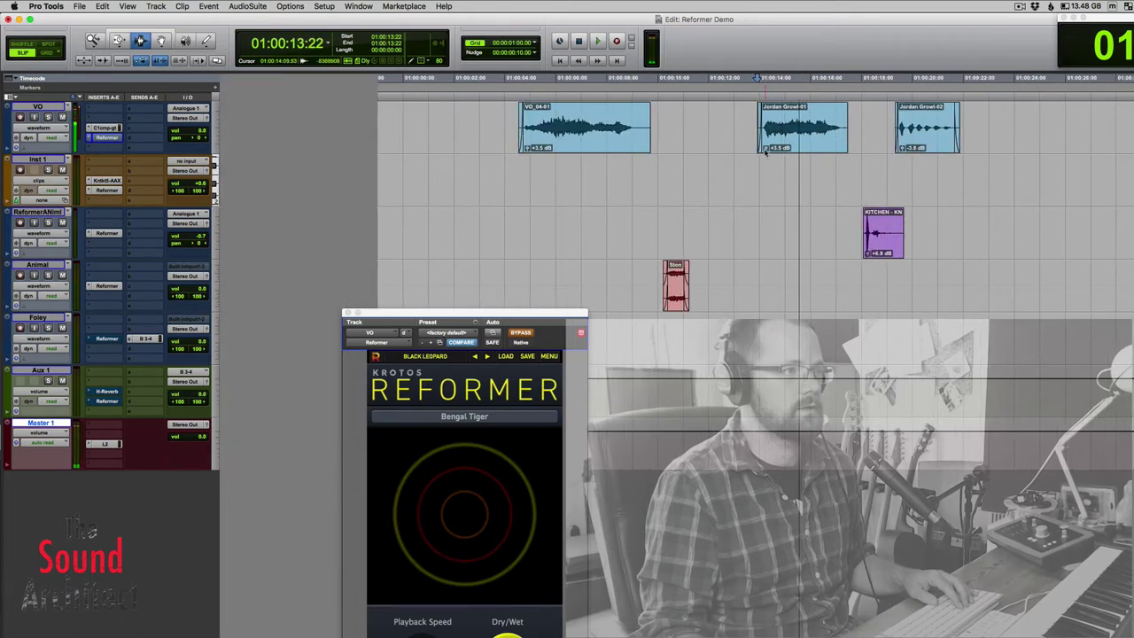
Check Jordan Growl-01's clip gain and play the growl through Reformer
{"action": "left_click", "coordinate": [766, 148]}
{"action": "left_click", "coordinate": [759, 113]}
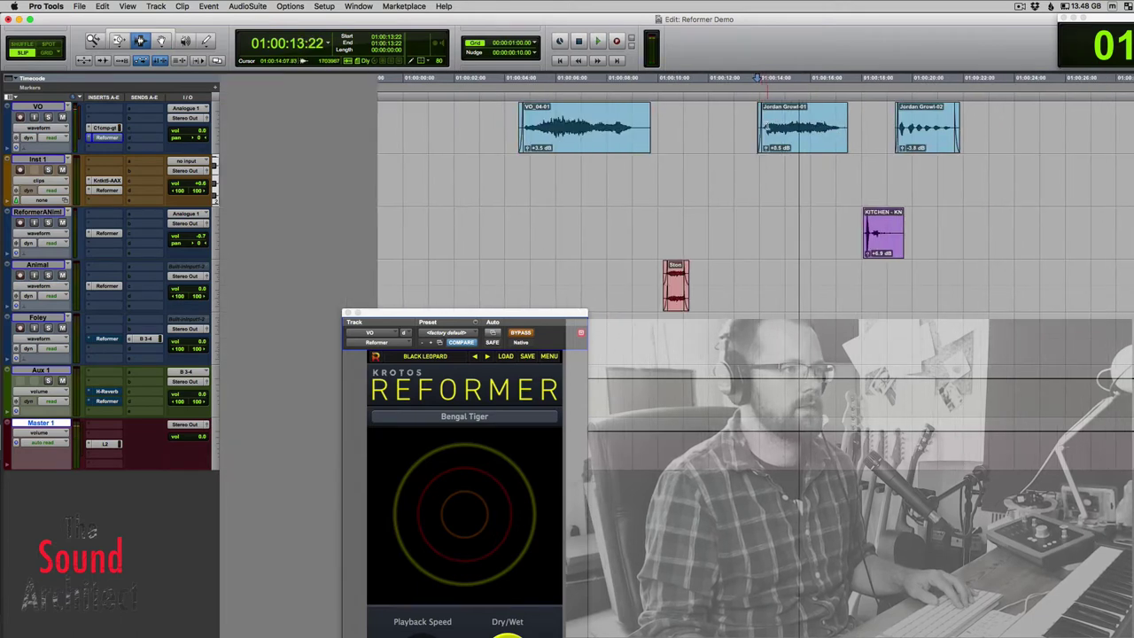
{"action": "left_click", "coordinate": [809, 126]}
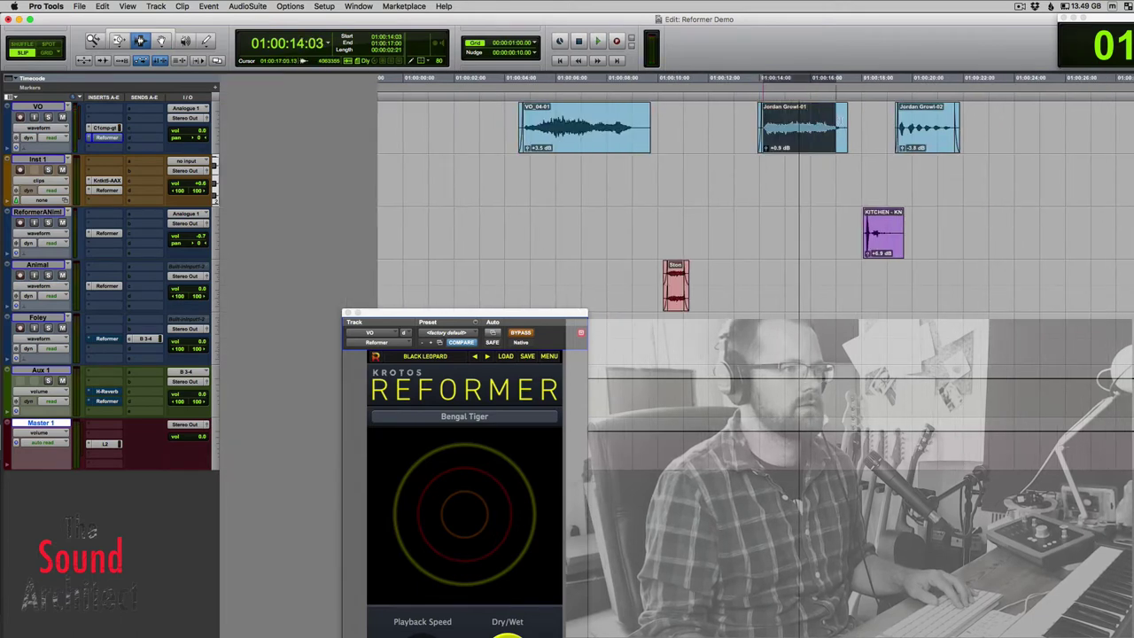
{"action": "left_click", "coordinate": [757, 118]}
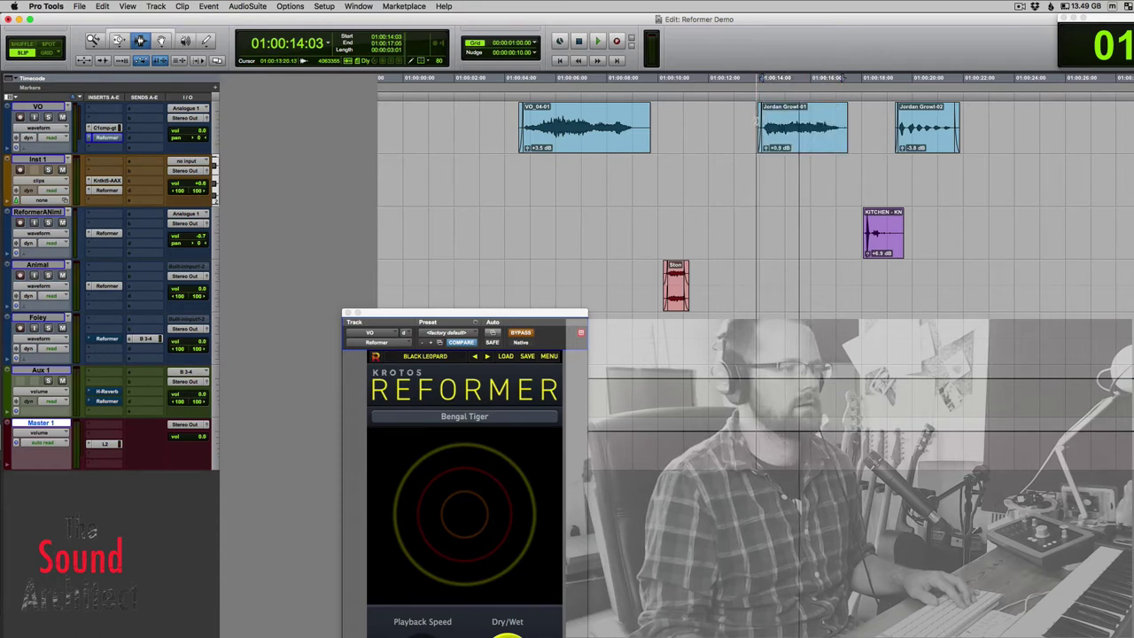
{"action": "key", "text": "space"}
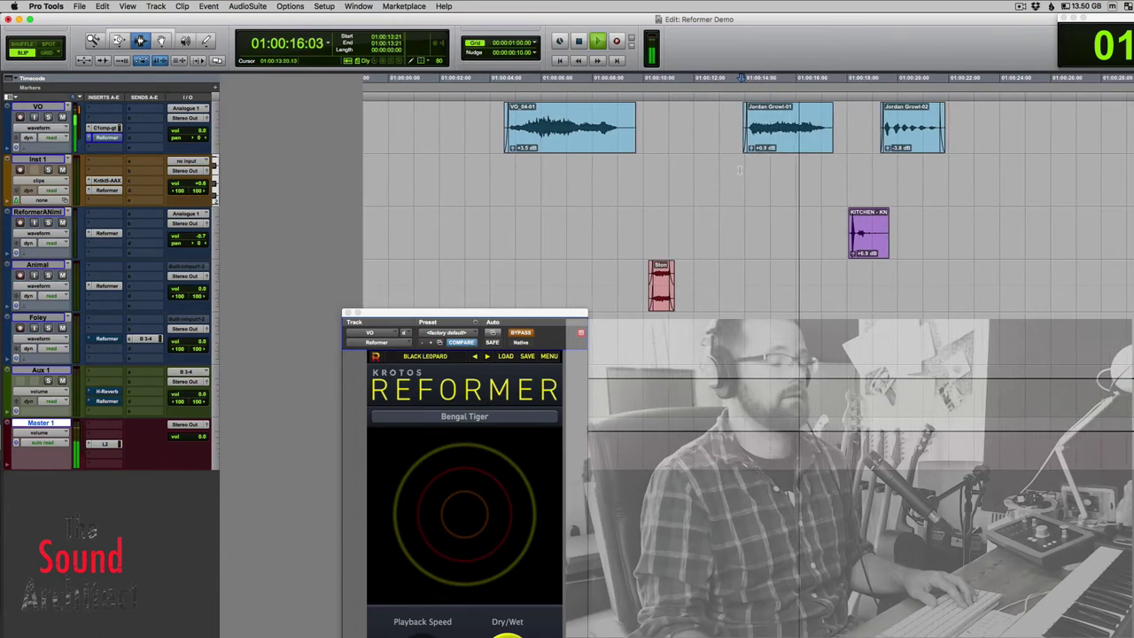
{"action": "key", "text": "space"}
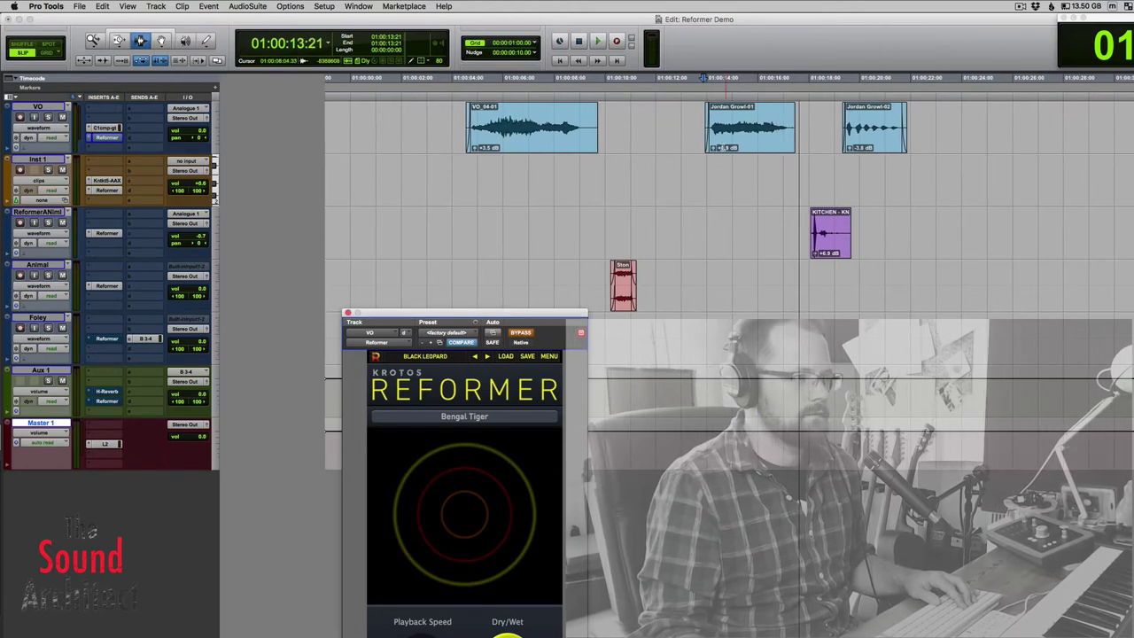
Replay the growl from 01:00:14:00 and again from the clip start at 01:00:13:23
{"action": "left_click", "coordinate": [708, 133]}
{"action": "key", "text": "space"}
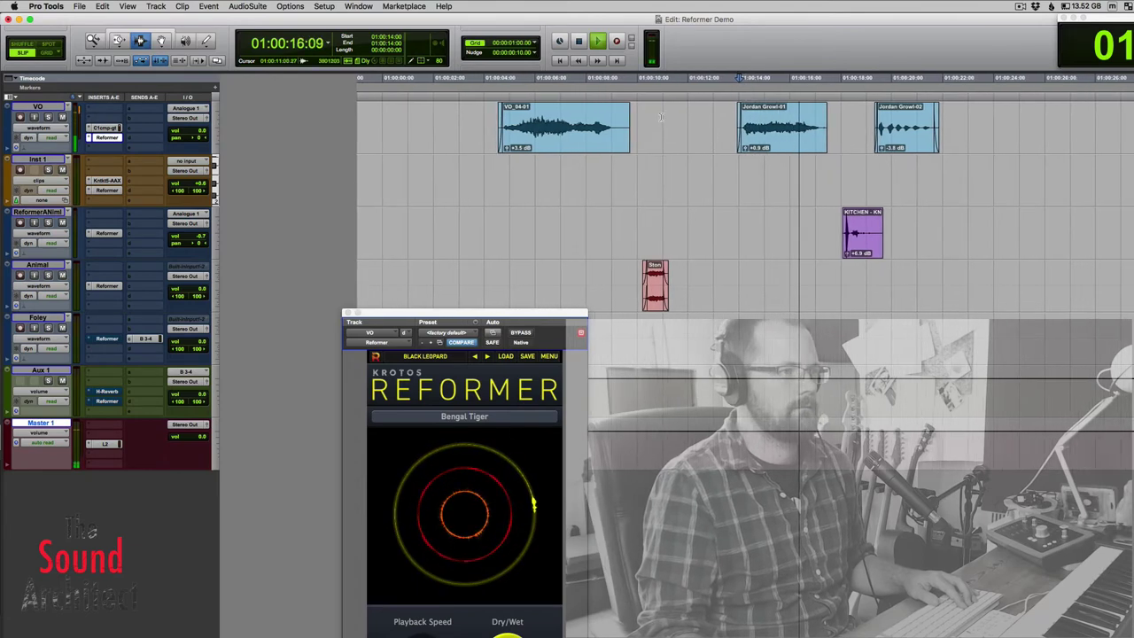
{"action": "key", "text": "space"}
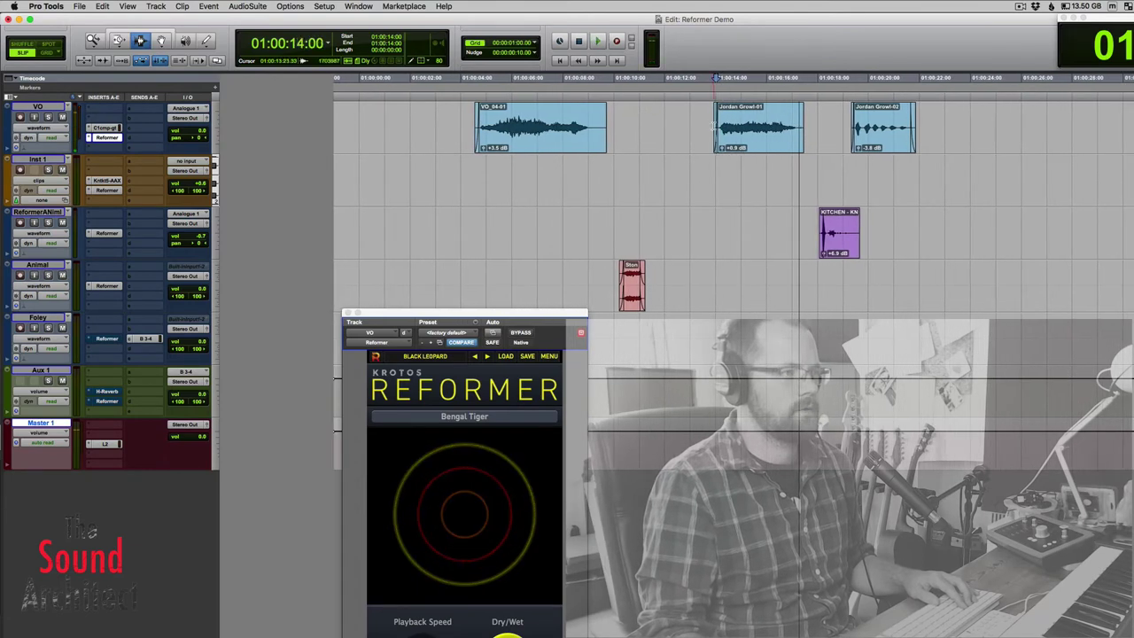
{"action": "left_click", "coordinate": [714, 125]}
{"action": "key", "text": "space"}
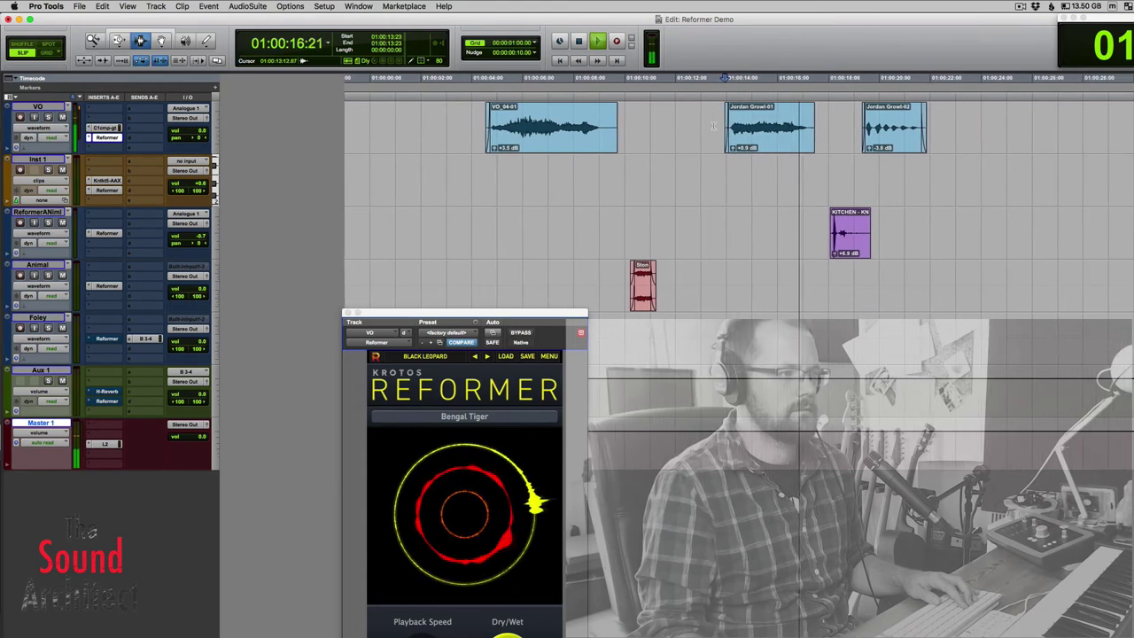
{"action": "key", "text": "space"}
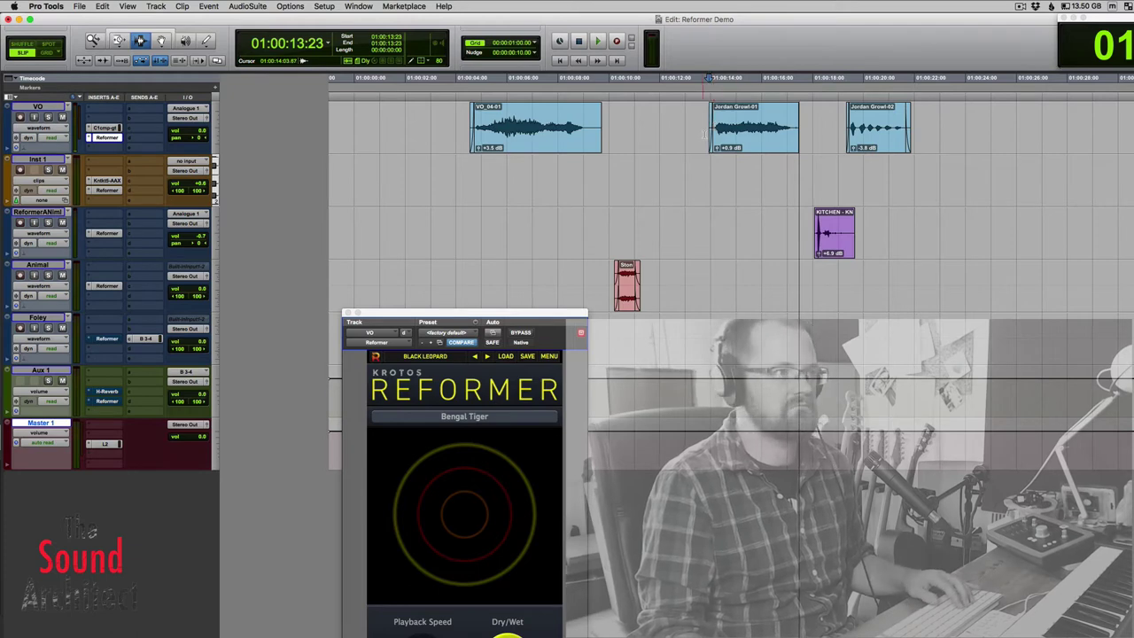
Paste a copy of the growl's opening before Jordan Growl-01 and extend its start slightly earlier
{"action": "left_click_drag", "start_coordinate": [716, 126], "coordinate": [746, 126]}
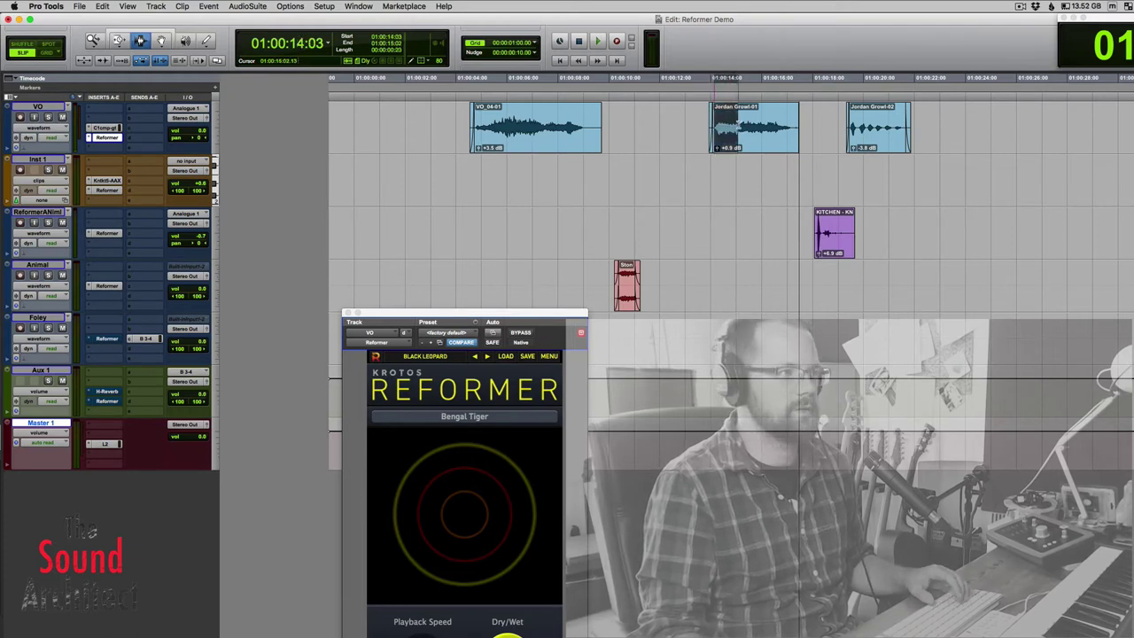
{"action": "left_click", "coordinate": [663, 129]}
{"action": "key", "text": "ctrl+v"}
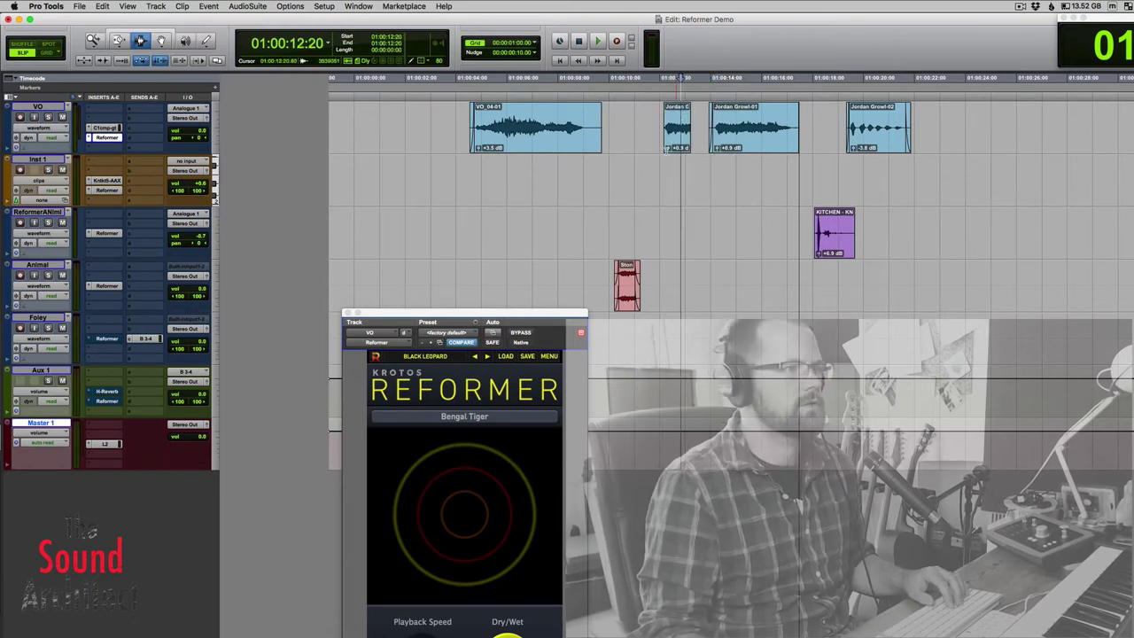
{"action": "left_click", "coordinate": [668, 149]}
{"action": "left_click_drag", "start_coordinate": [669, 147], "coordinate": [665, 147]}
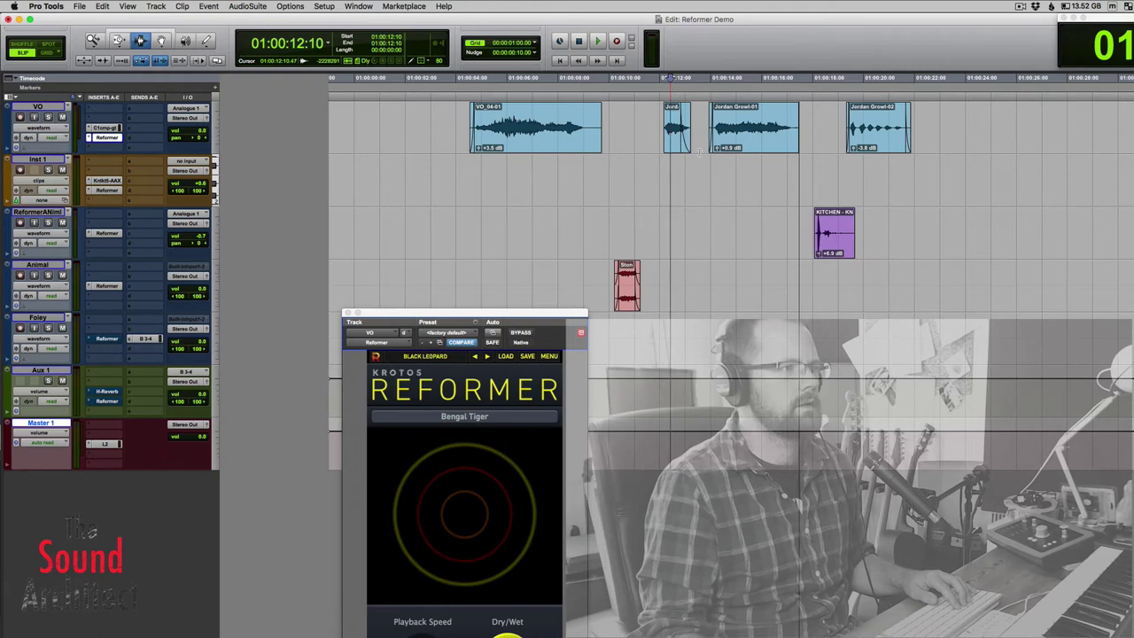
{"action": "key", "text": "ctrl+bracketright"}
{"action": "key", "text": "ctrl+bracketright"}
{"action": "left_click", "coordinate": [777, 149]}
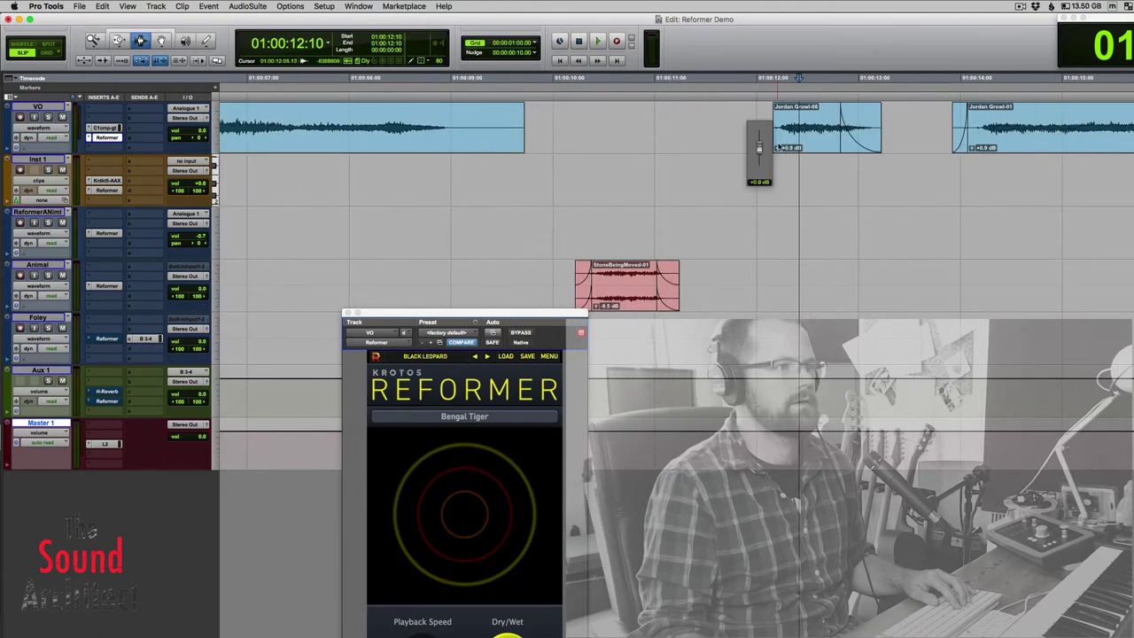
{"action": "left_click", "coordinate": [782, 124]}
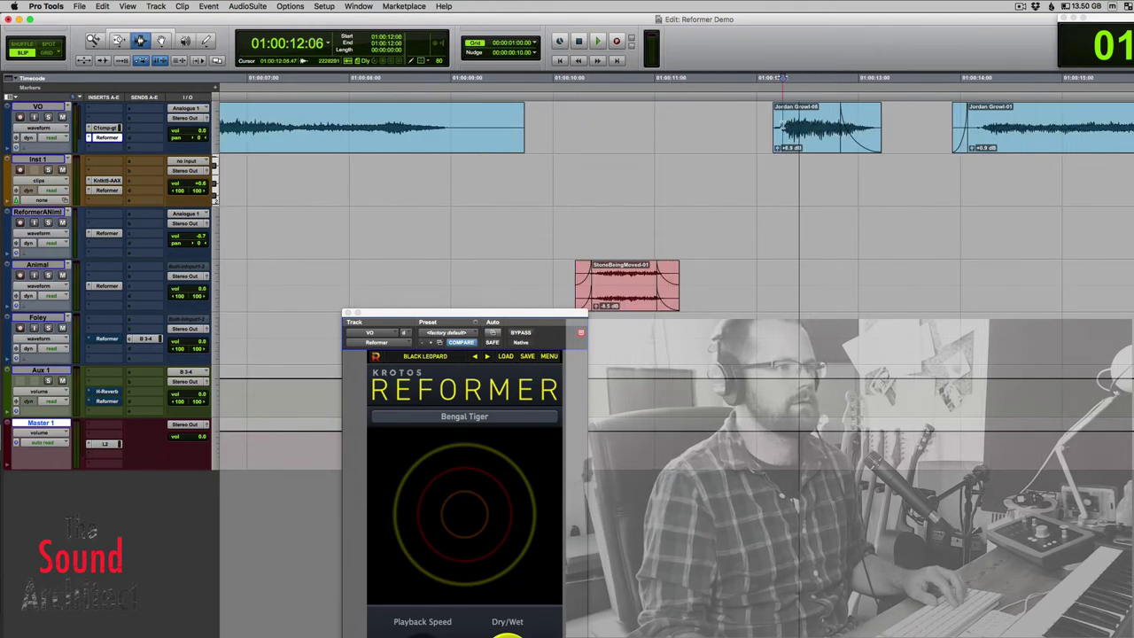
Play the Jordan Growl-06 range, then trim the short clip's left edge outward
{"action": "left_click_drag", "start_coordinate": [920, 118], "coordinate": [937, 120]}
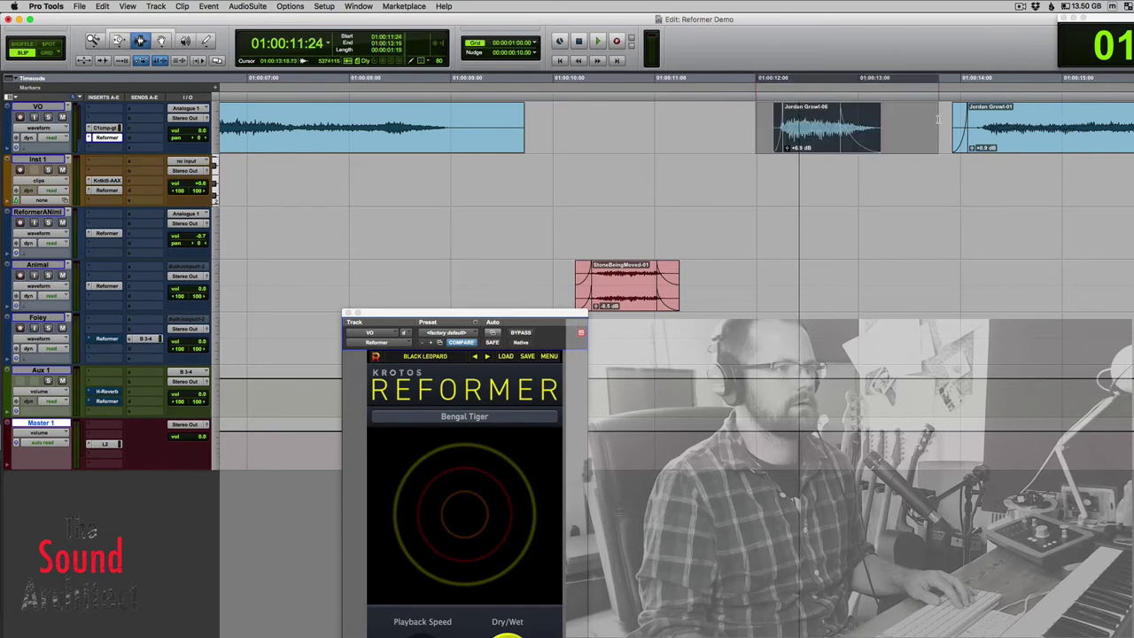
{"action": "key", "text": "space"}
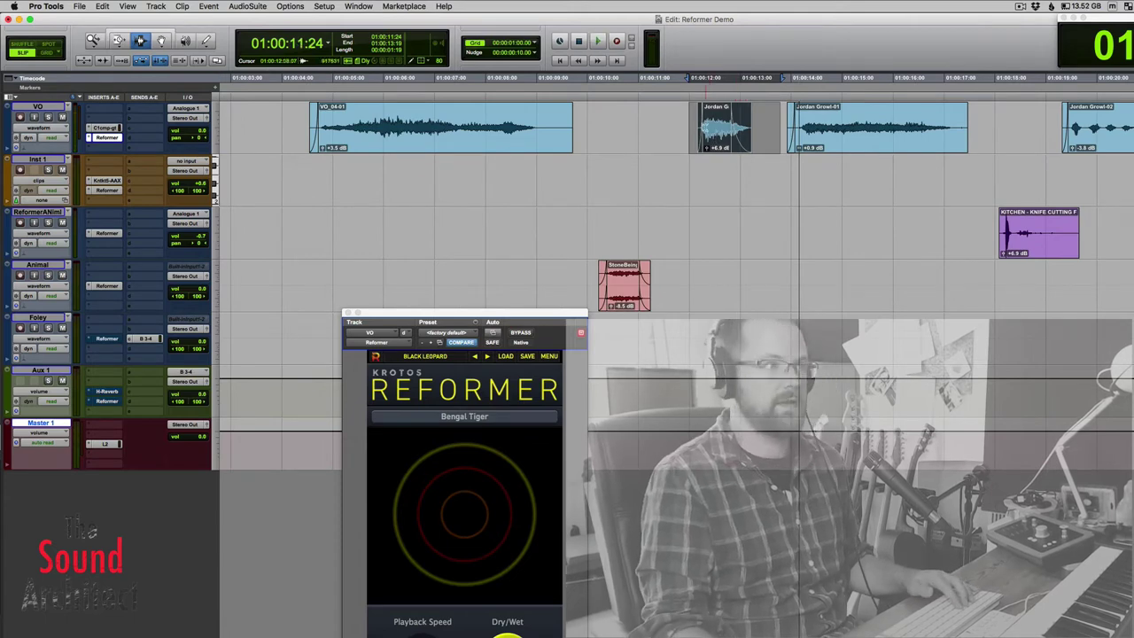
{"action": "key", "text": "F8"}
{"action": "key", "text": "r"}
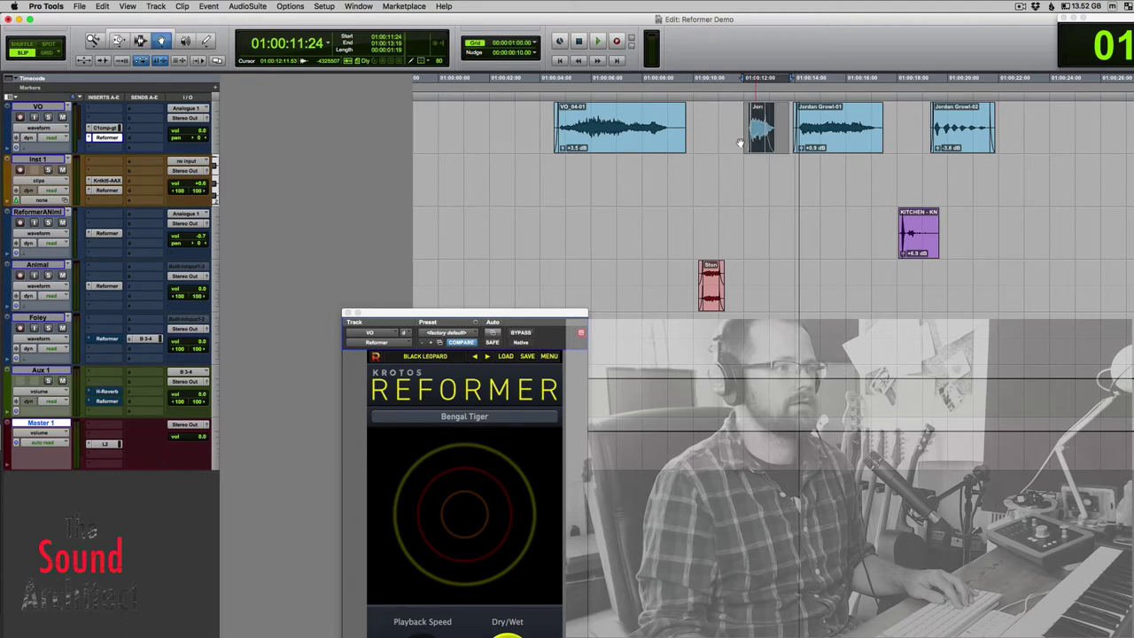
{"action": "left_click_drag", "start_coordinate": [740, 143], "coordinate": [737, 139]}
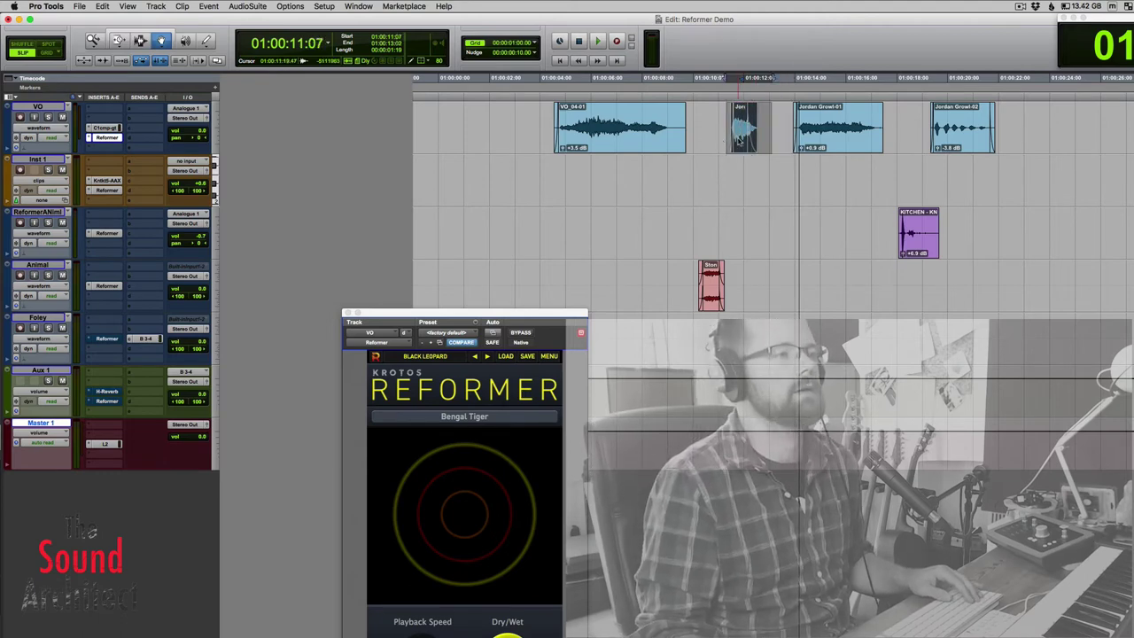
Load Black Leopard in Reformer and play the VO range 01:00:13:23 to 01:00:17:11 through it
{"action": "left_click", "coordinate": [458, 420]}
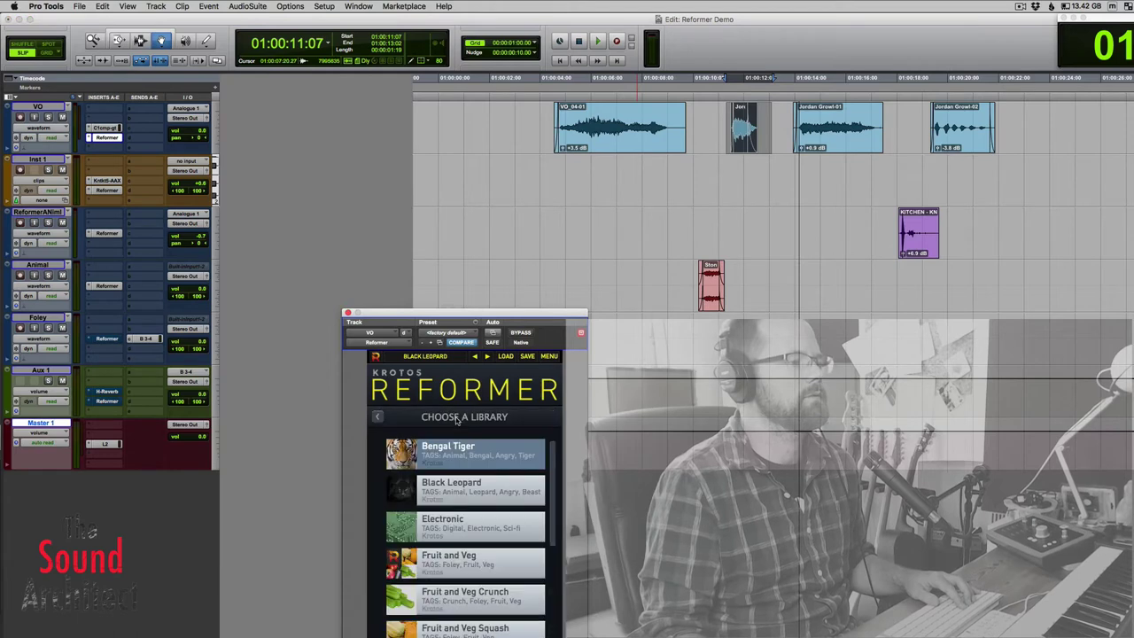
{"action": "left_click", "coordinate": [450, 492]}
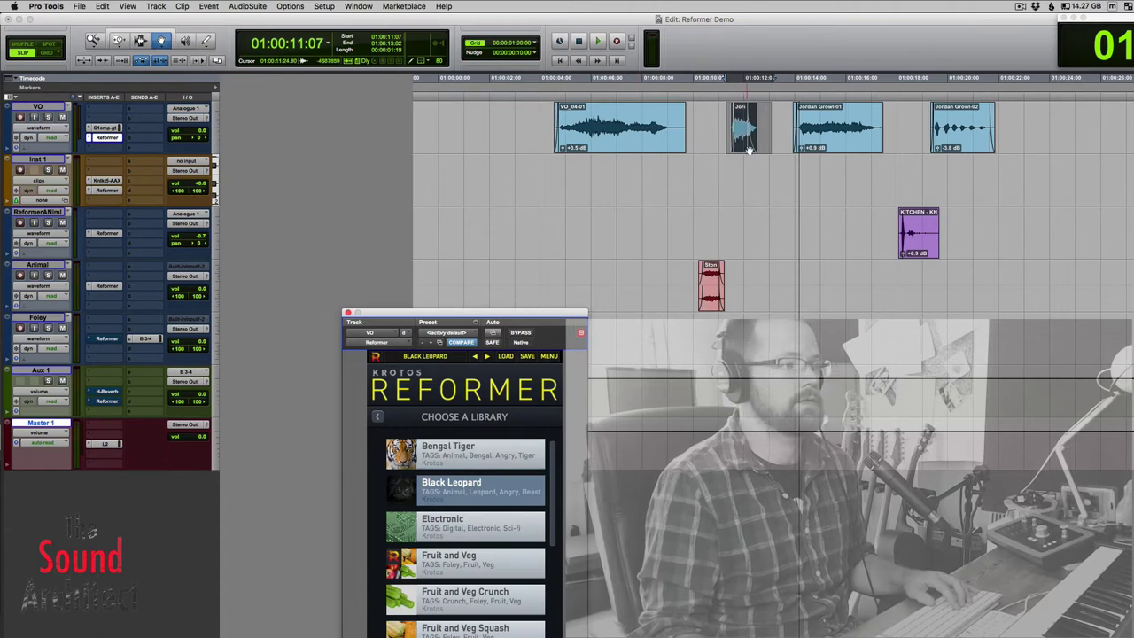
{"action": "scroll", "coordinate": [748, 140], "scroll_direction": "up", "scroll_amount": 4}
{"action": "key", "text": "space"}
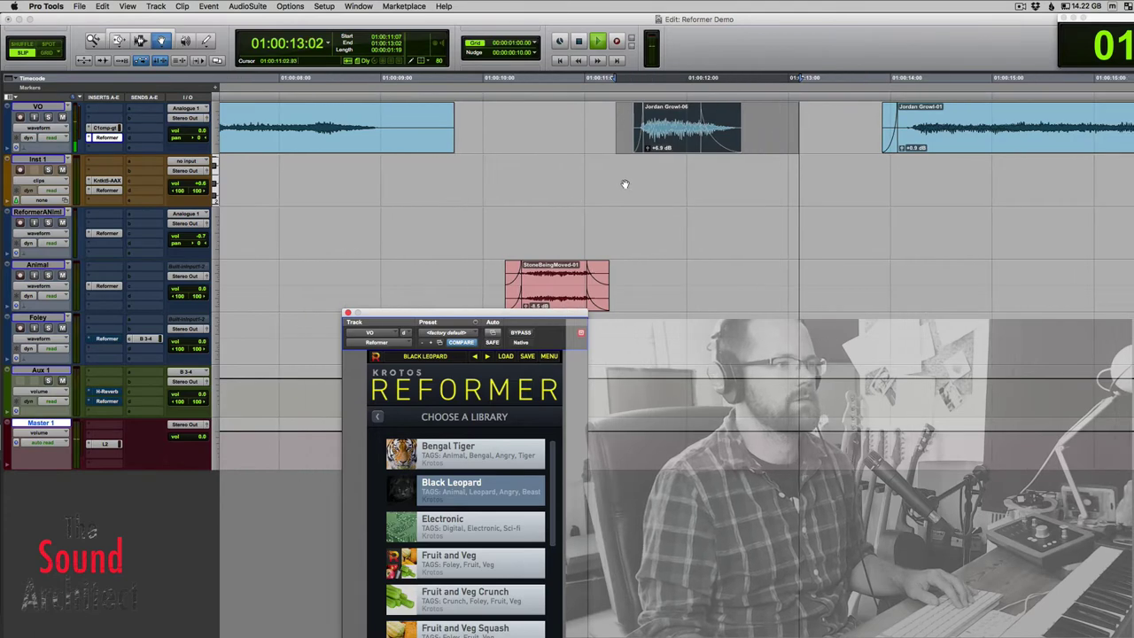
{"action": "scroll", "coordinate": [625, 185], "scroll_direction": "down", "scroll_amount": 2}
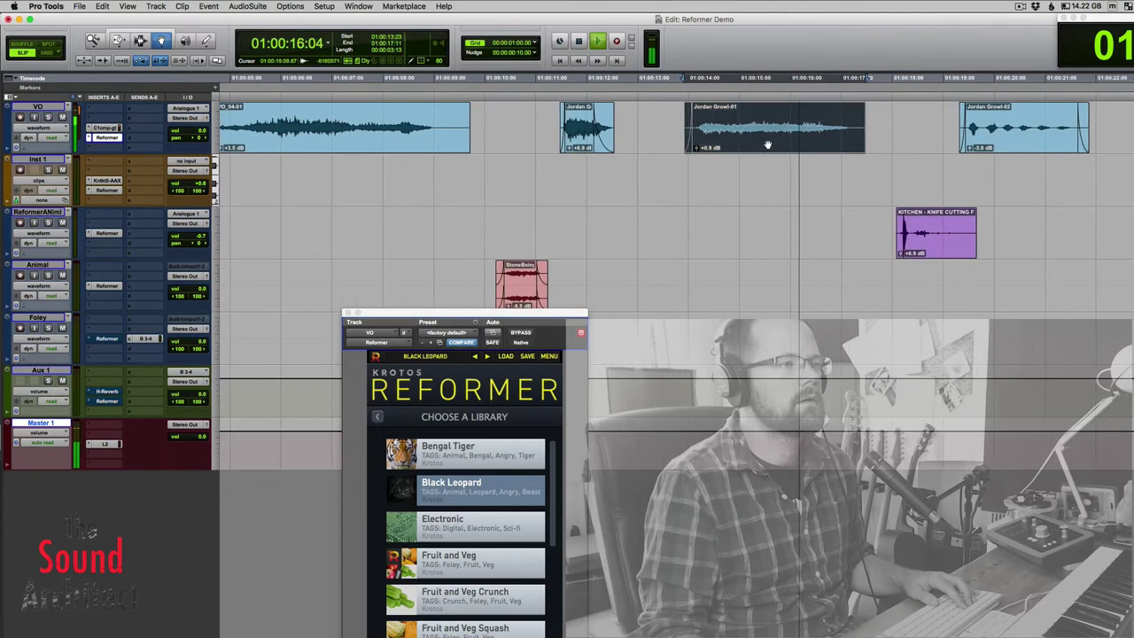
{"action": "key", "text": "space"}
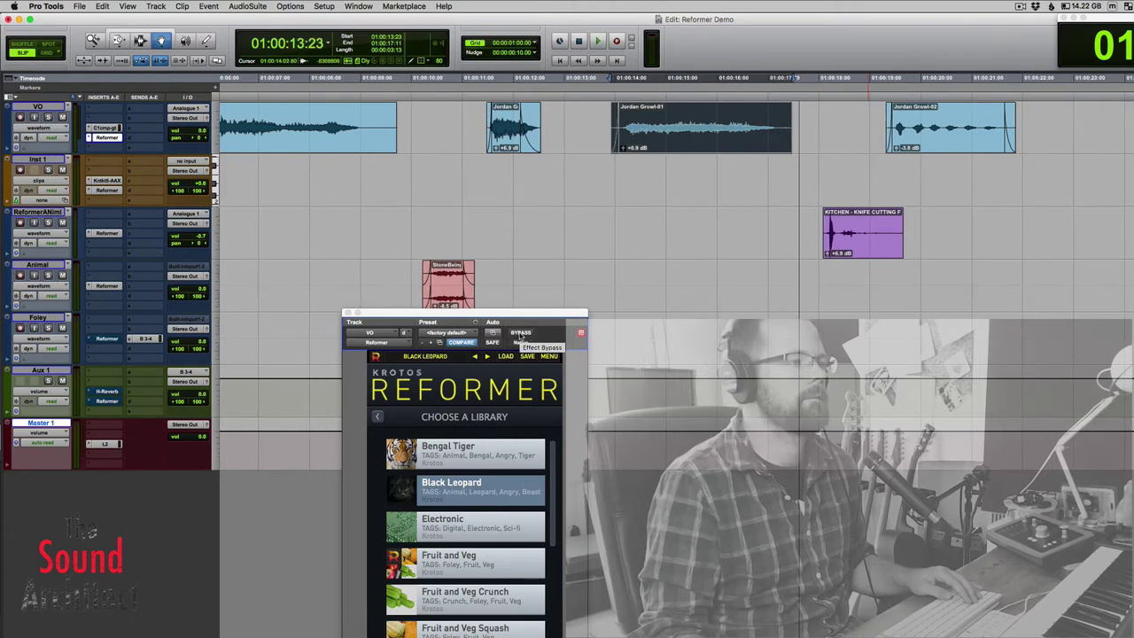
{"action": "left_click", "coordinate": [521, 334]}
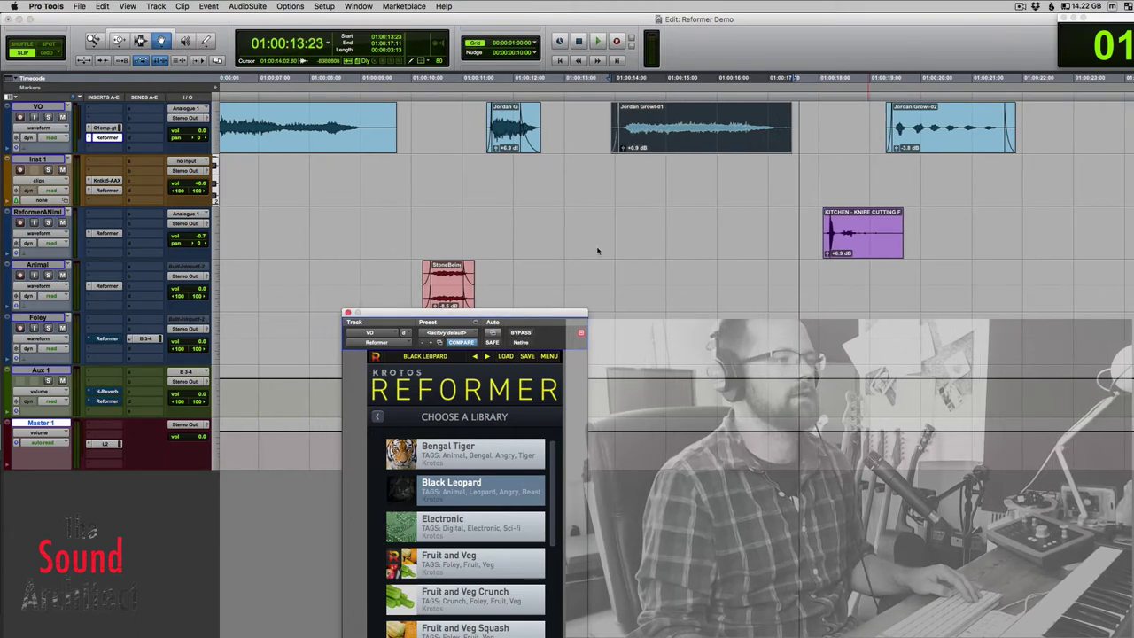
{"action": "left_click", "coordinate": [608, 122]}
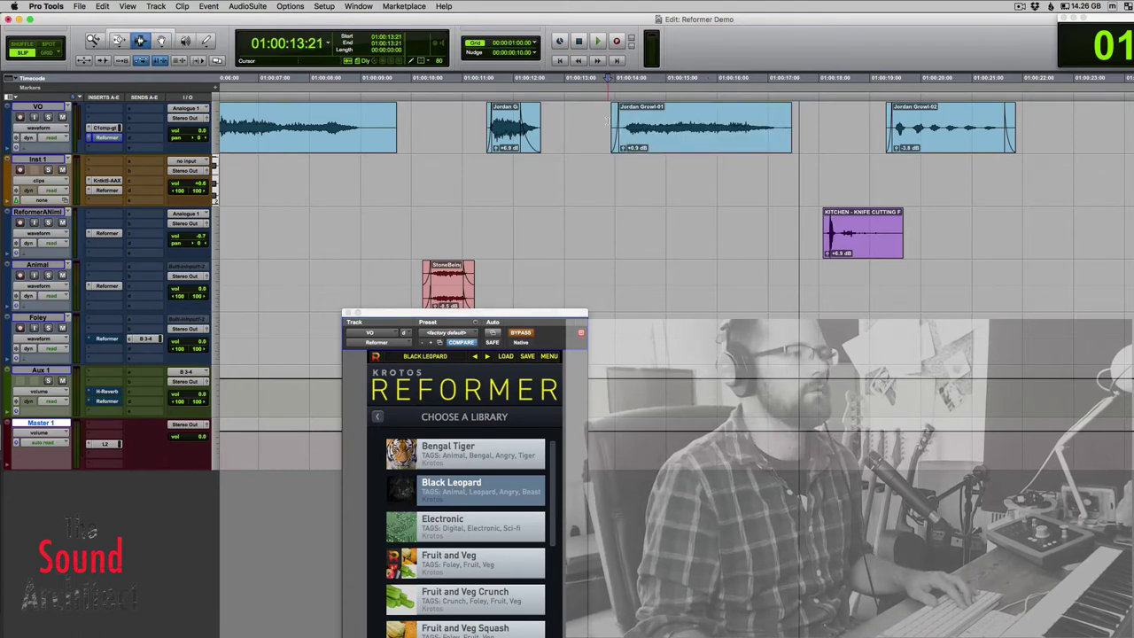
{"action": "key", "text": "space"}
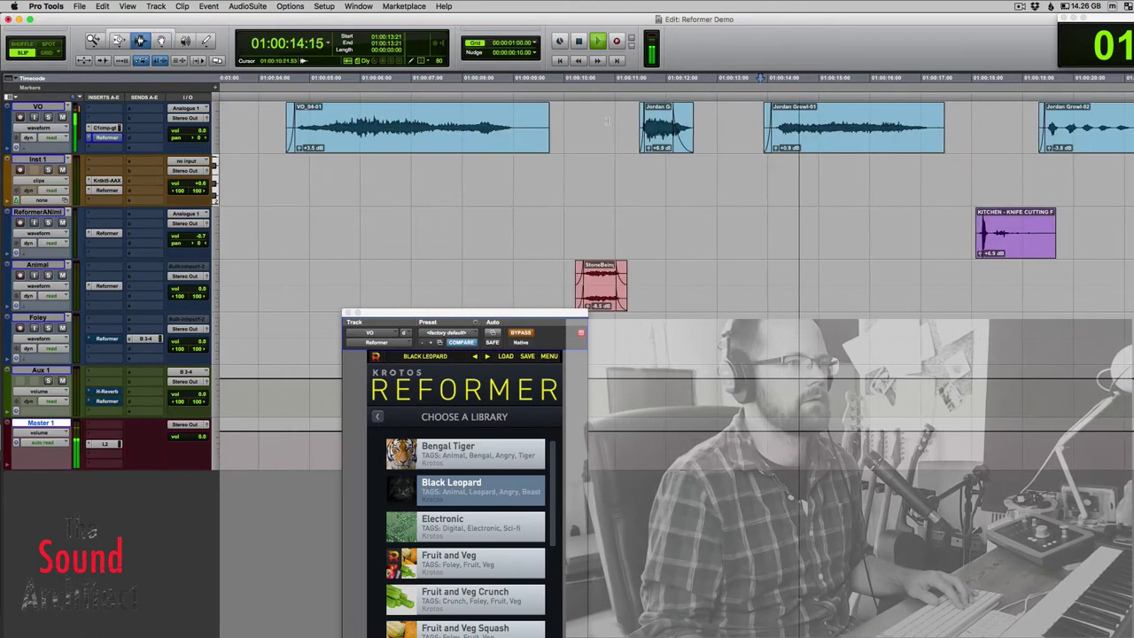
{"action": "left_click", "coordinate": [524, 333]}
{"action": "key", "text": "space"}
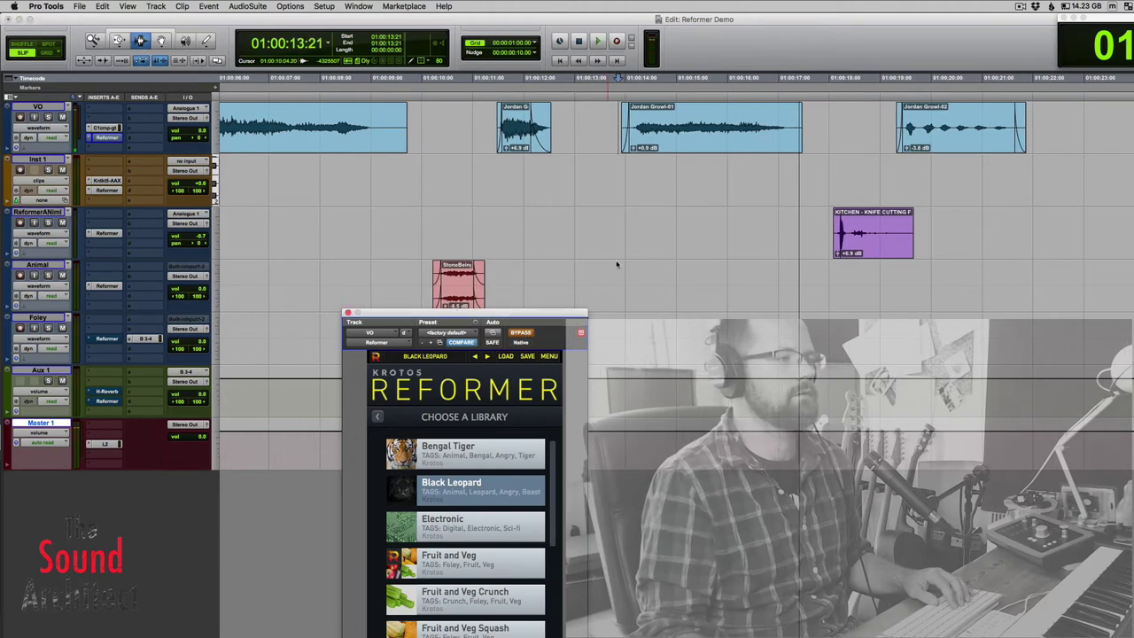
{"action": "left_click", "coordinate": [790, 118]}
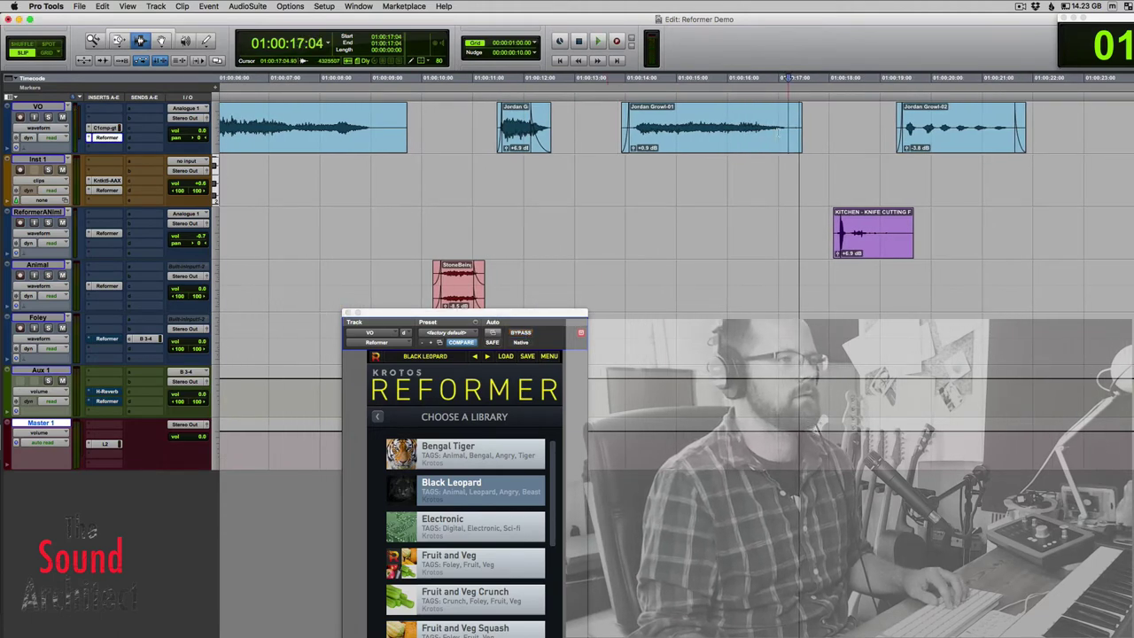
{"action": "left_click", "coordinate": [613, 117]}
{"action": "key", "text": "space"}
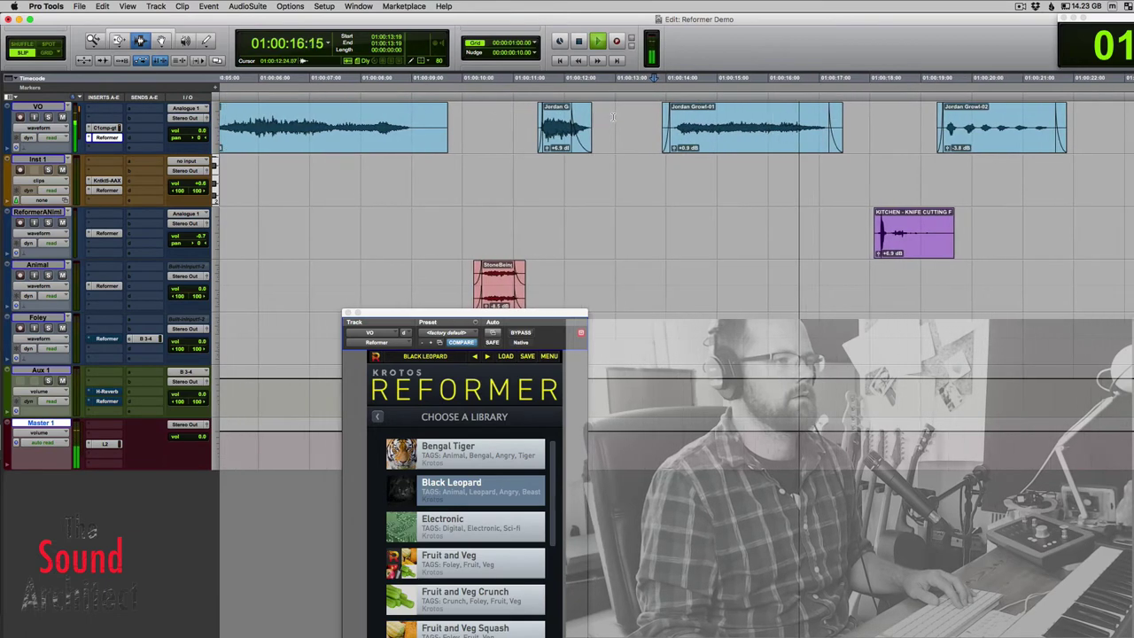
{"action": "key", "text": "space"}
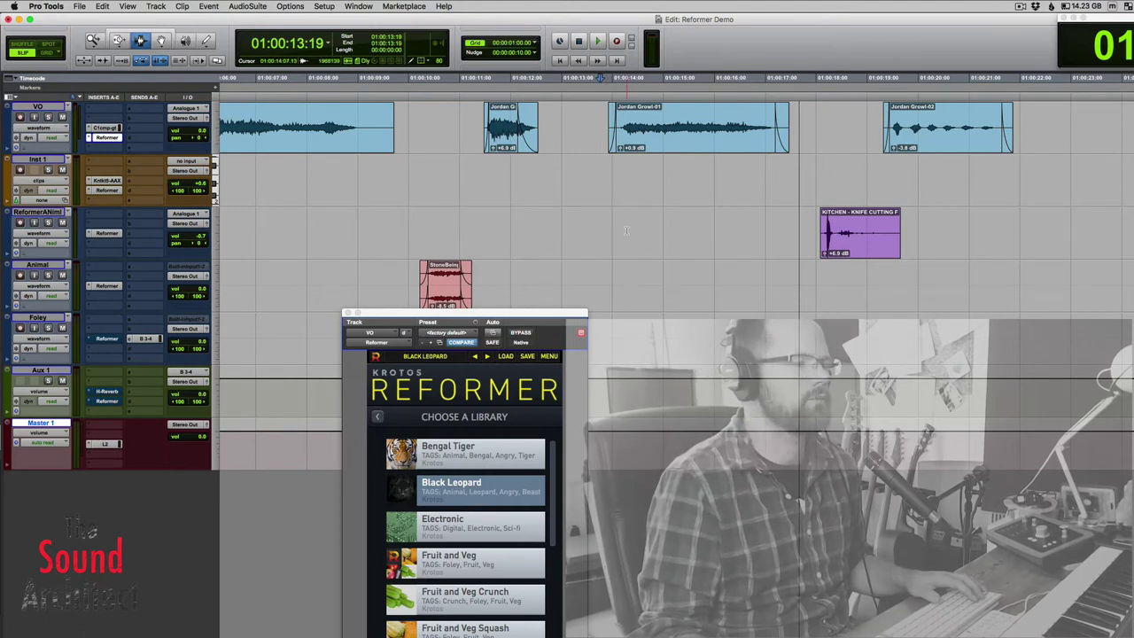
{"action": "key", "text": "space"}
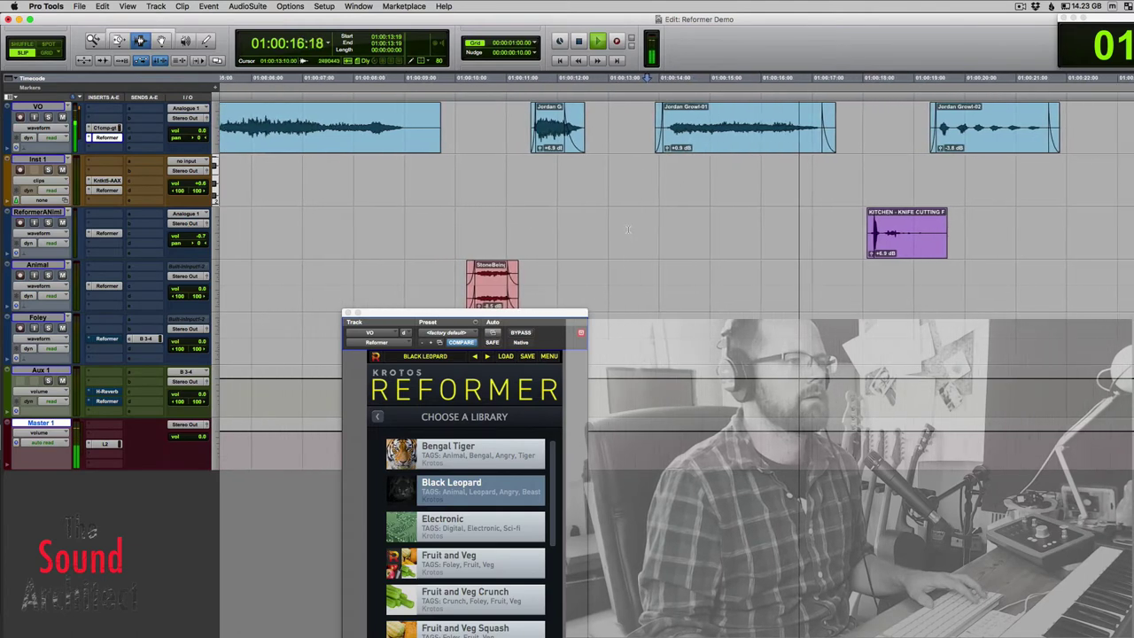
{"action": "key", "text": "space"}
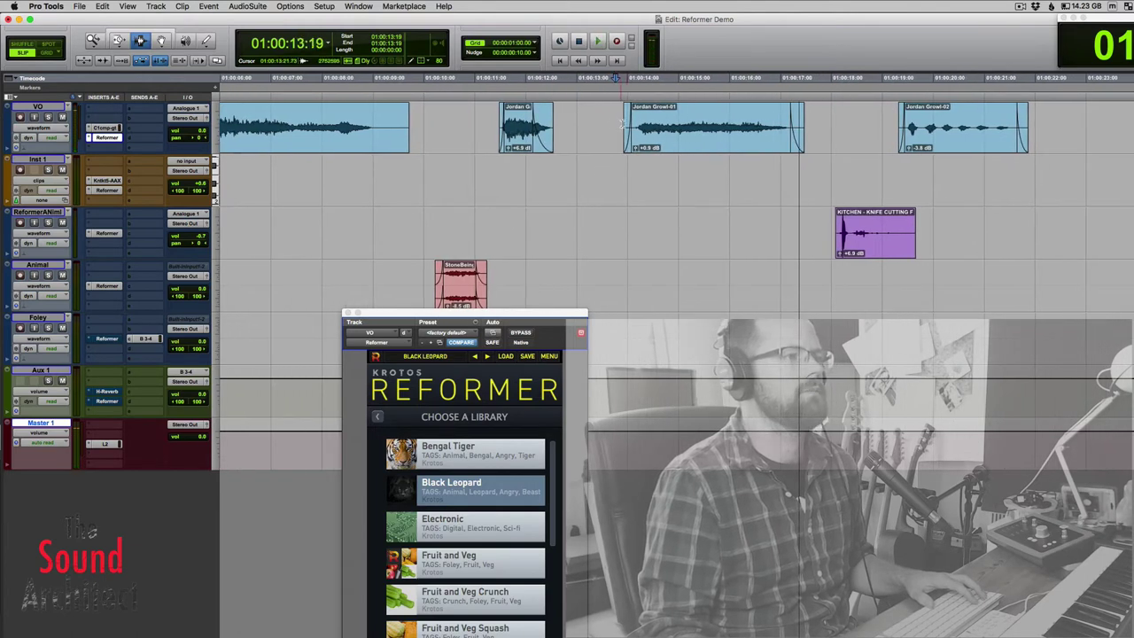
{"action": "key", "text": "space"}
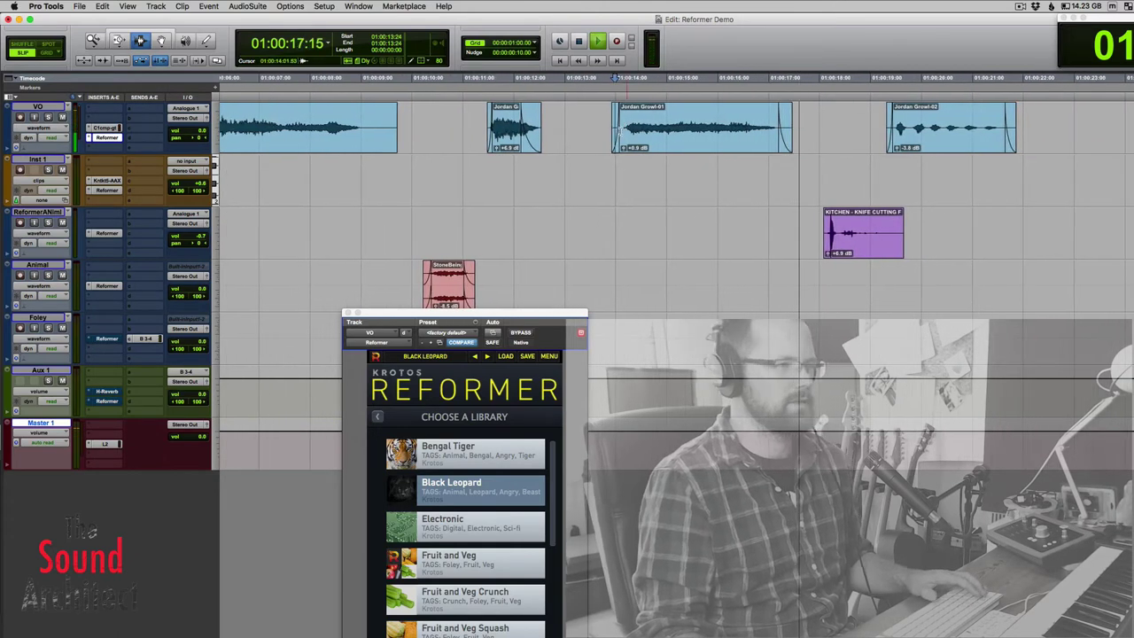
{"action": "key", "text": "space"}
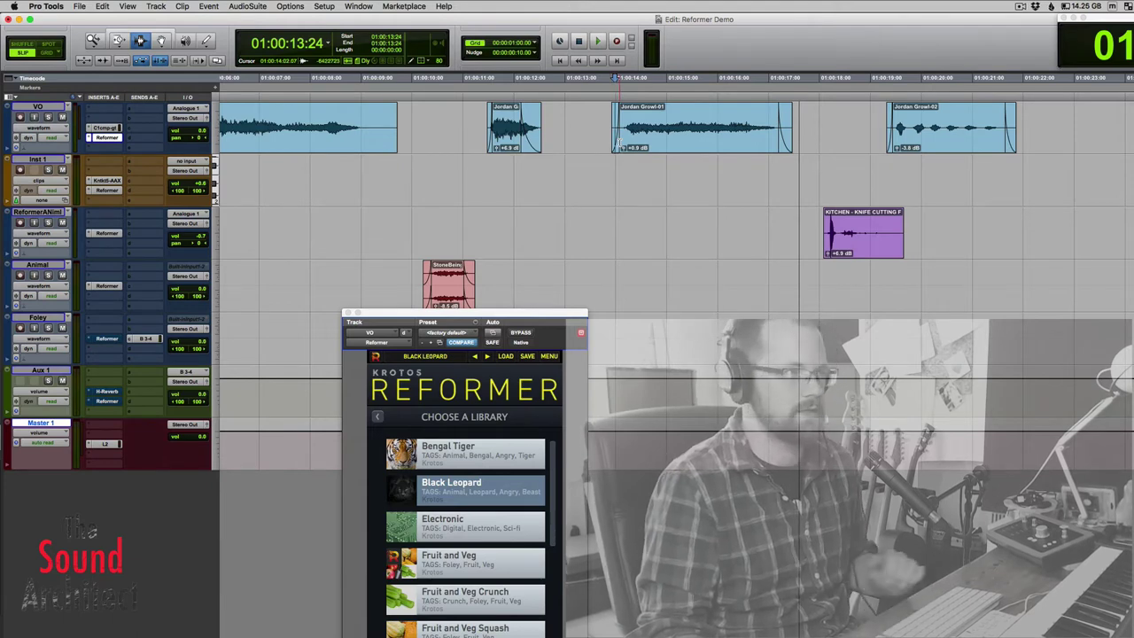
{"action": "key", "text": "space"}
{"action": "key", "text": "space"}
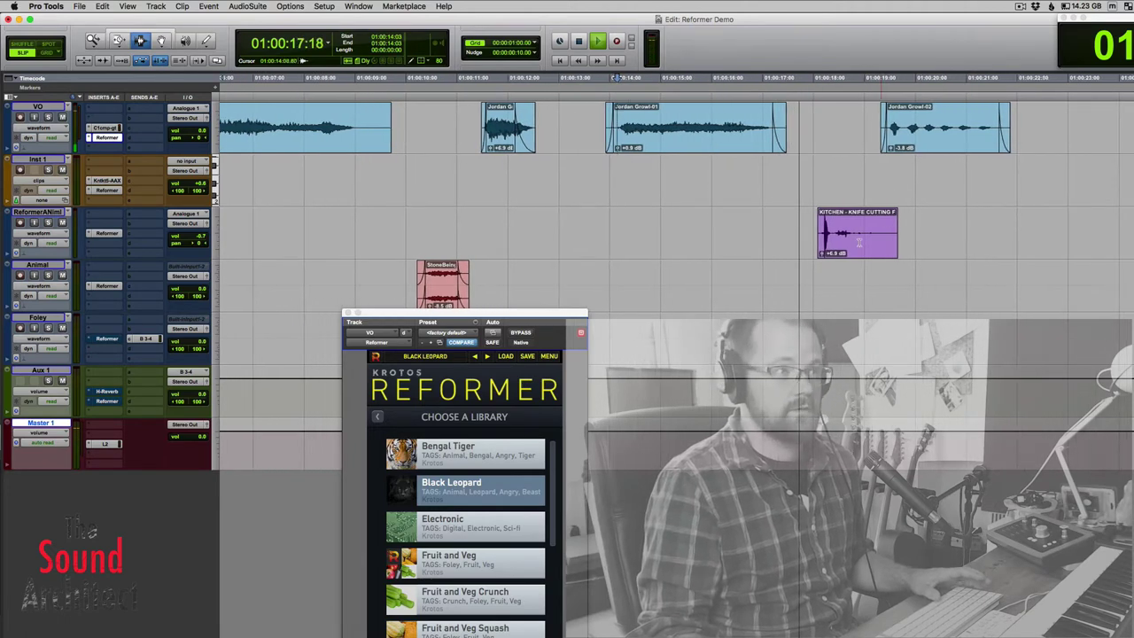
Stop playback and move the KITCHEN - KNIFE CUTTING clip slightly earlier
{"action": "key", "text": "space"}
{"action": "left_click", "coordinate": [859, 233]}
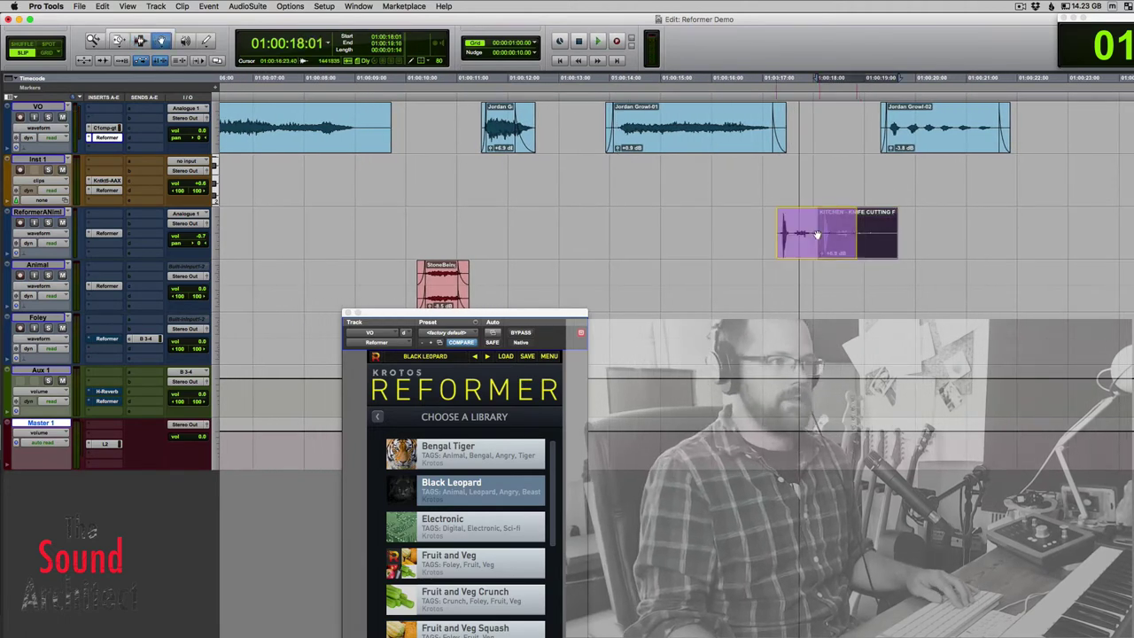
{"action": "left_click_drag", "start_coordinate": [816, 233], "coordinate": [811, 233]}
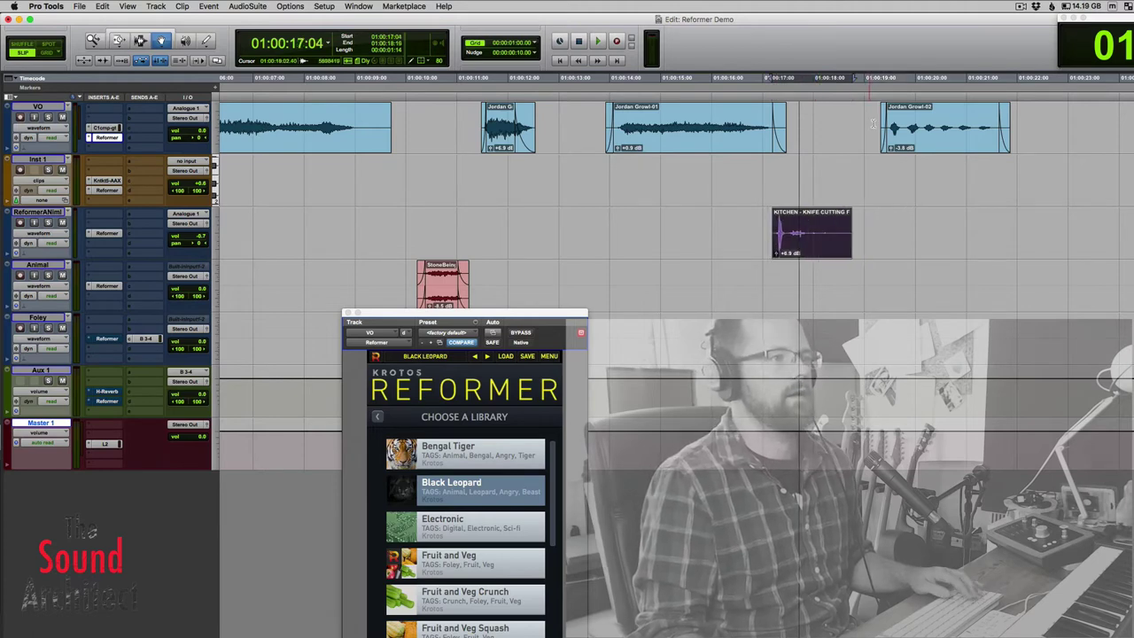
Compare the last growl clip with the VO track's Reformer bypassed and then active
{"action": "left_click", "coordinate": [873, 123]}
{"action": "key", "text": "F7"}
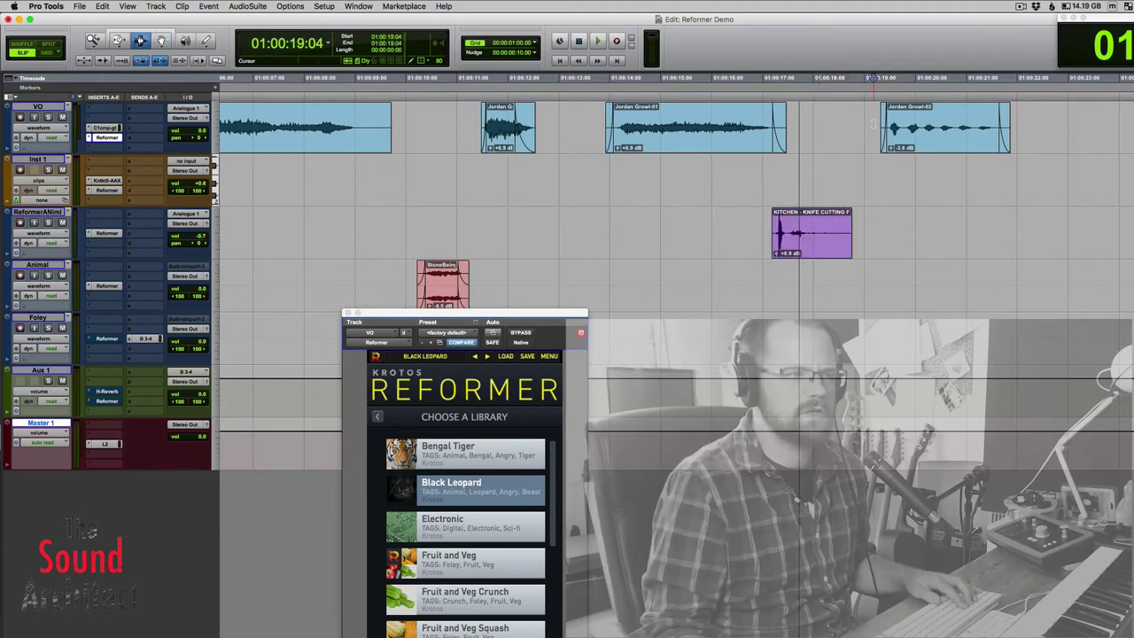
{"action": "key", "text": "super+shift+b"}
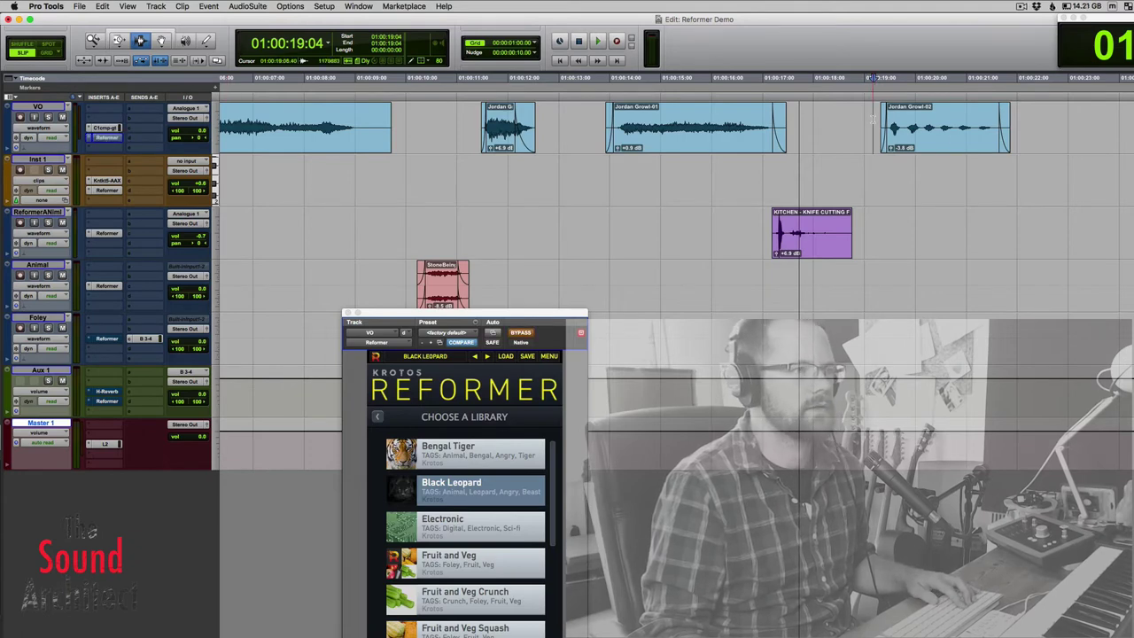
{"action": "key", "text": "space"}
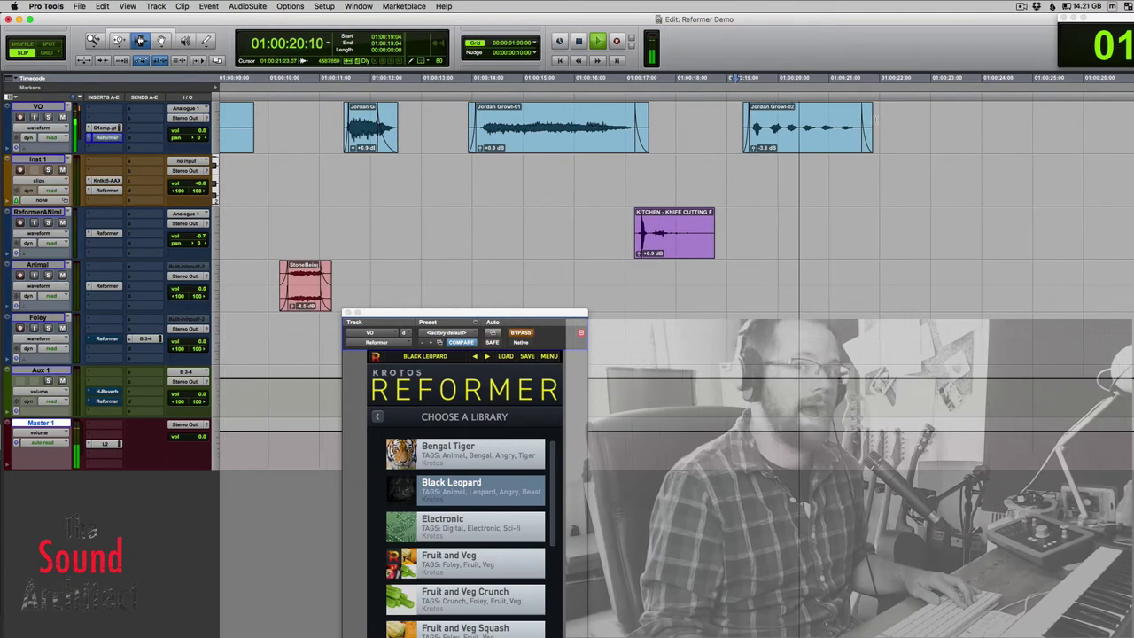
{"action": "key", "text": "space"}
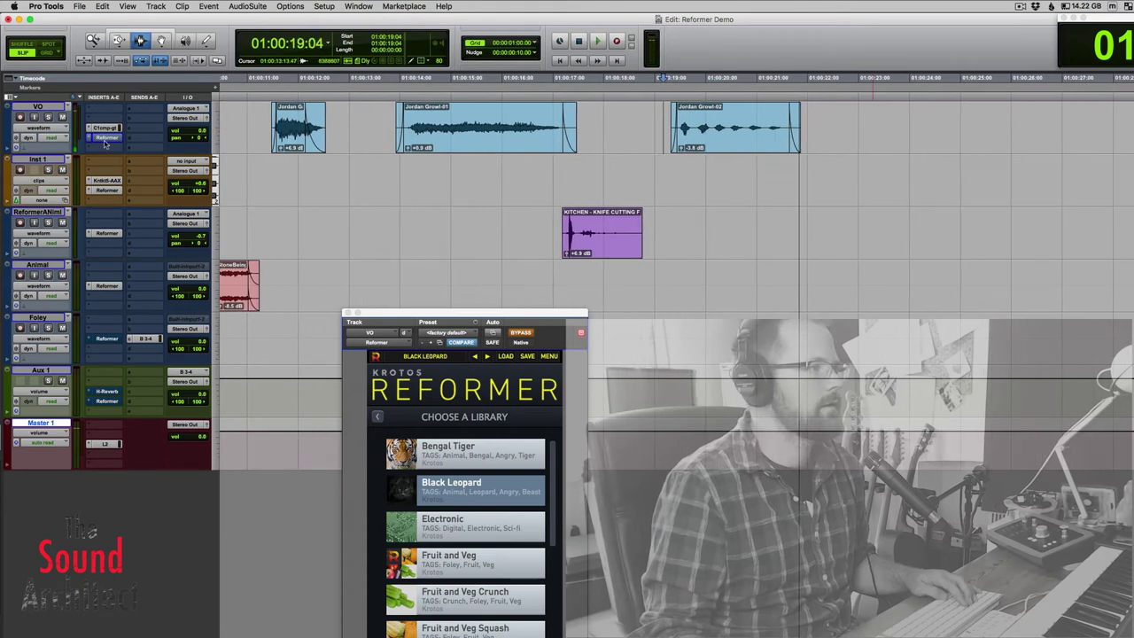
{"action": "left_click", "coordinate": [105, 138], "text": "super"}
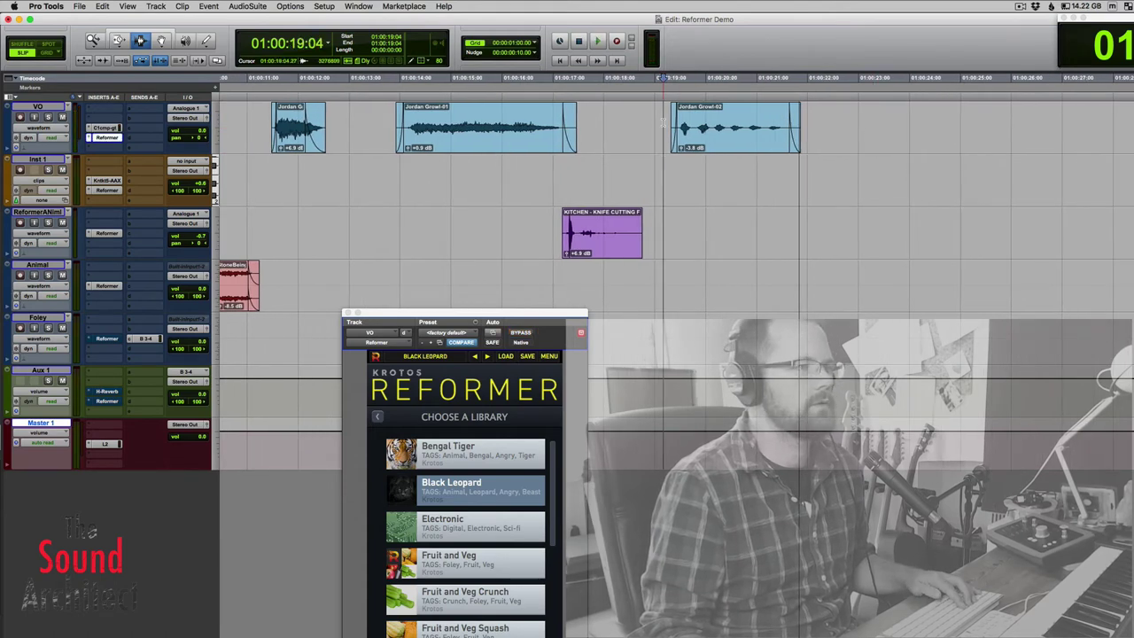
{"action": "key", "text": "space"}
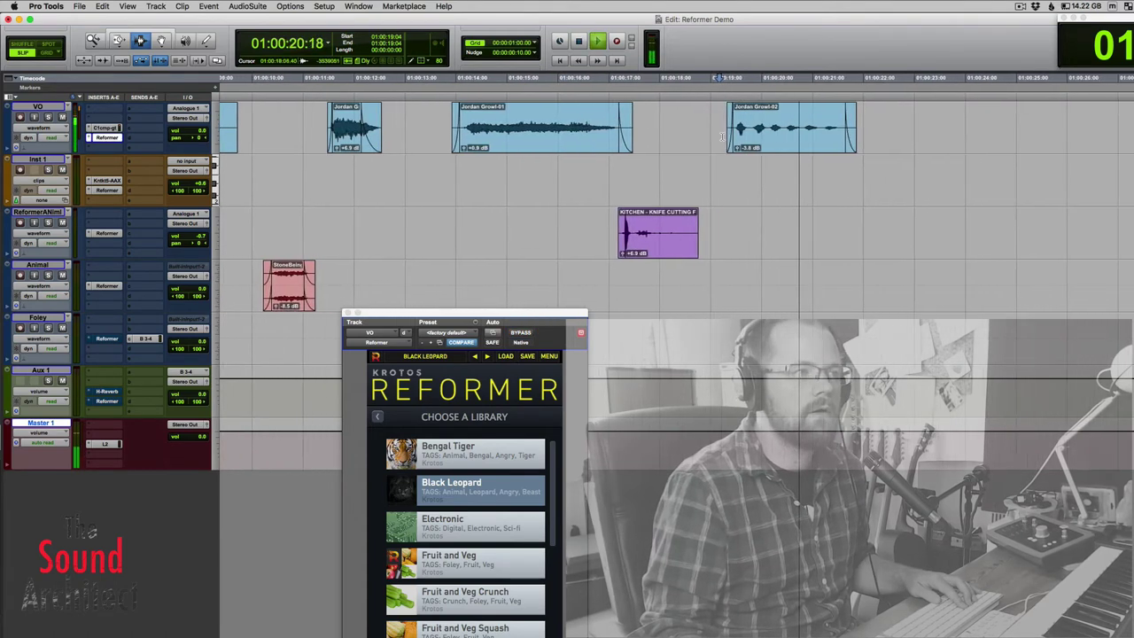
{"action": "key", "text": "space"}
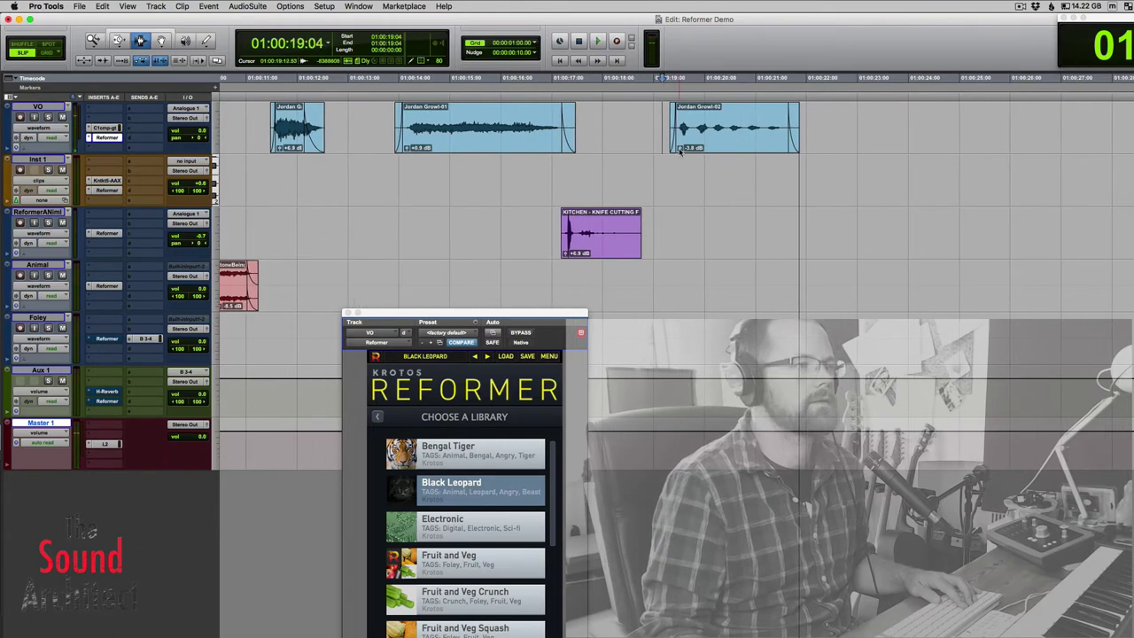
Raise the last growl clip's gain to +3.5 dB and play it
{"action": "left_click_drag", "start_coordinate": [680, 153], "coordinate": [680, 149]}
{"action": "left_click", "coordinate": [668, 116]}
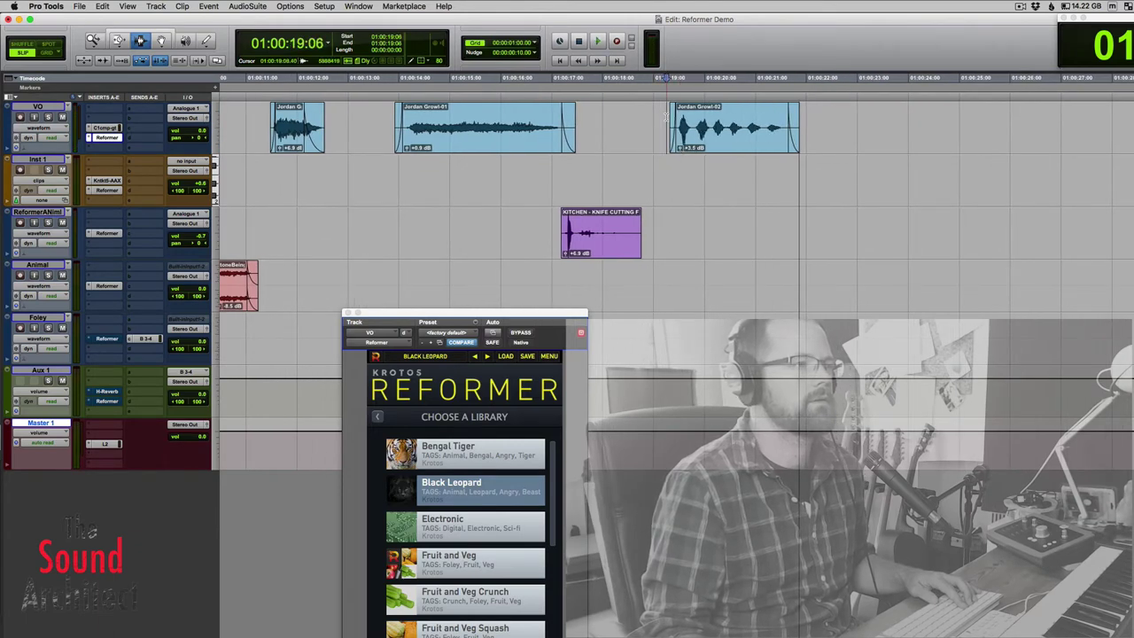
{"action": "key", "text": "space"}
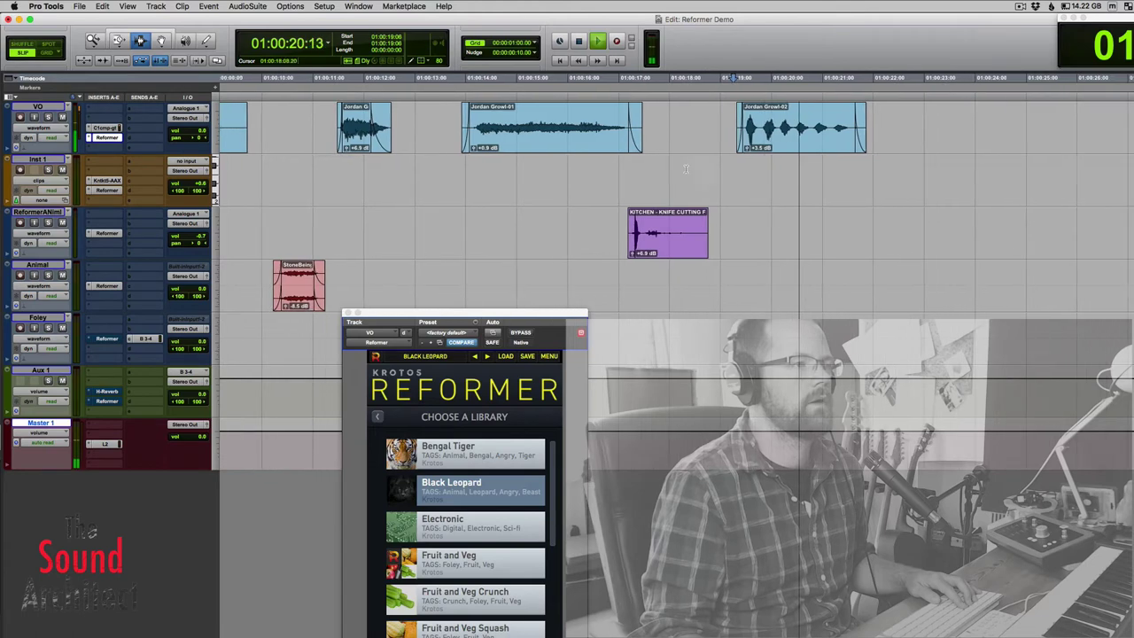
{"action": "key", "text": "space"}
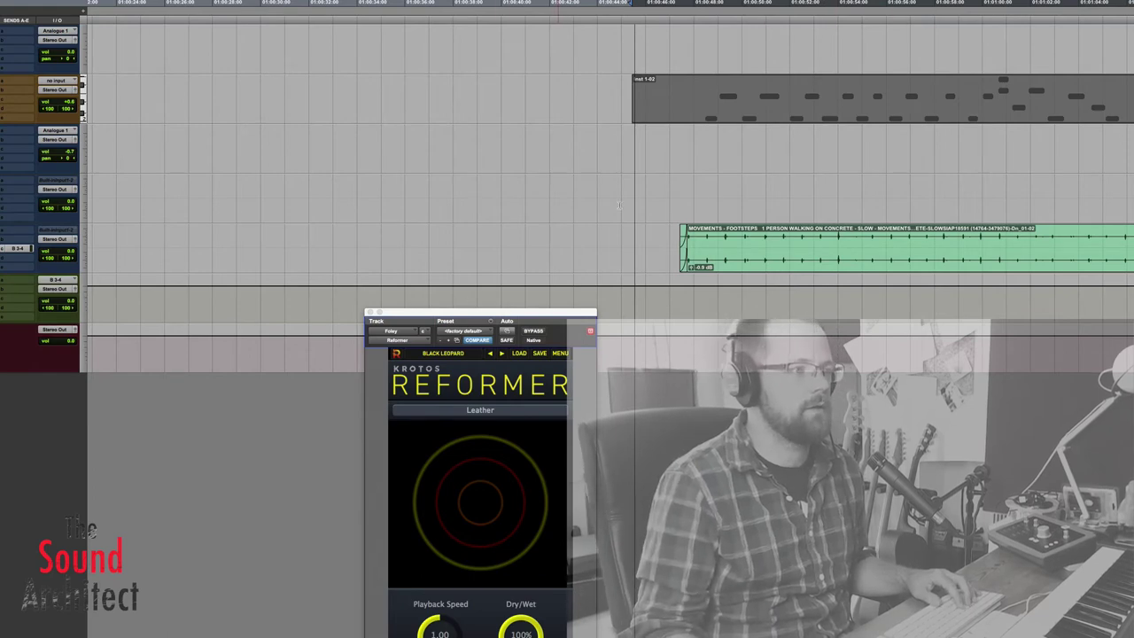
{"action": "left_click", "coordinate": [668, 244]}
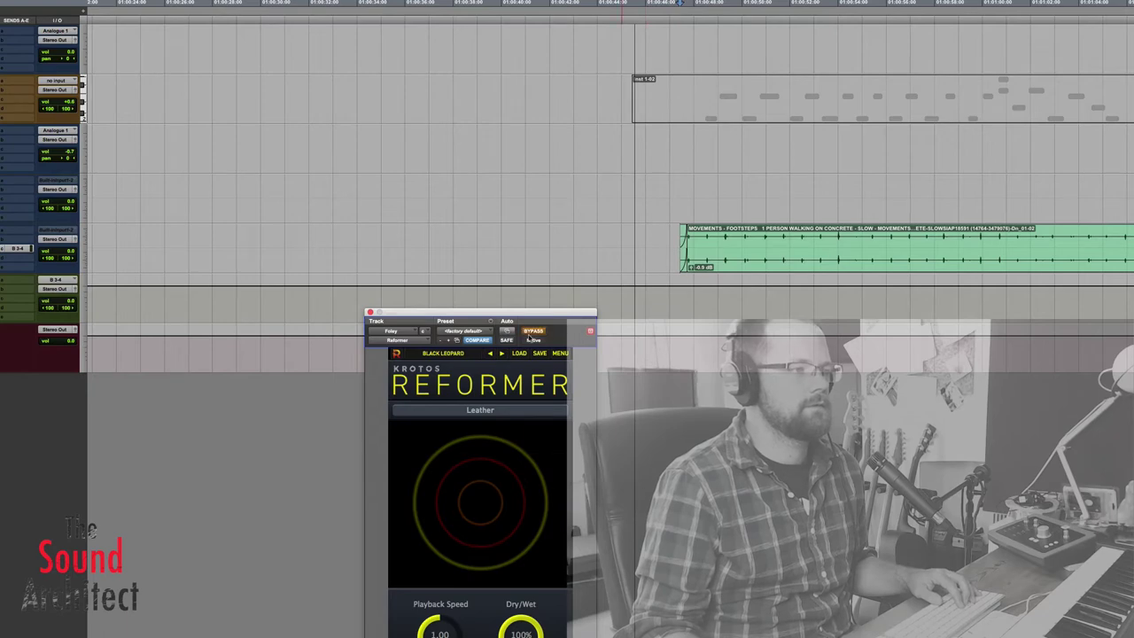
{"action": "left_click", "coordinate": [678, 242]}
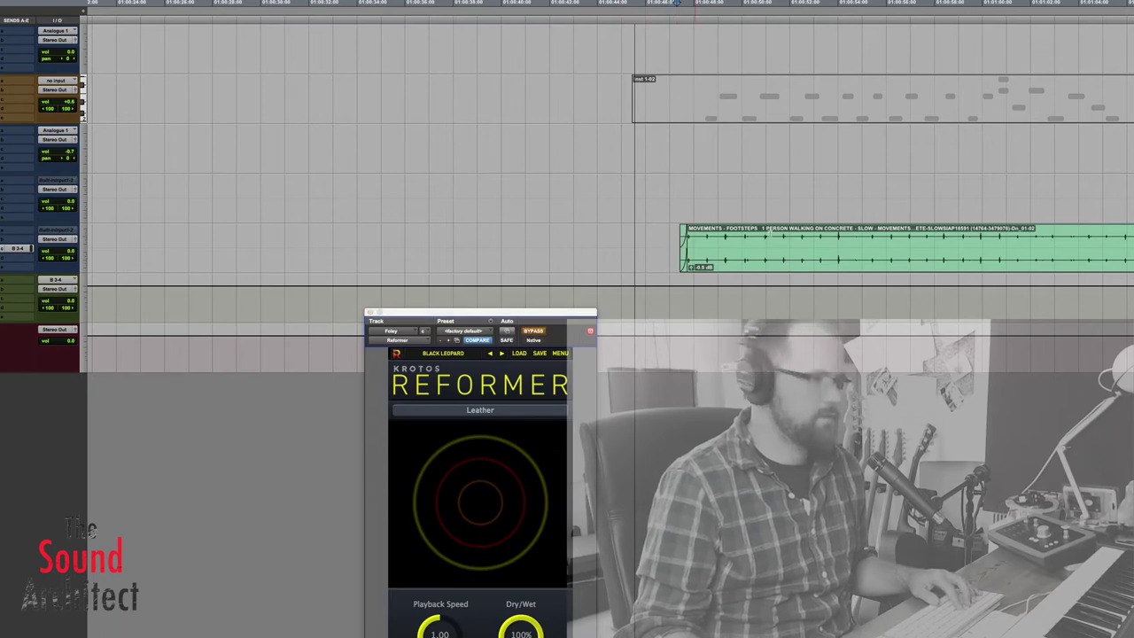
{"action": "scroll", "coordinate": [769, 238], "scroll_direction": "up", "scroll_amount": 8, "text": "alt"}
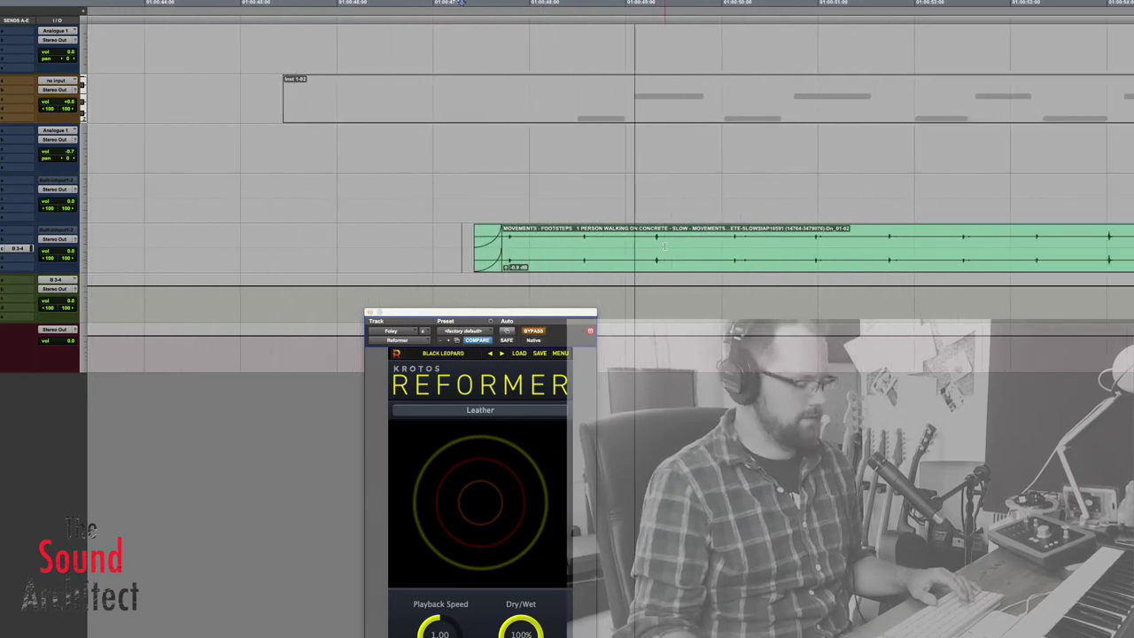
{"action": "scroll", "coordinate": [662, 246], "scroll_direction": "down", "scroll_amount": 4, "text": "alt"}
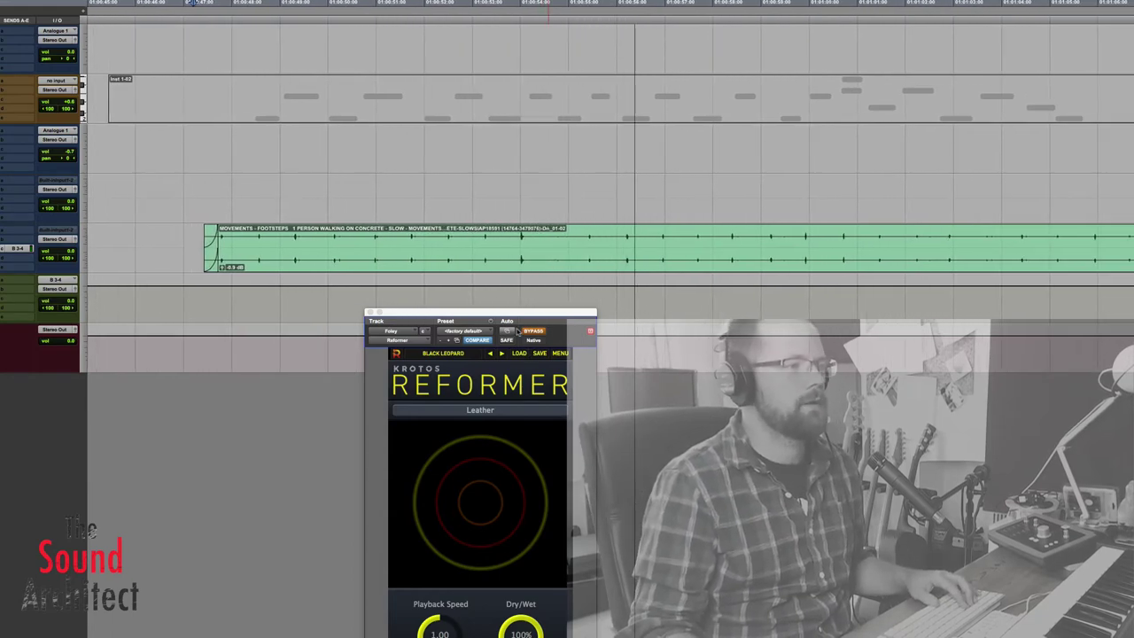
Nudge the Reformer window up, keep the Leather library, and set the edit point at the footsteps clip start
{"action": "left_click_drag", "start_coordinate": [485, 316], "coordinate": [454, 286]}
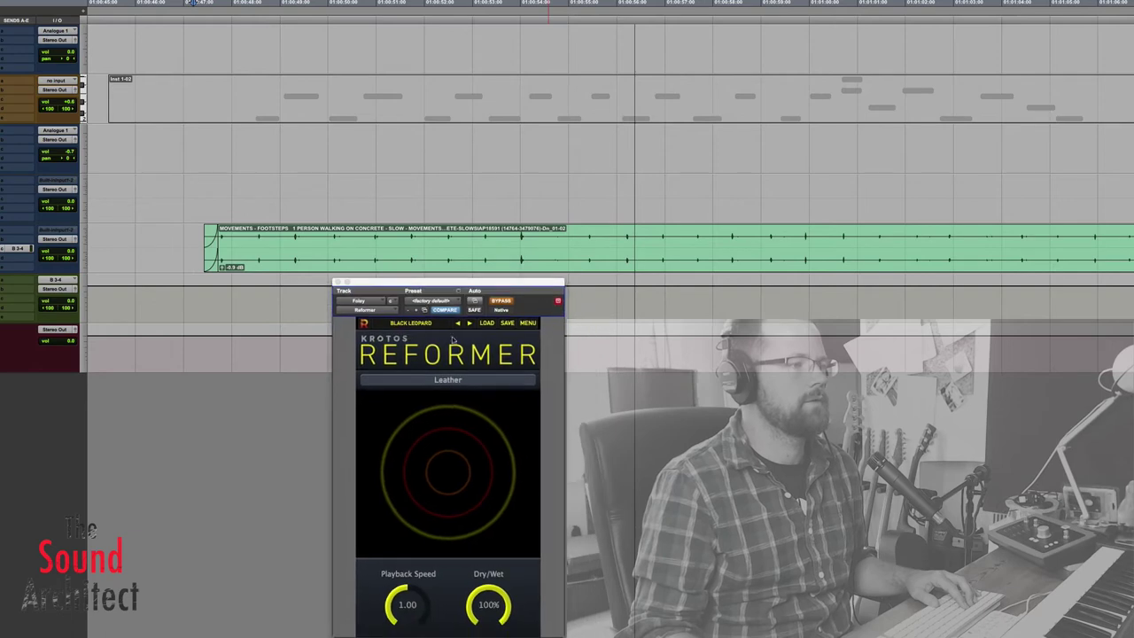
{"action": "left_click", "coordinate": [431, 380]}
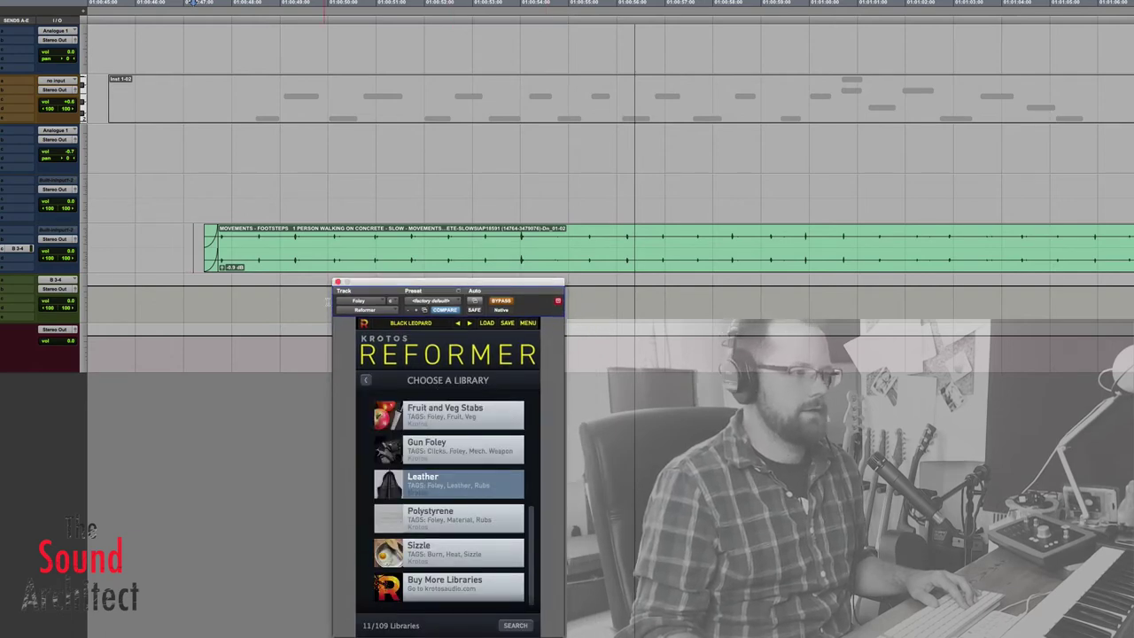
{"action": "left_click", "coordinate": [365, 379]}
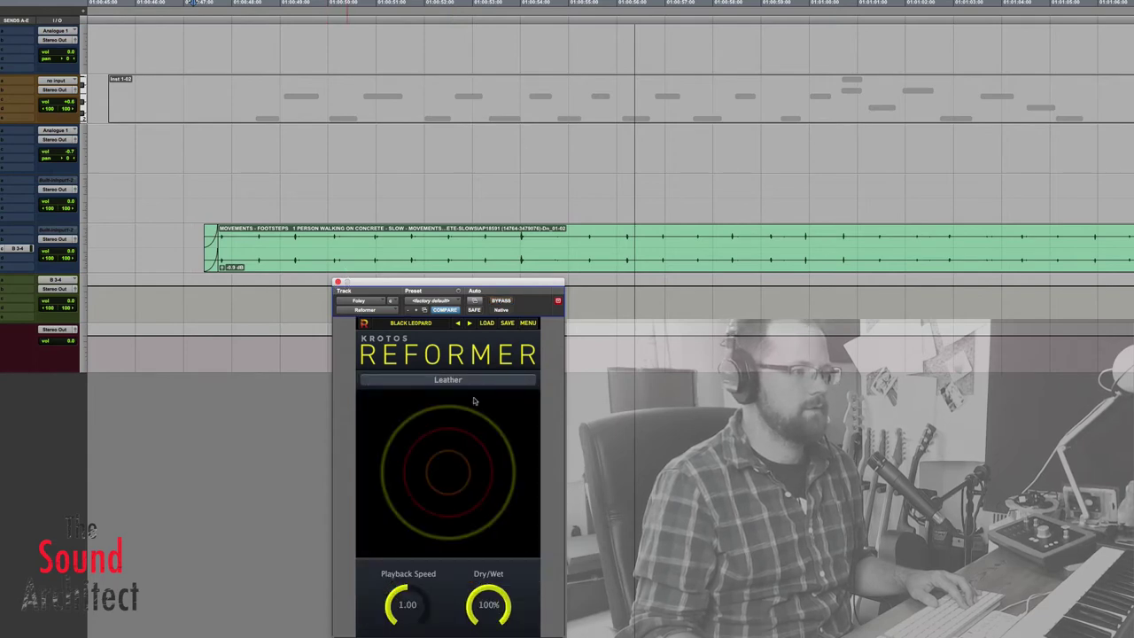
{"action": "left_click", "coordinate": [205, 259]}
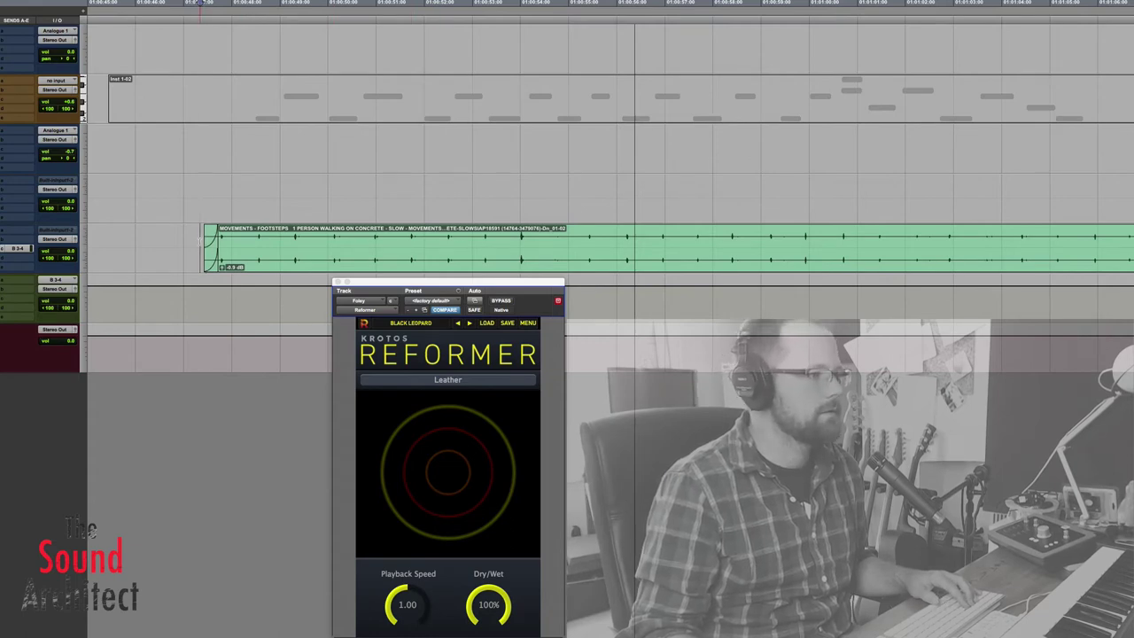
Raise the concrete footsteps clip gain from -0.9 dB to about +0.1 dB and replay it through Reformer
{"action": "key", "text": "space"}
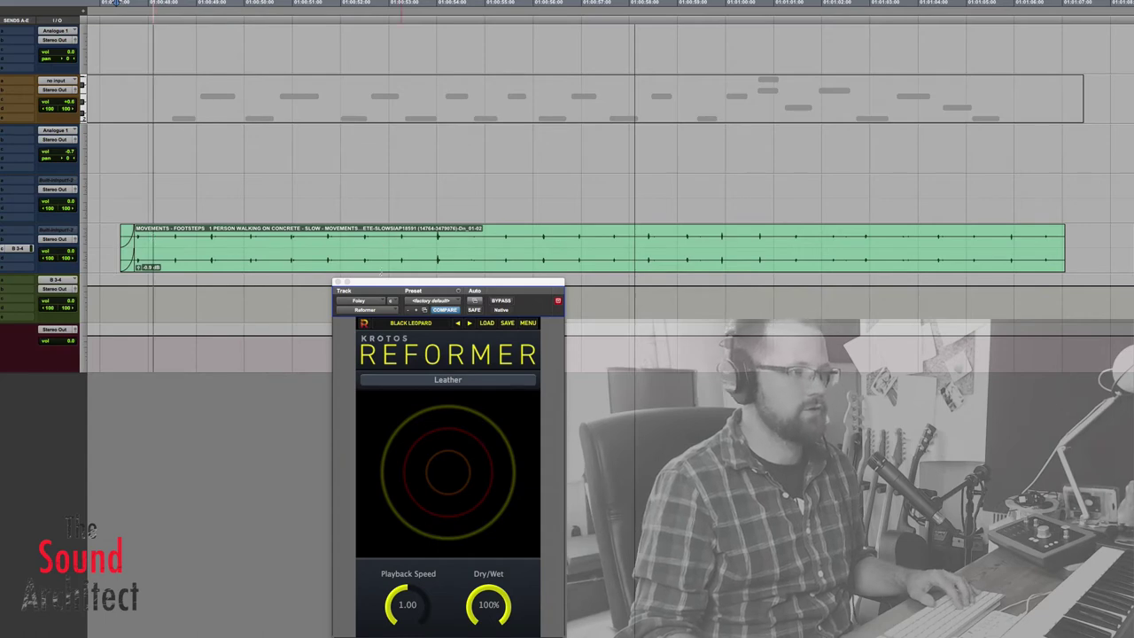
{"action": "key", "text": "super+bracketleft"}
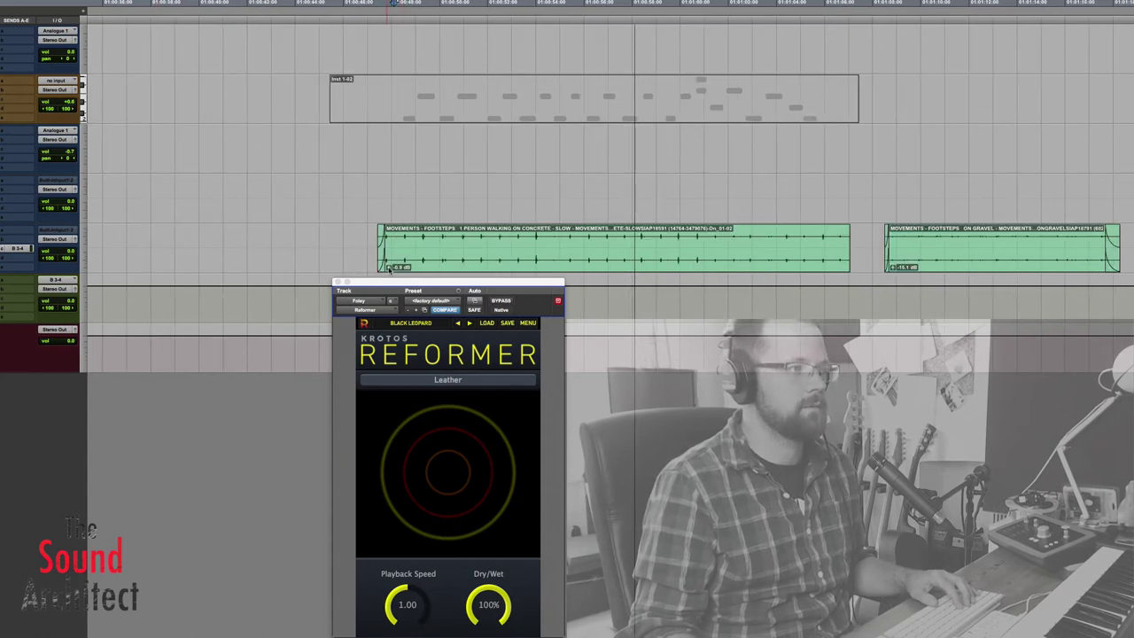
{"action": "left_click_drag", "start_coordinate": [388, 268], "coordinate": [388, 268]}
{"action": "key", "text": "super+bracketright"}
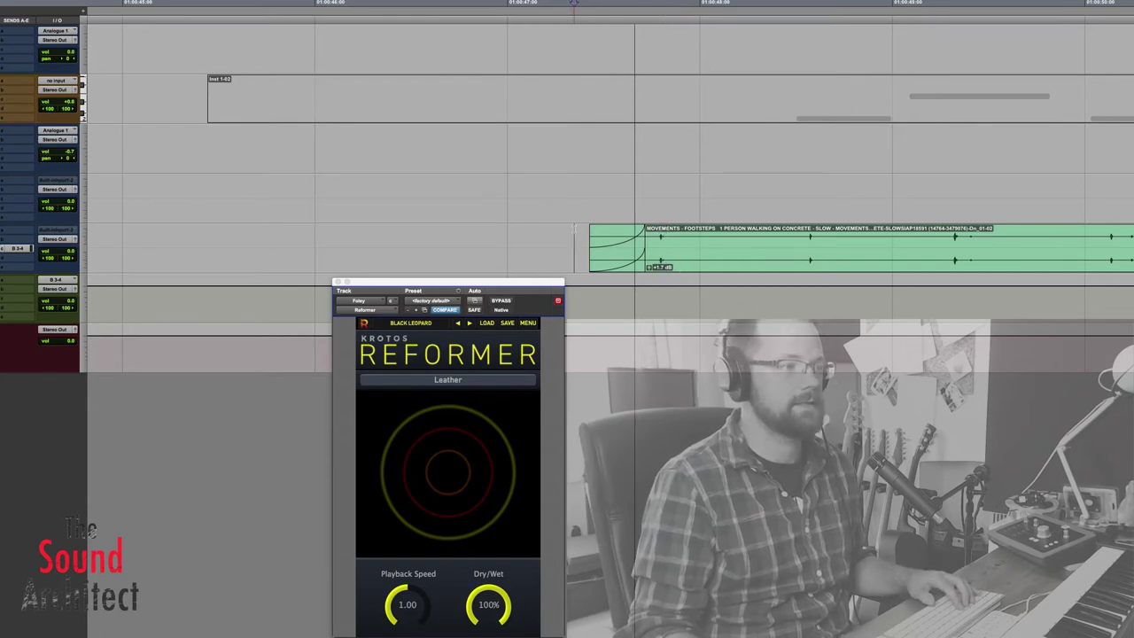
{"action": "key", "text": "space"}
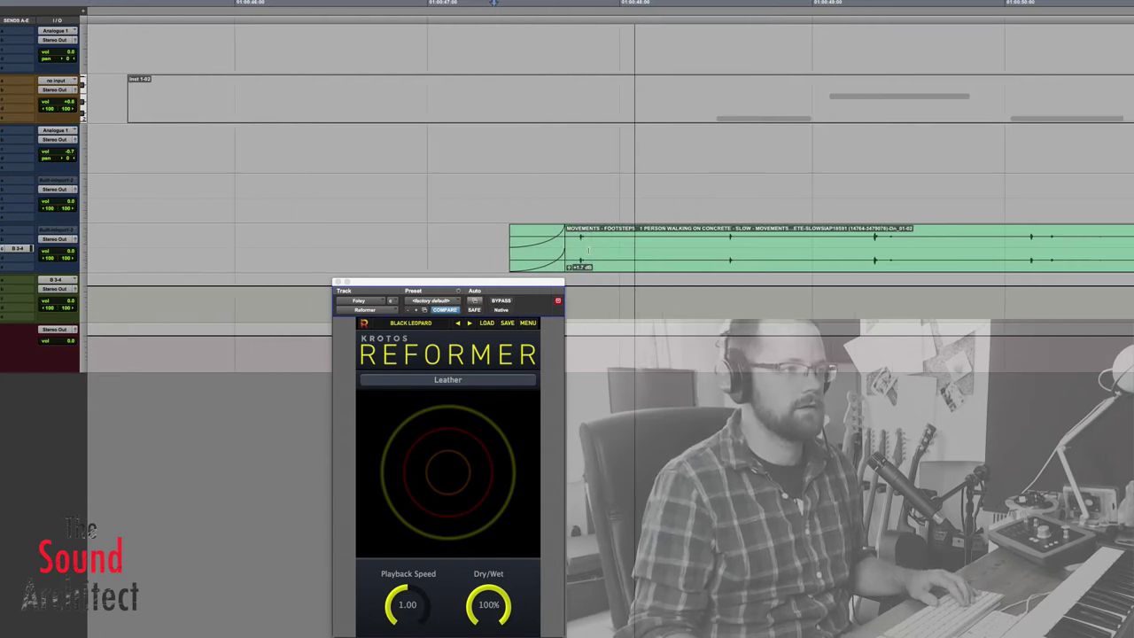
{"action": "key", "text": "r"}
{"action": "key", "text": "r"}
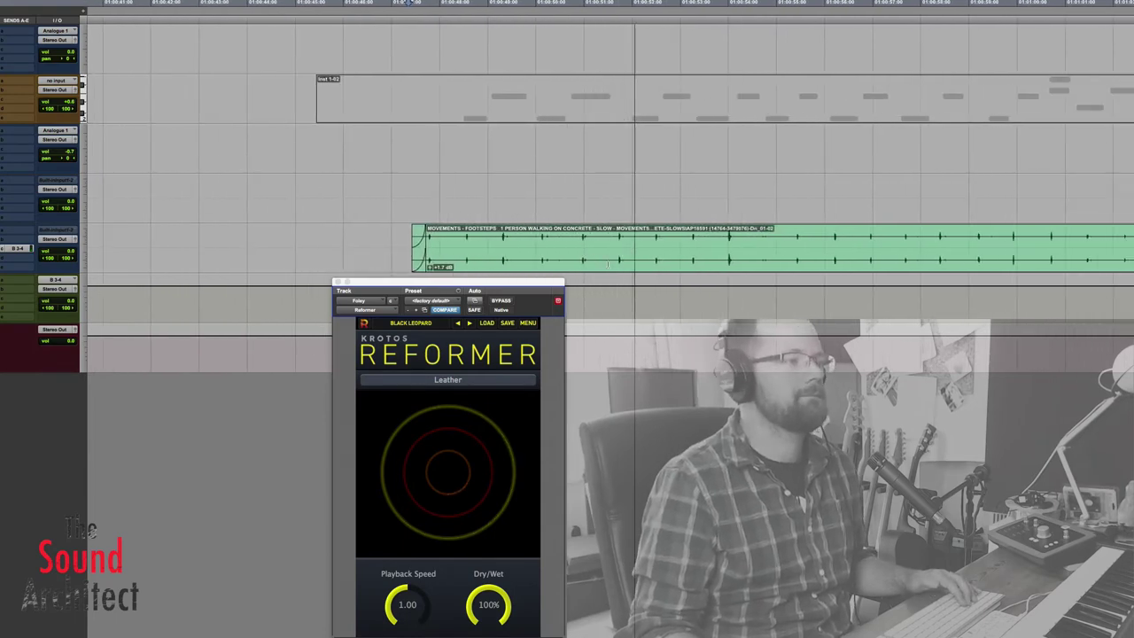
Set Reformer's Dry/Wet to 50% and play the footsteps from the clip start
{"action": "left_click", "coordinate": [493, 596]}
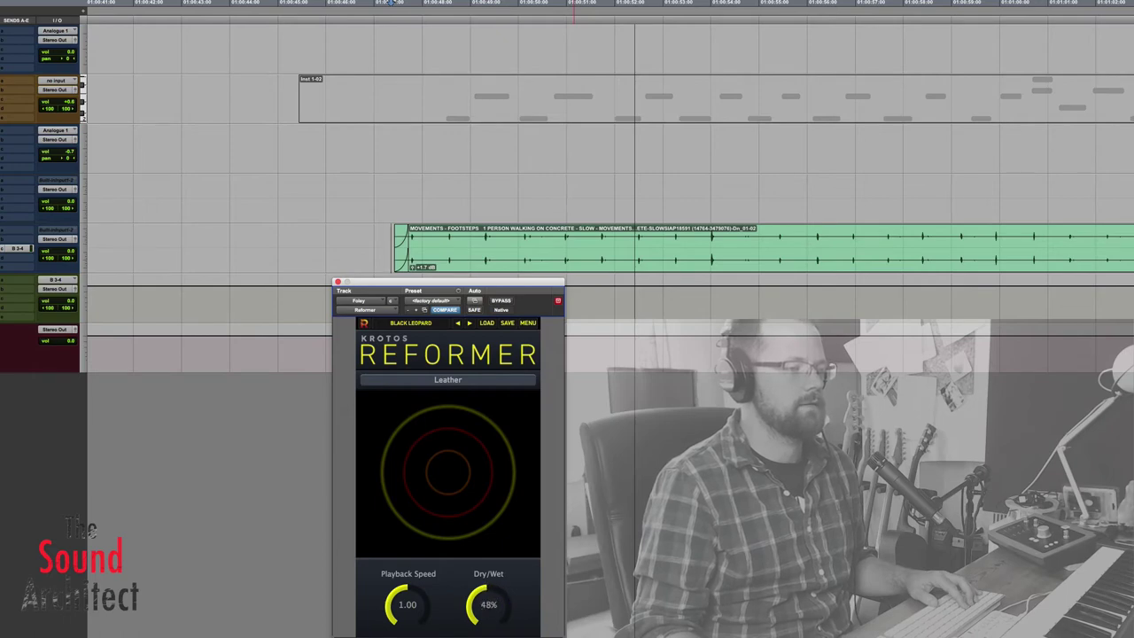
{"action": "left_click", "coordinate": [367, 242]}
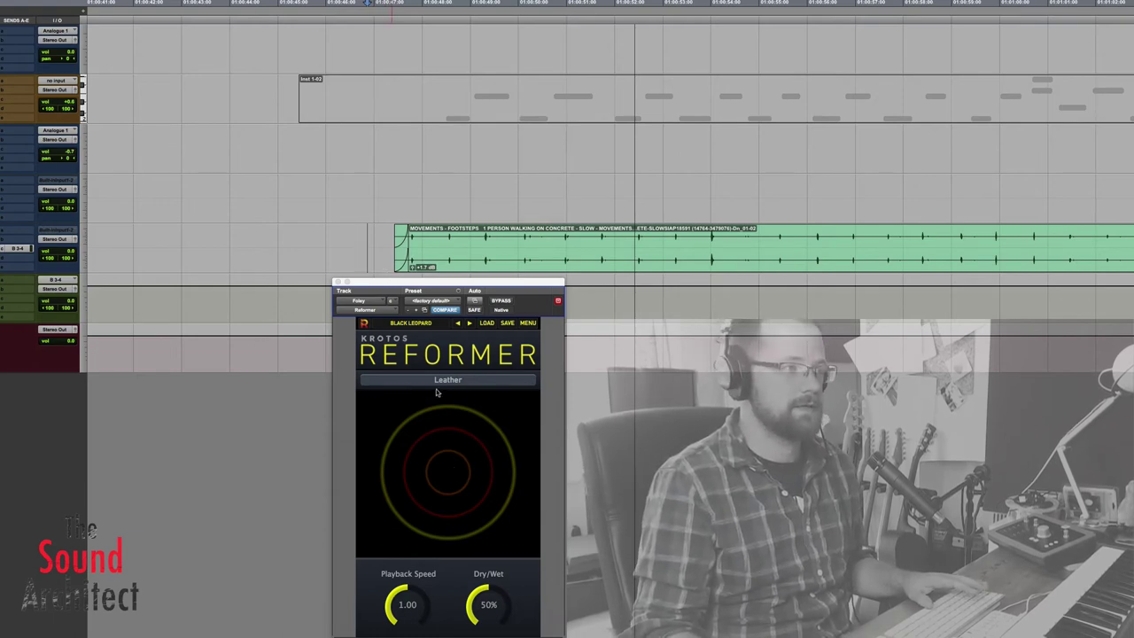
{"action": "left_click", "coordinate": [382, 238]}
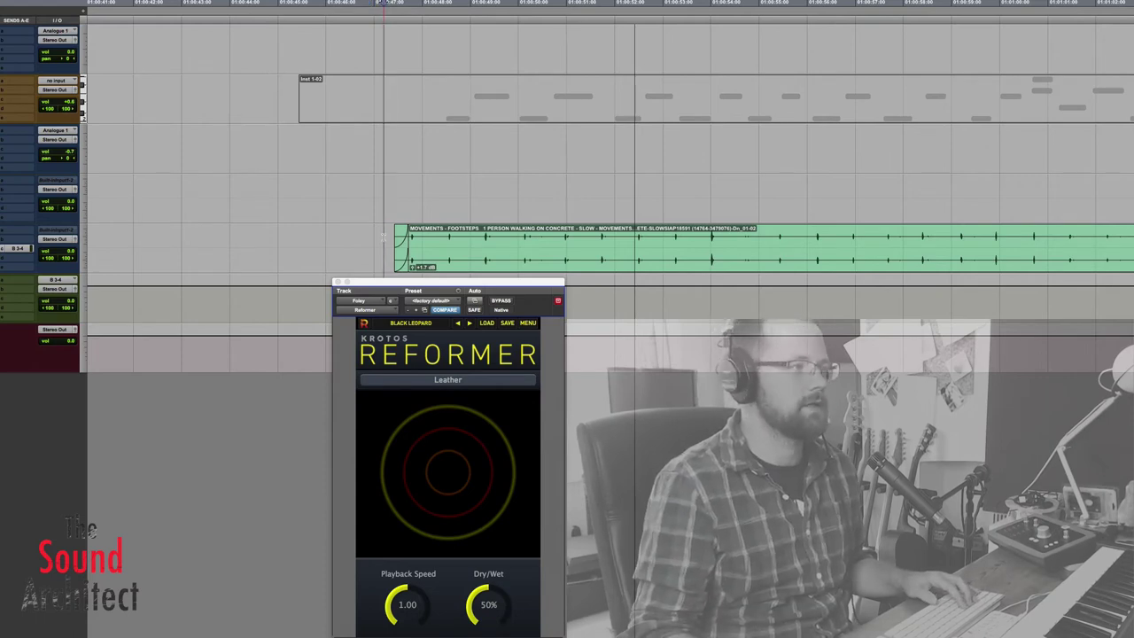
{"action": "key", "text": "space"}
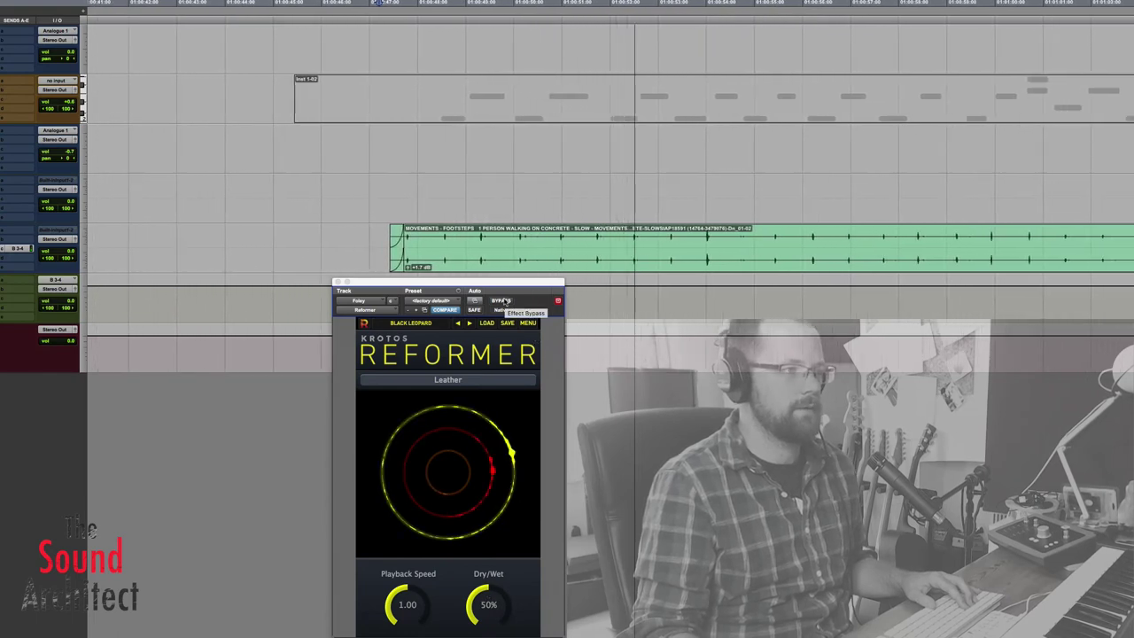
Toggle Reformer's bypass on and off to compare dry and processed footsteps
{"action": "left_click", "coordinate": [503, 301]}
{"action": "left_click", "coordinate": [503, 301]}
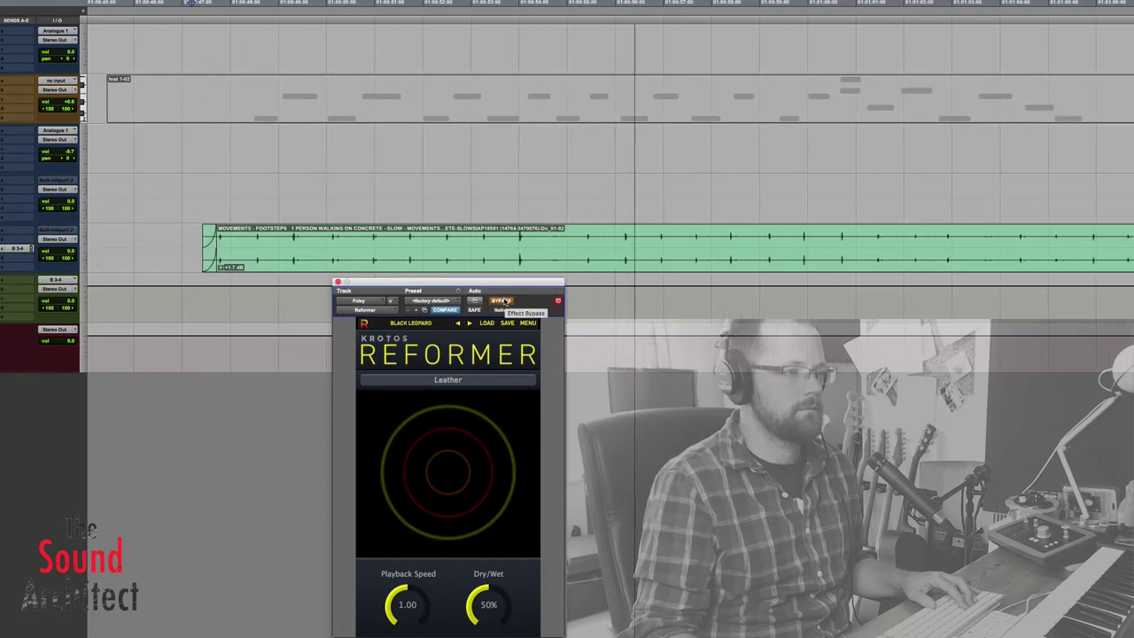
{"action": "left_click", "coordinate": [503, 302]}
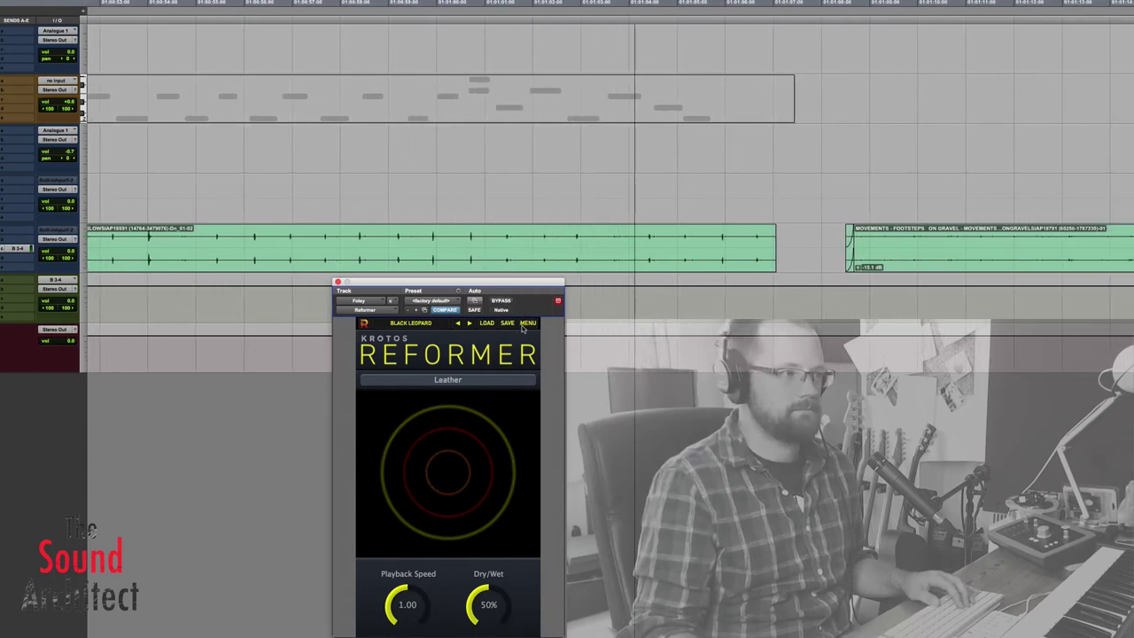
Stop playback and delete the empty lead-in at the start of the Inst 1-02 MIDI clip
{"action": "left_click", "coordinate": [370, 160]}
{"action": "key", "text": "space"}
{"action": "key", "text": "r"}
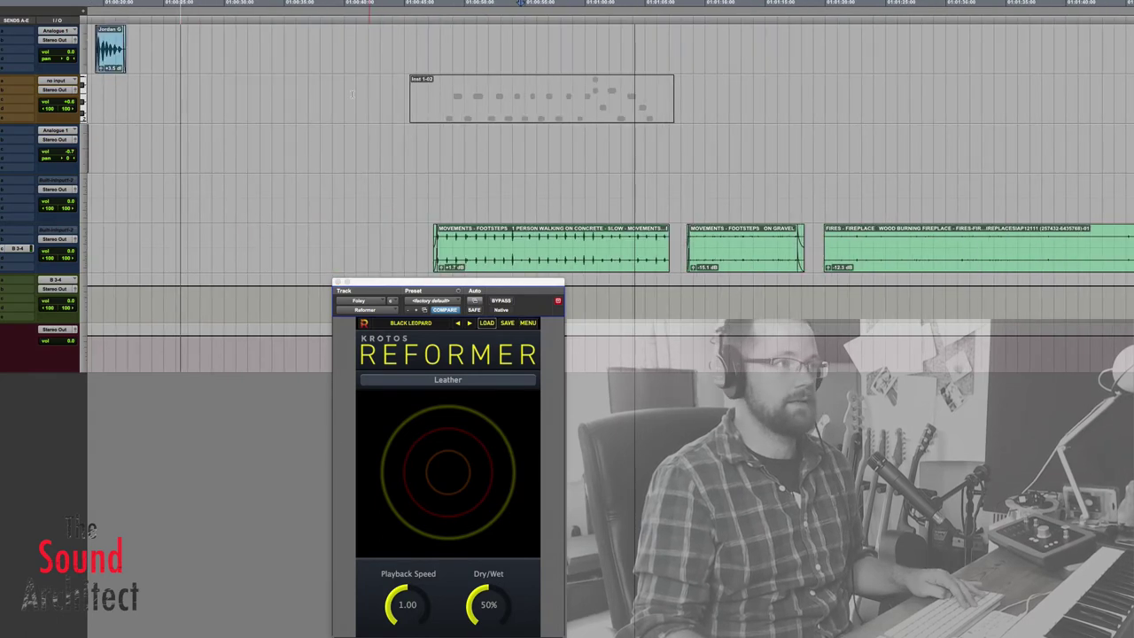
{"action": "left_click", "coordinate": [499, 105]}
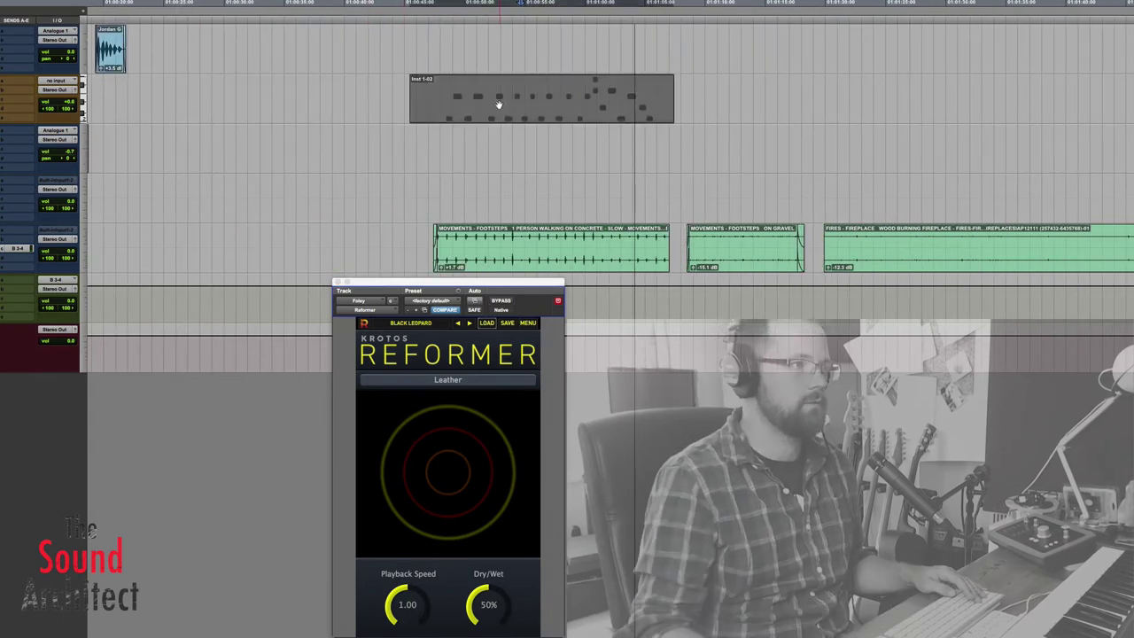
{"action": "left_click", "coordinate": [441, 94]}
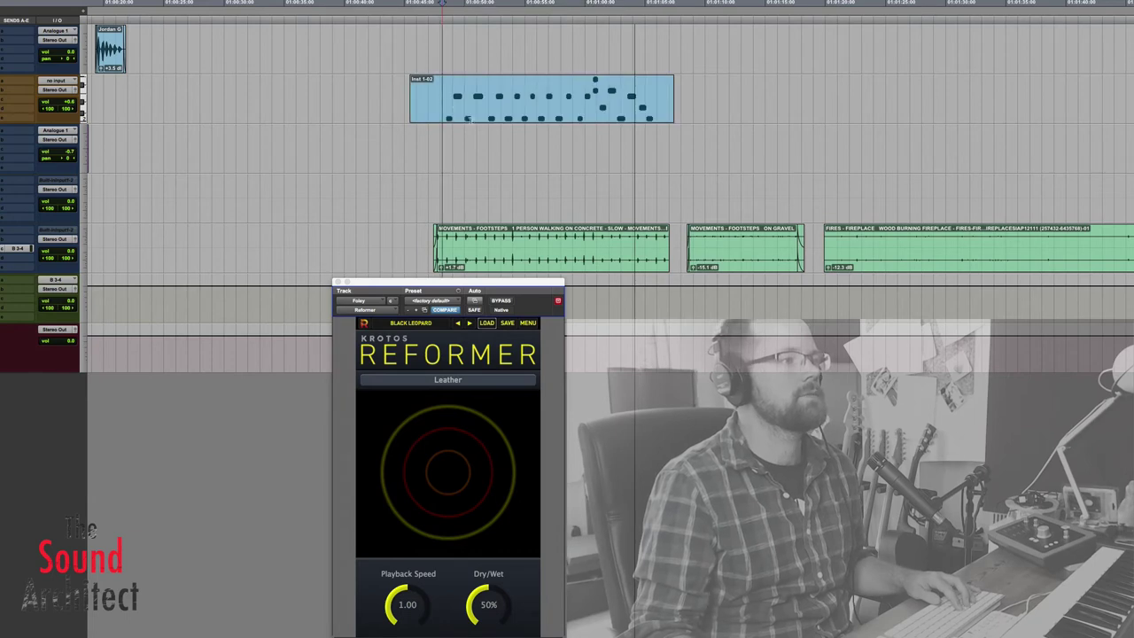
{"action": "key", "text": "t"}
{"action": "key", "text": "t"}
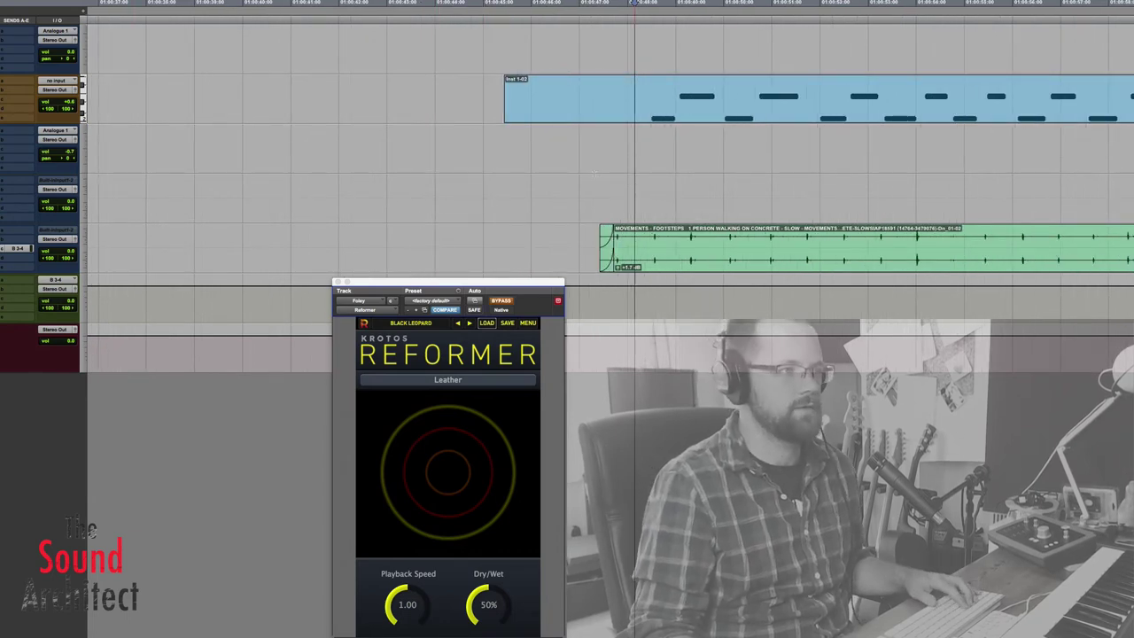
{"action": "left_click", "coordinate": [603, 105], "text": "shift"}
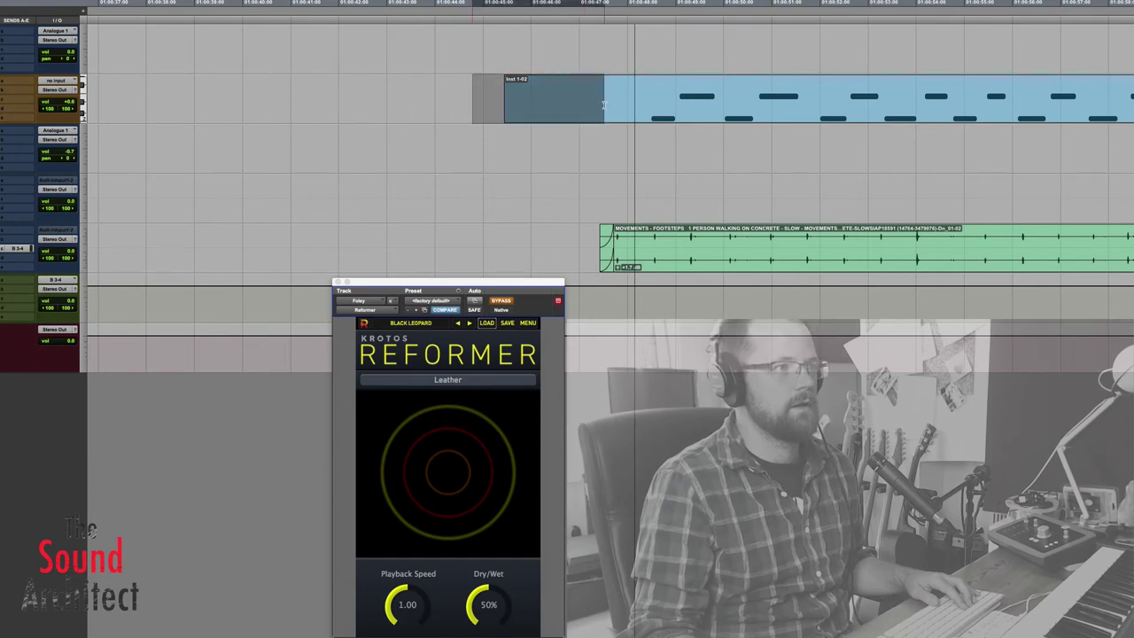
{"action": "key", "text": "Delete"}
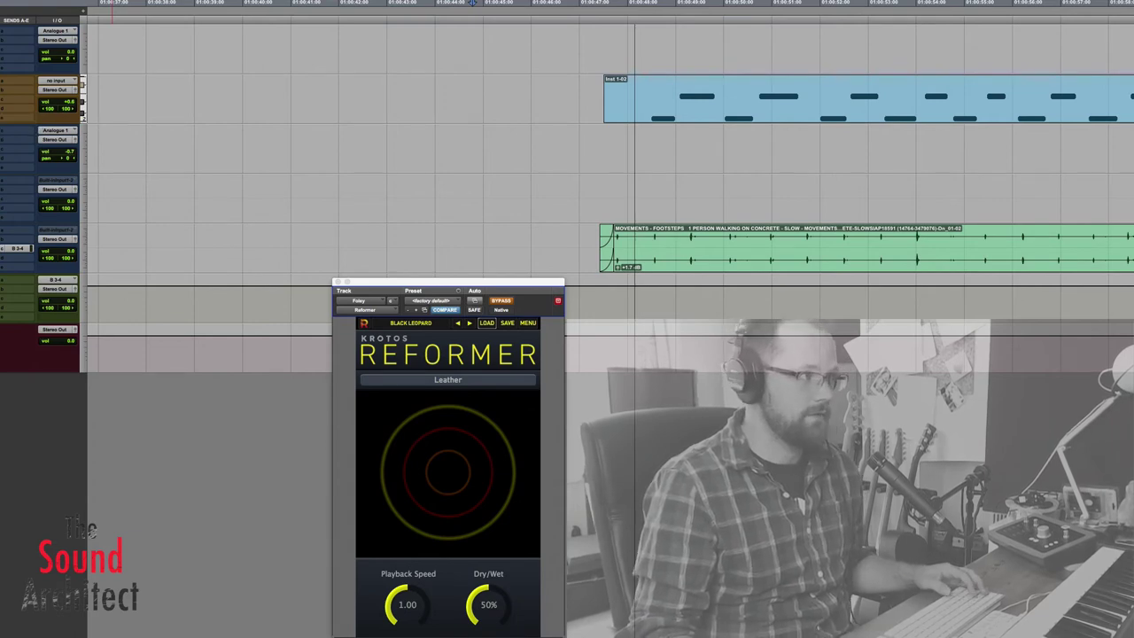
Swap the Inst 1 Reformer library from Fruit and Veg to Leather, starting playback before the MIDI clip
{"action": "left_click", "coordinate": [424, 286]}
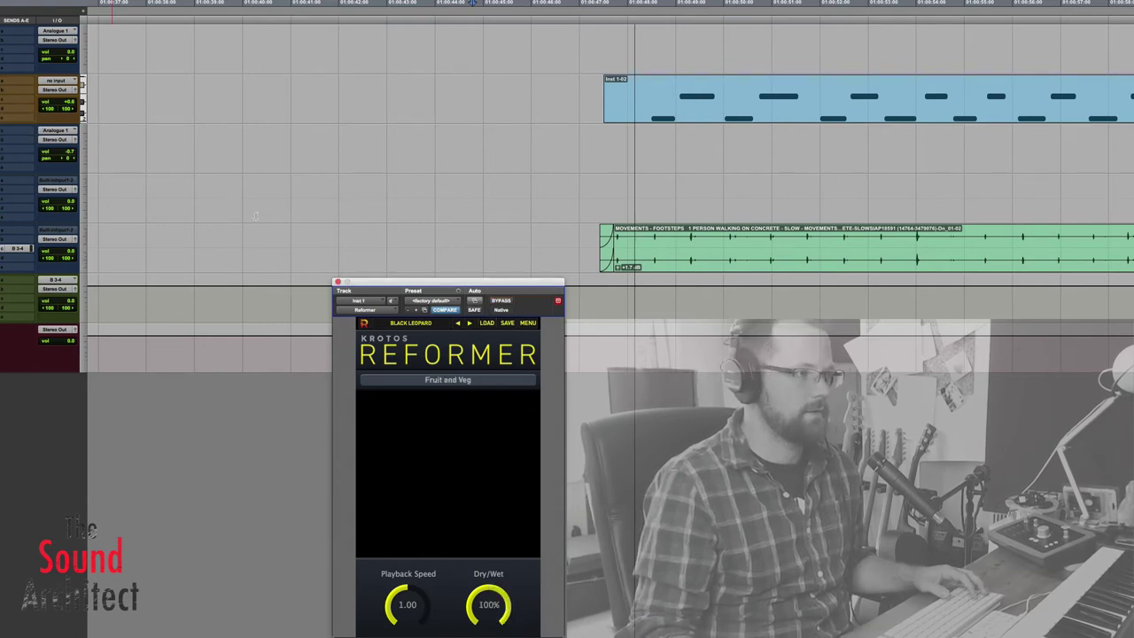
{"action": "left_click", "coordinate": [446, 381]}
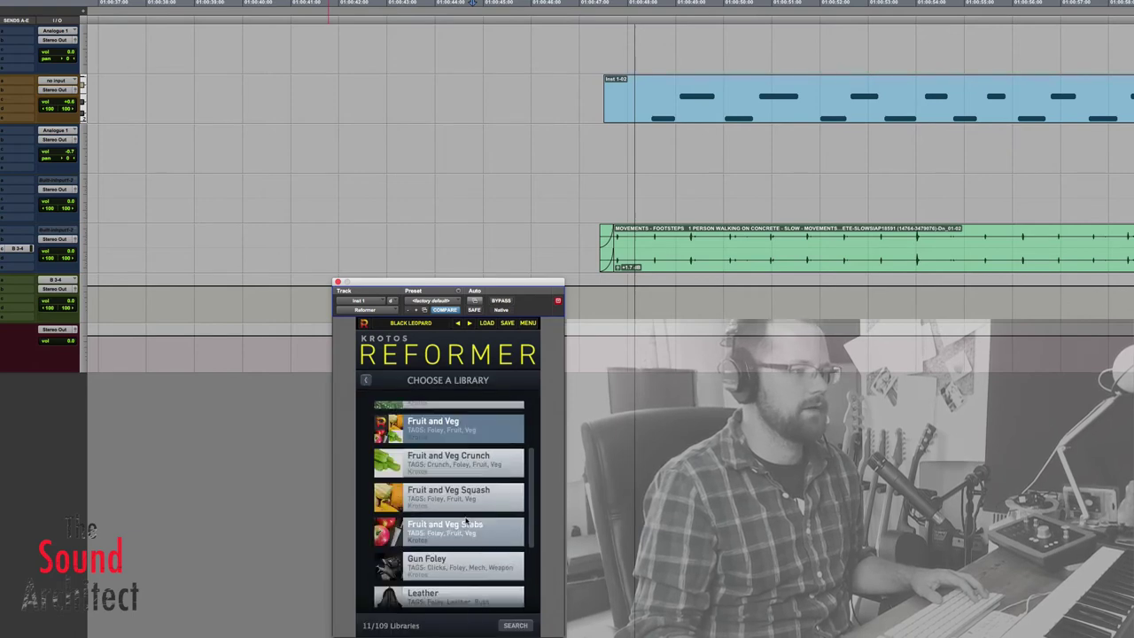
{"action": "scroll", "coordinate": [465, 521], "scroll_direction": "down", "scroll_amount": 3}
{"action": "left_click", "coordinate": [420, 487]}
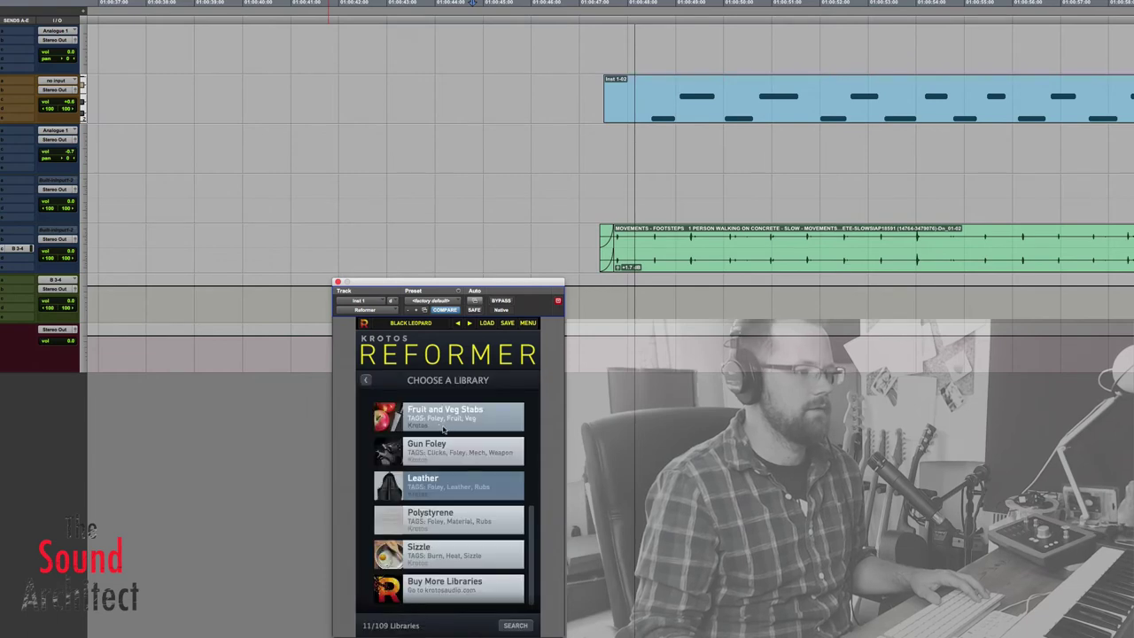
{"action": "left_click", "coordinate": [585, 128]}
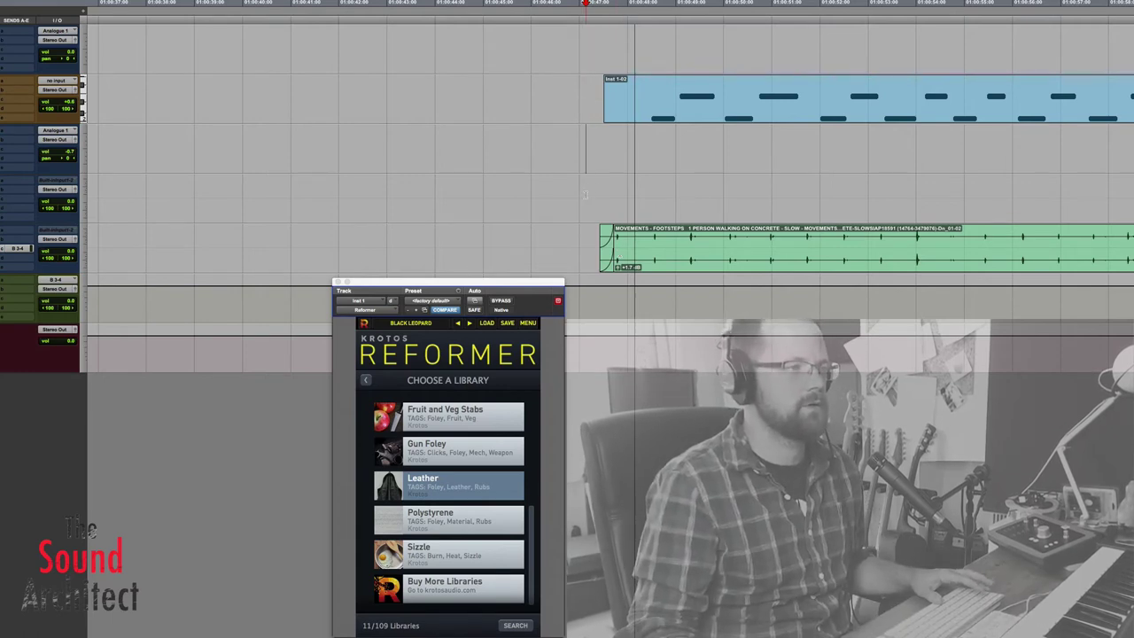
Play the MIDI part, then lower the concrete footsteps clip gain to -2.8 dB
{"action": "key", "text": "space"}
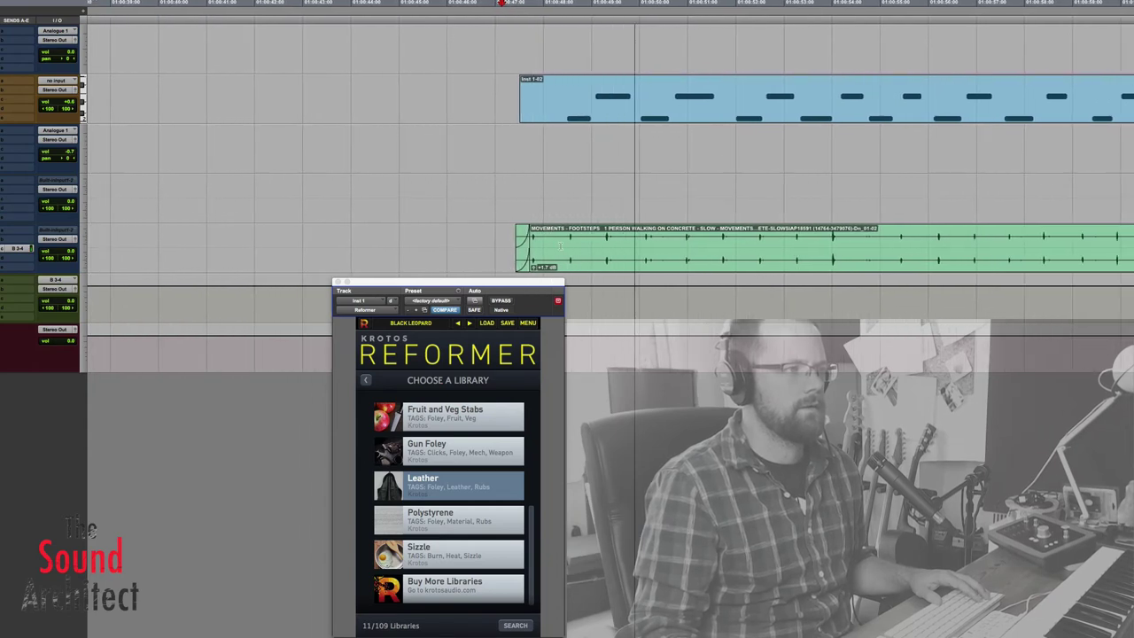
{"action": "key", "text": "r"}
{"action": "key", "text": "r"}
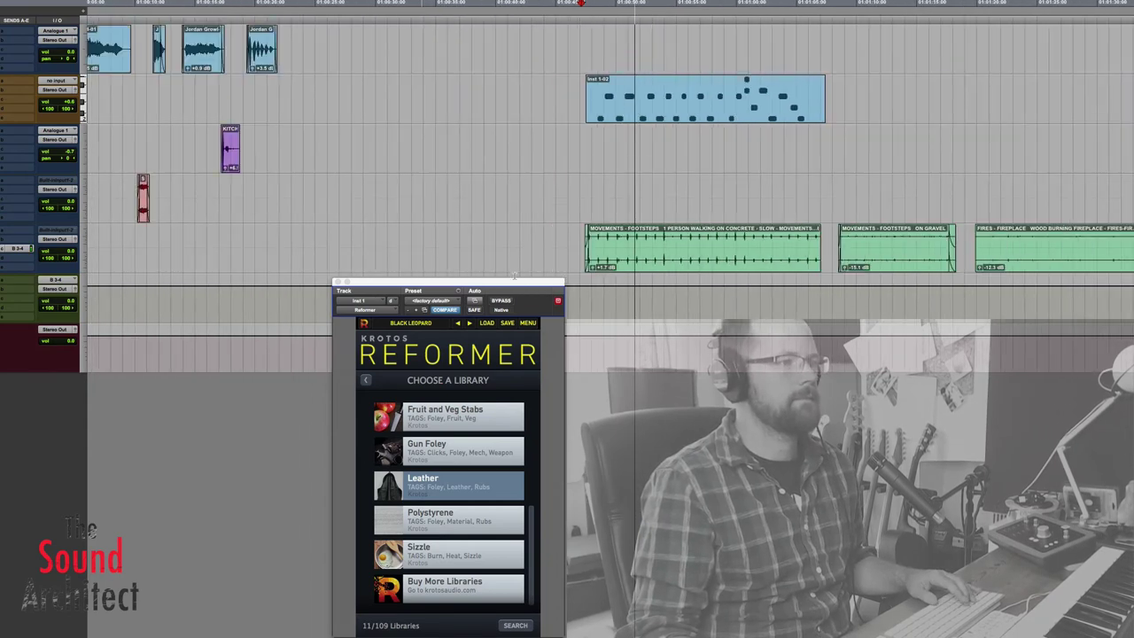
{"action": "left_click", "coordinate": [565, 268]}
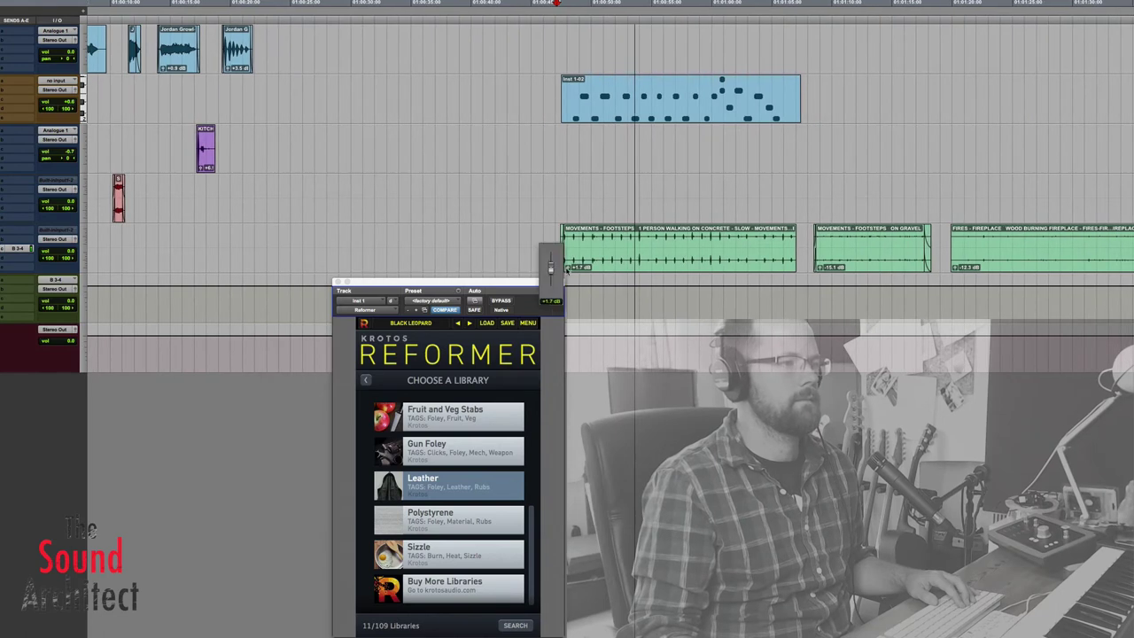
{"action": "left_click_drag", "start_coordinate": [565, 270], "coordinate": [566, 273]}
{"action": "key", "text": "t"}
{"action": "key", "text": "t"}
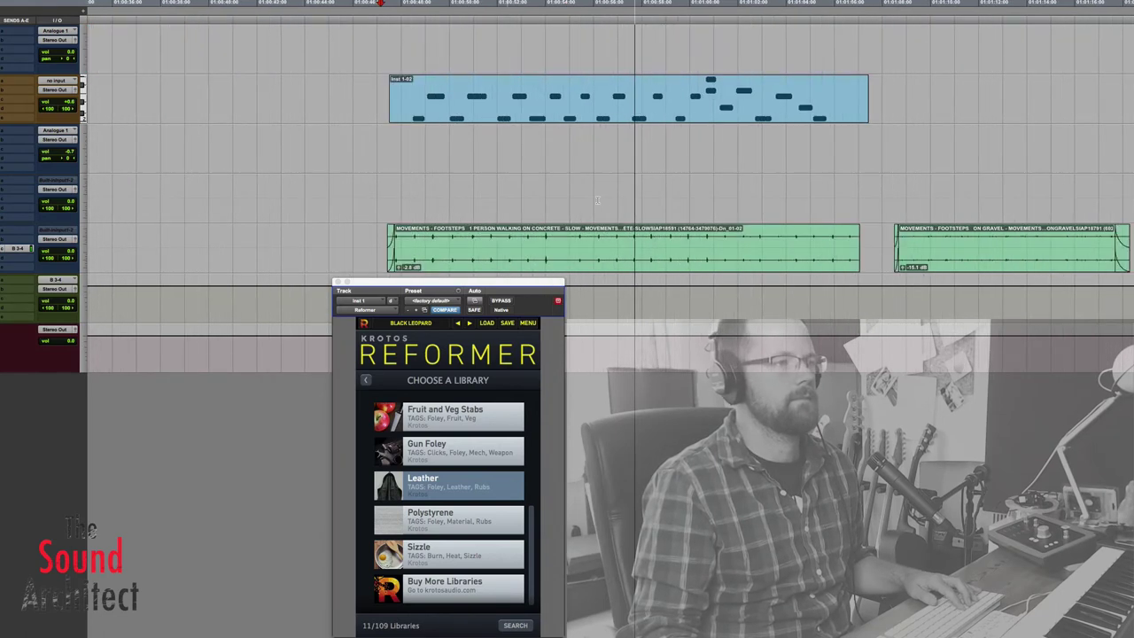
{"action": "key", "text": "t"}
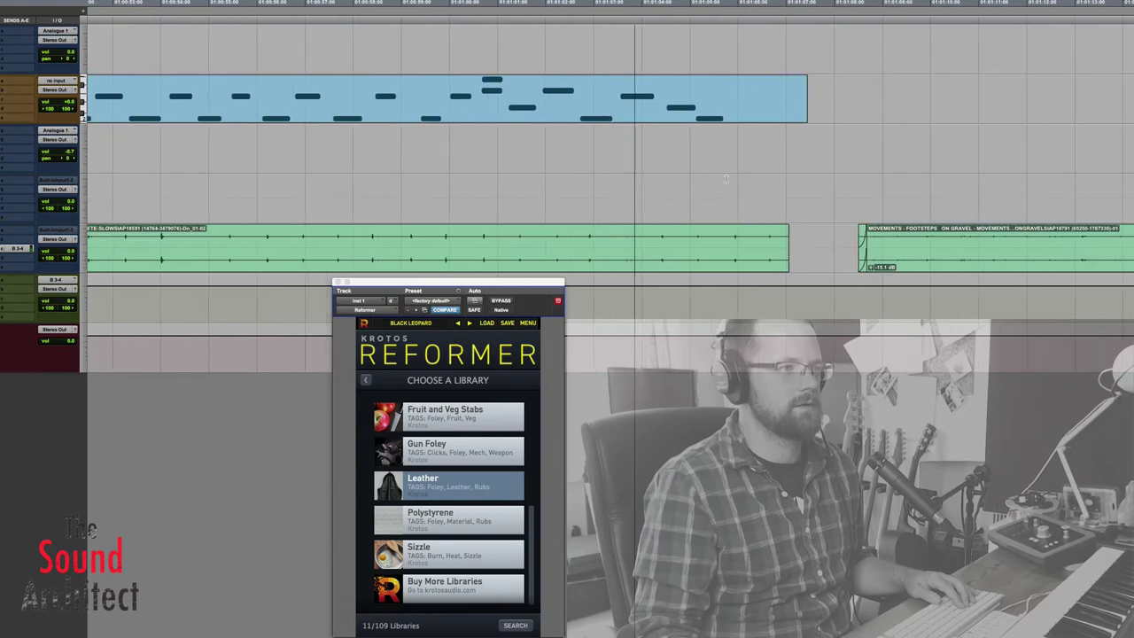
{"action": "key", "text": "r"}
{"action": "key", "text": "r"}
{"action": "key", "text": "r"}
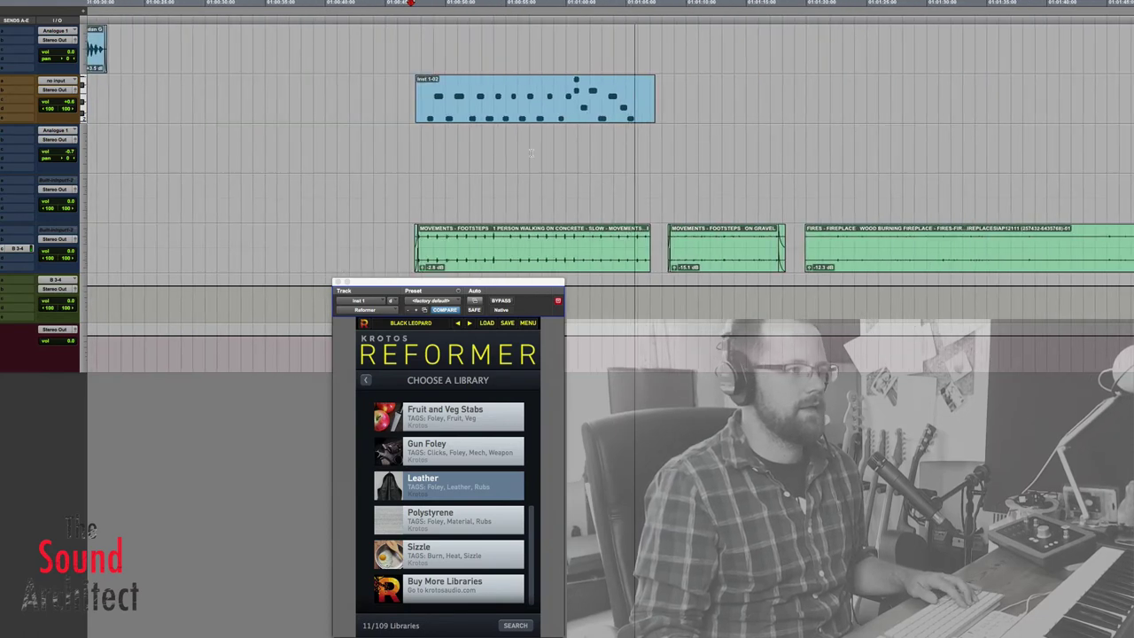
{"action": "key", "text": "t"}
{"action": "key", "text": "t"}
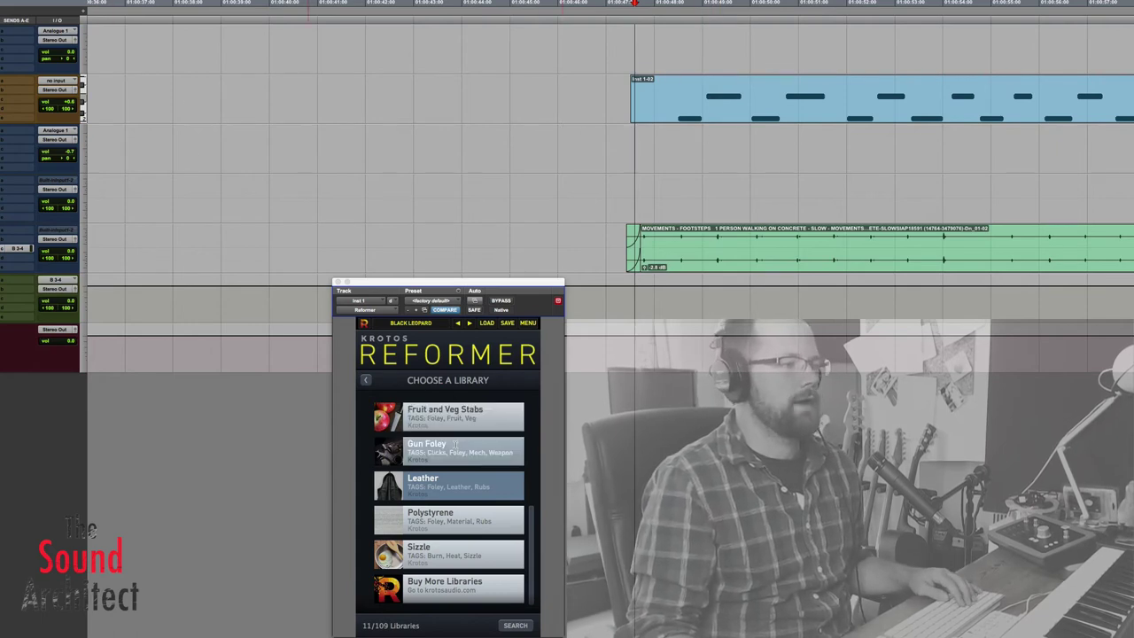
Move the Reformer window up-left, toggle bypass, and load the Gun Foley library
{"action": "scroll", "coordinate": [455, 442], "scroll_direction": "down", "scroll_amount": 1}
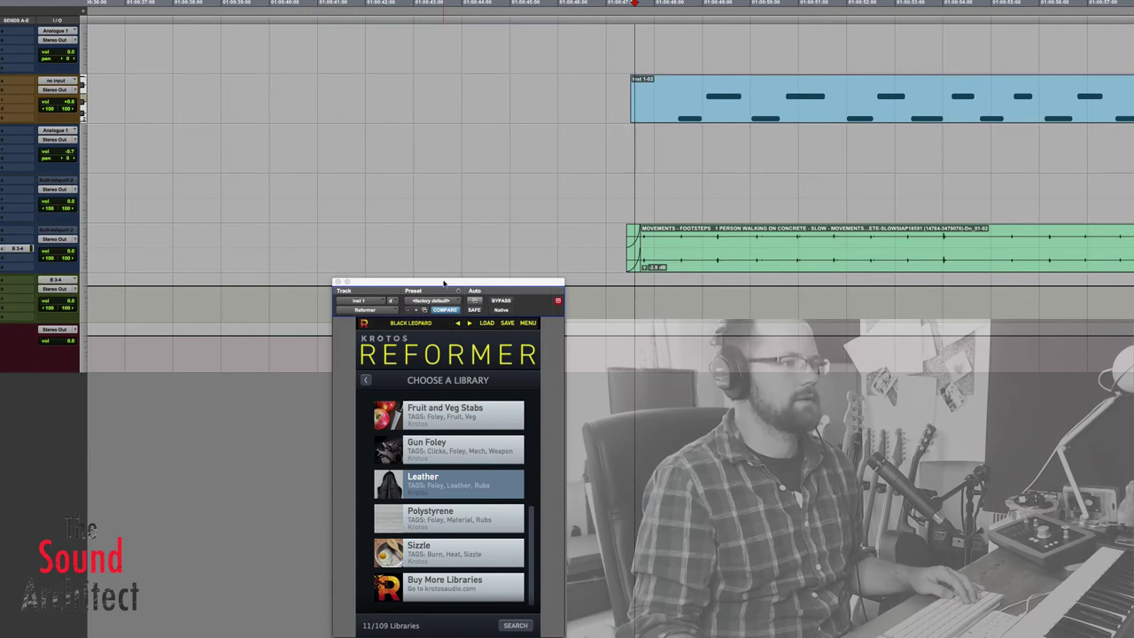
{"action": "left_click_drag", "start_coordinate": [444, 284], "coordinate": [333, 144]}
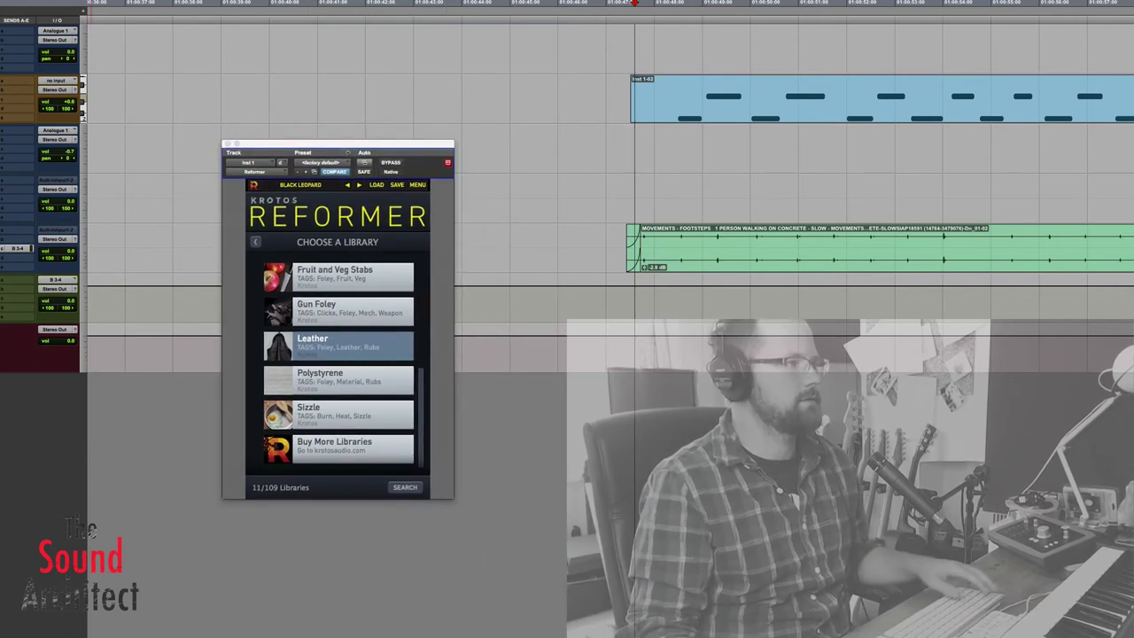
{"action": "left_click", "coordinate": [391, 162]}
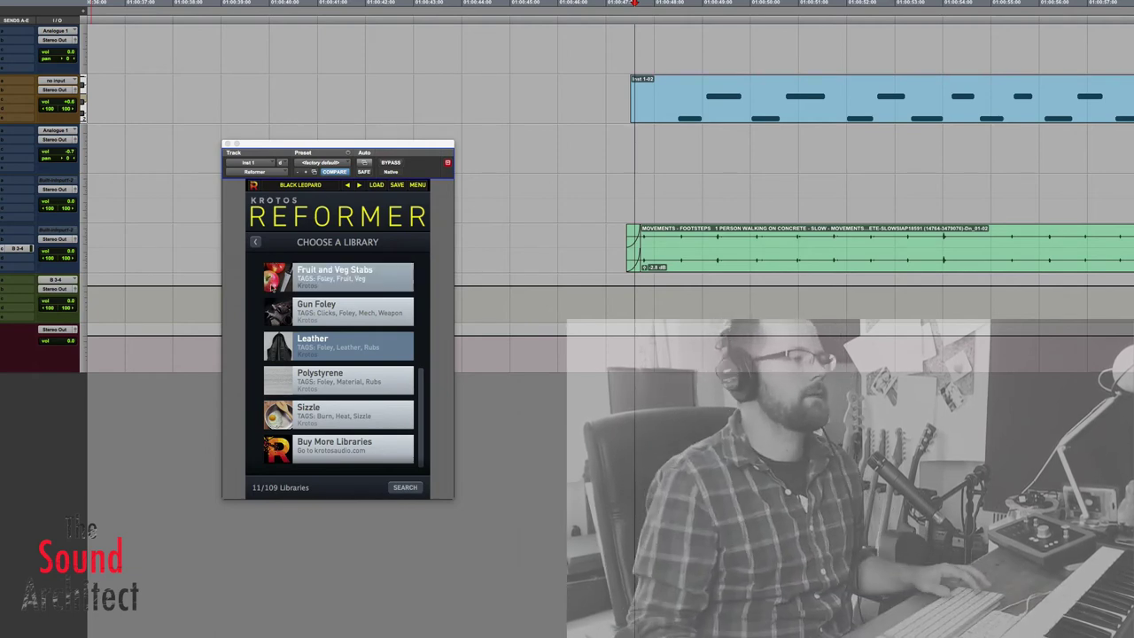
{"action": "left_click", "coordinate": [337, 309]}
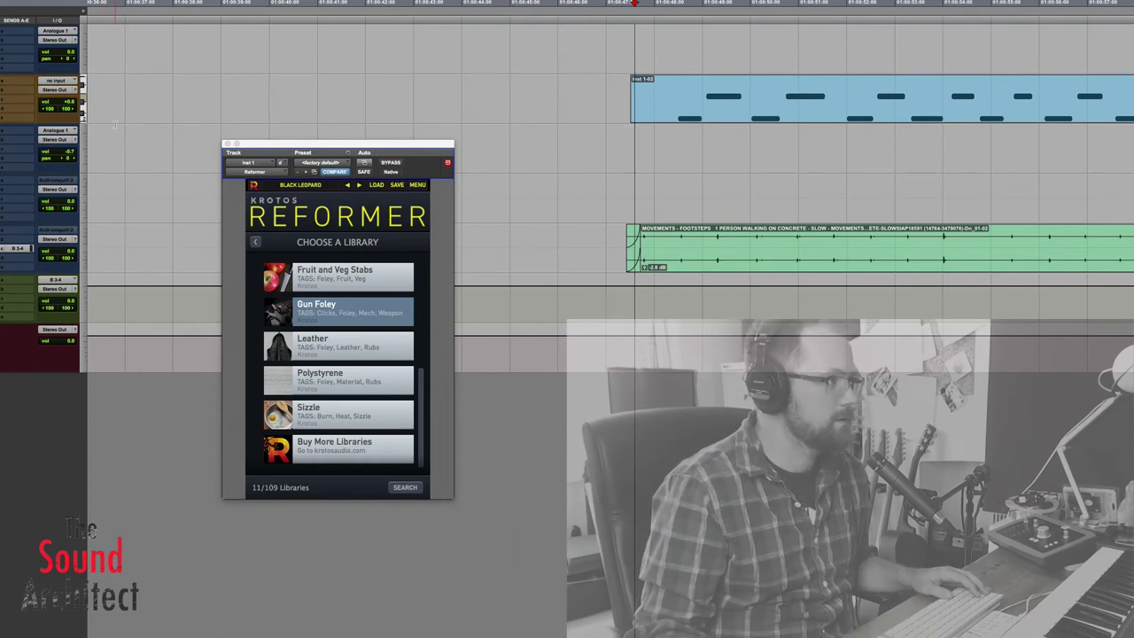
Reopen the VO track's Black Leopard Reformer, turn bypass off, and set Dry/Wet to 63%
{"action": "left_click", "coordinate": [227, 143]}
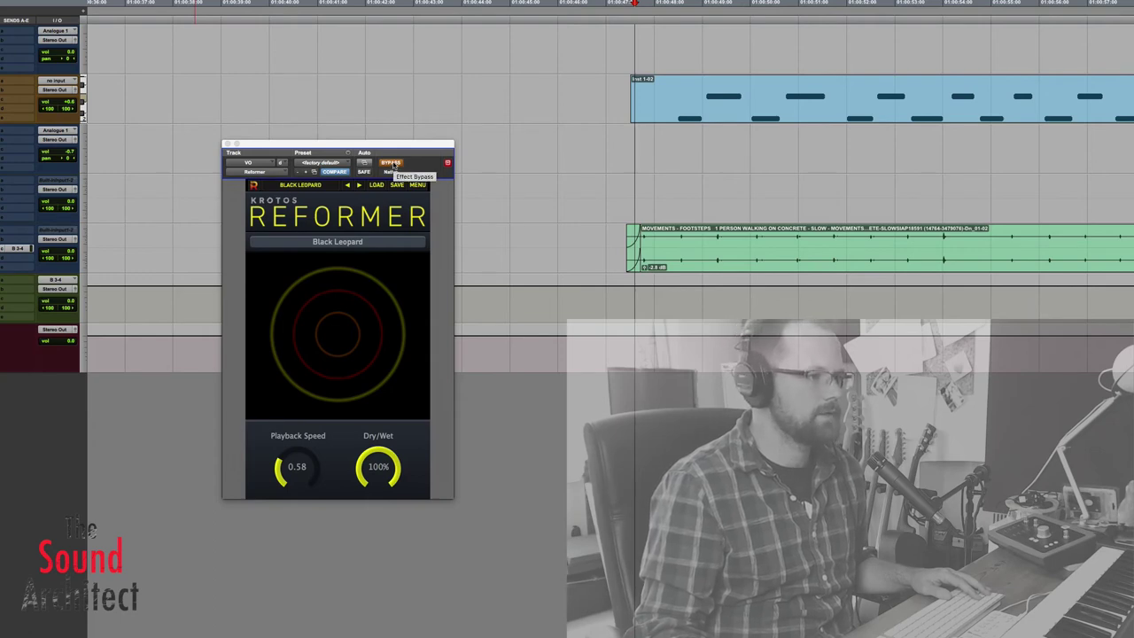
{"action": "left_click", "coordinate": [364, 478]}
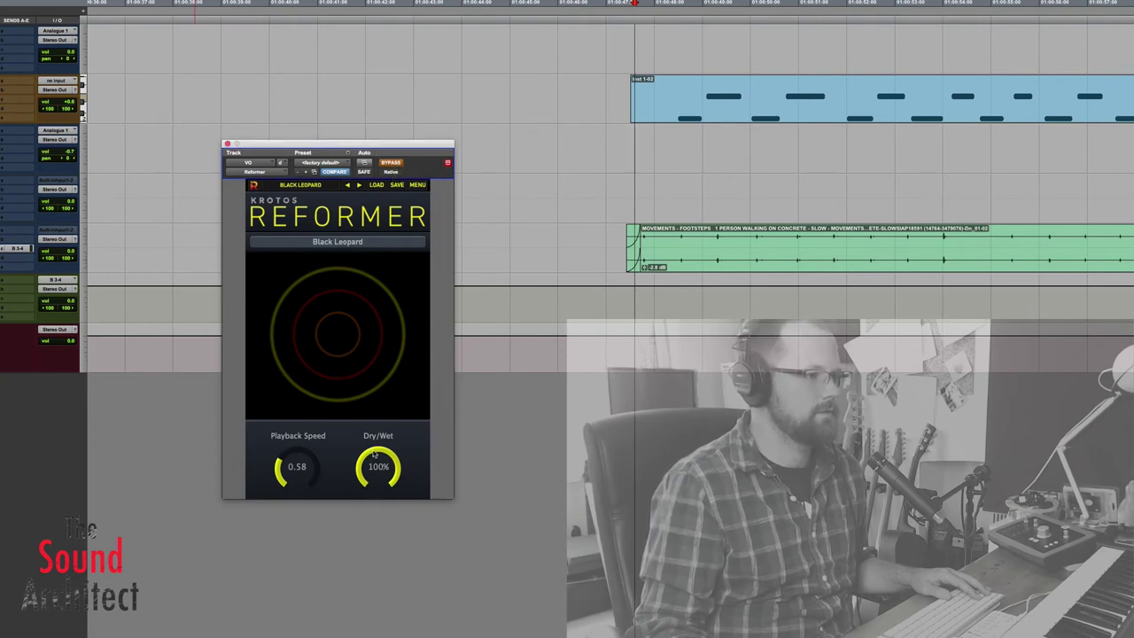
{"action": "left_click_drag", "start_coordinate": [374, 453], "coordinate": [360, 538]}
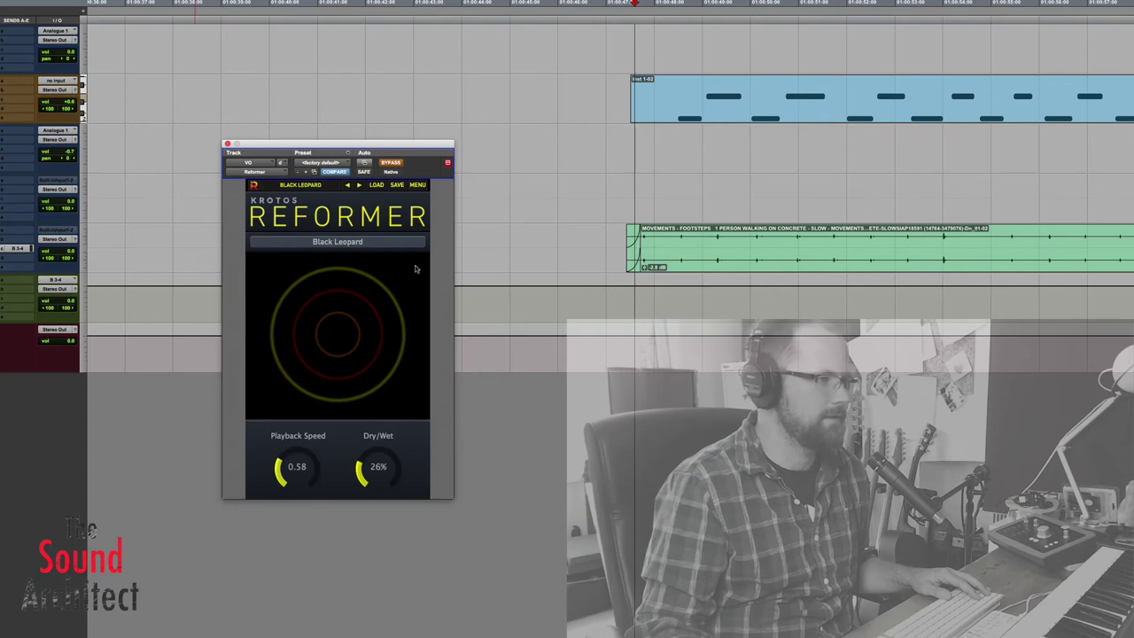
{"action": "left_click", "coordinate": [390, 163]}
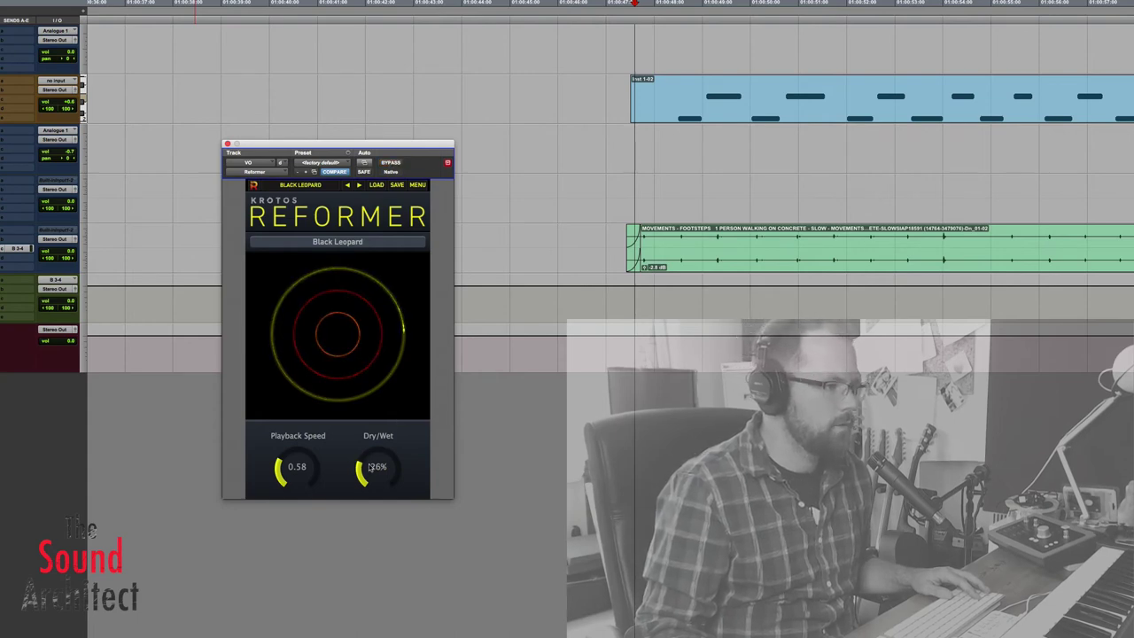
{"action": "mouse_move", "coordinate": [370, 468]}
{"action": "left_mouse_down"}
{"action": "mouse_move", "coordinate": [393, 412]}
{"action": "mouse_move", "coordinate": [379, 437]}
{"action": "mouse_move", "coordinate": [387, 425]}
{"action": "mouse_move", "coordinate": [387, 469]}
{"action": "left_mouse_up"}
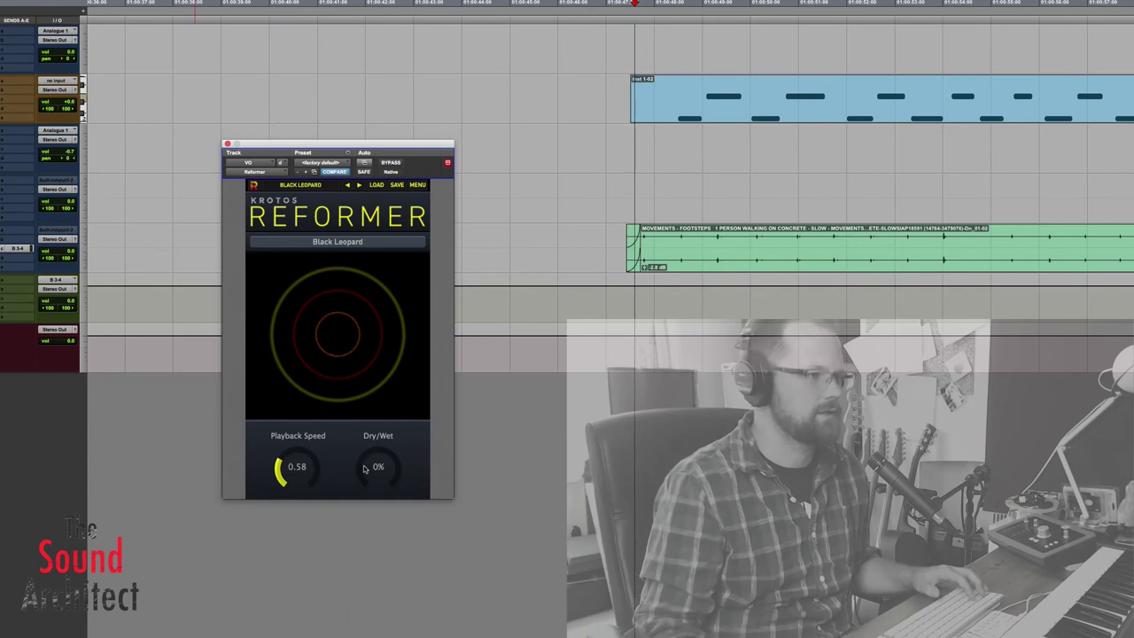
{"action": "left_click_drag", "start_coordinate": [366, 443], "coordinate": [379, 415]}
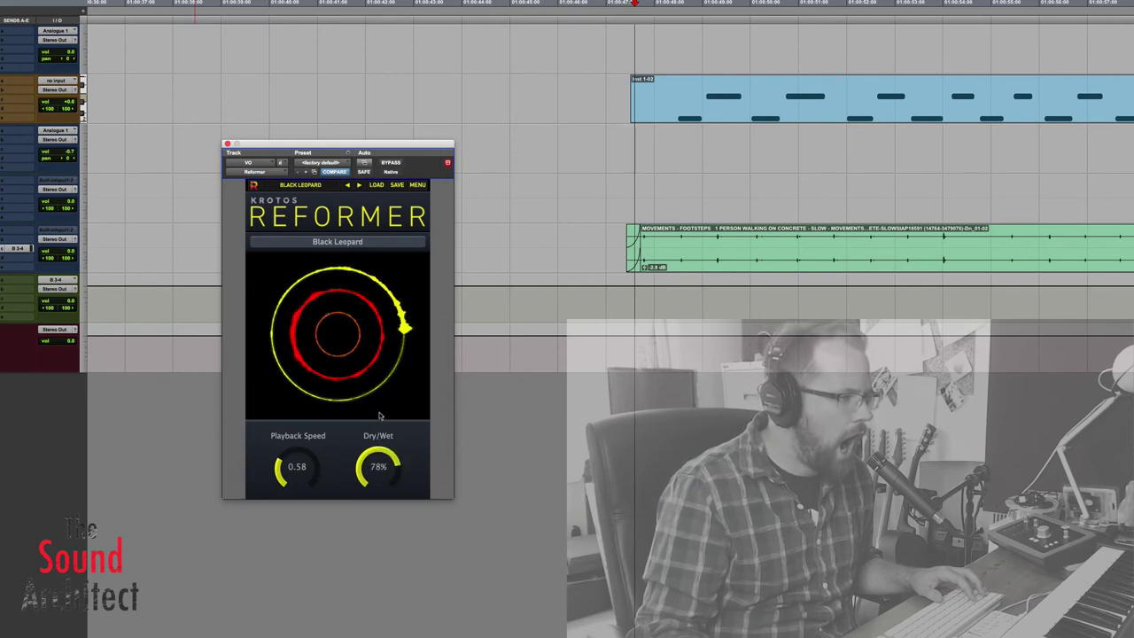
{"action": "scroll", "coordinate": [375, 431], "scroll_direction": "down", "scroll_amount": 5}
{"action": "scroll", "coordinate": [374, 432], "scroll_direction": "down", "scroll_amount": 3}
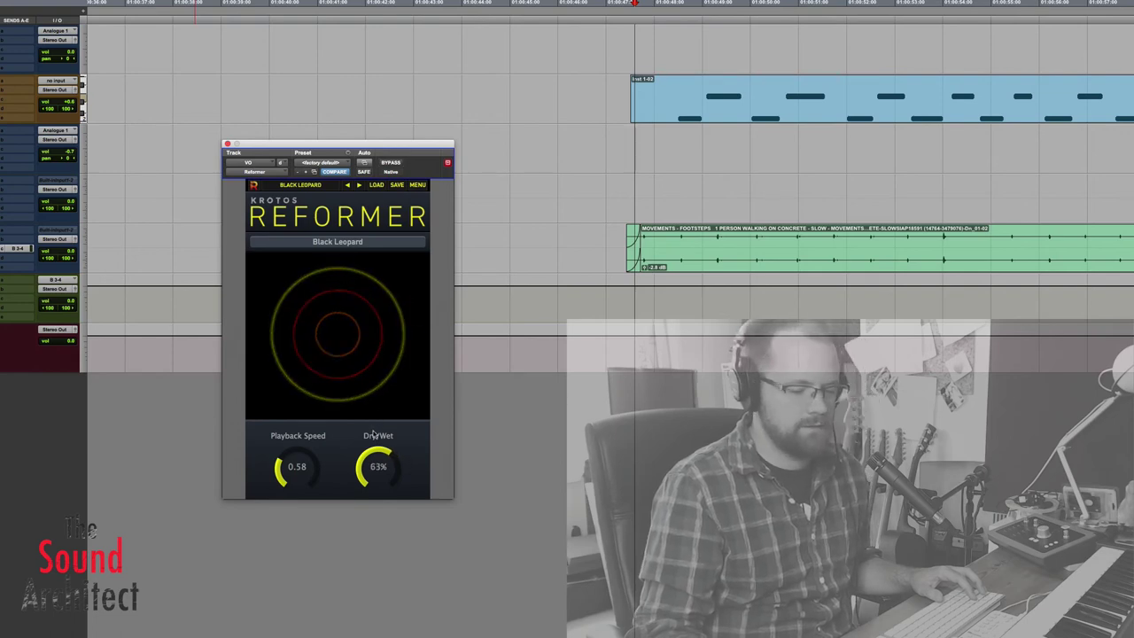
Load Bengal Tiger on the VO Reformer and sweep Dry/Wet down to 0% while auditioning
{"action": "left_click", "coordinate": [335, 247]}
{"action": "left_click", "coordinate": [324, 277]}
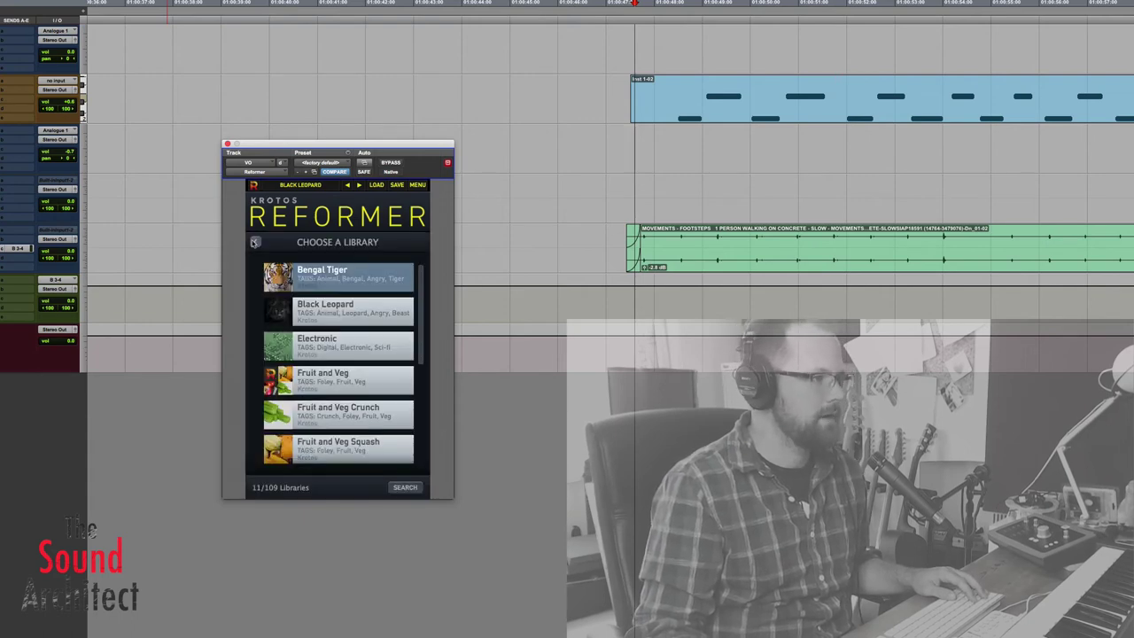
{"action": "left_click", "coordinate": [255, 242]}
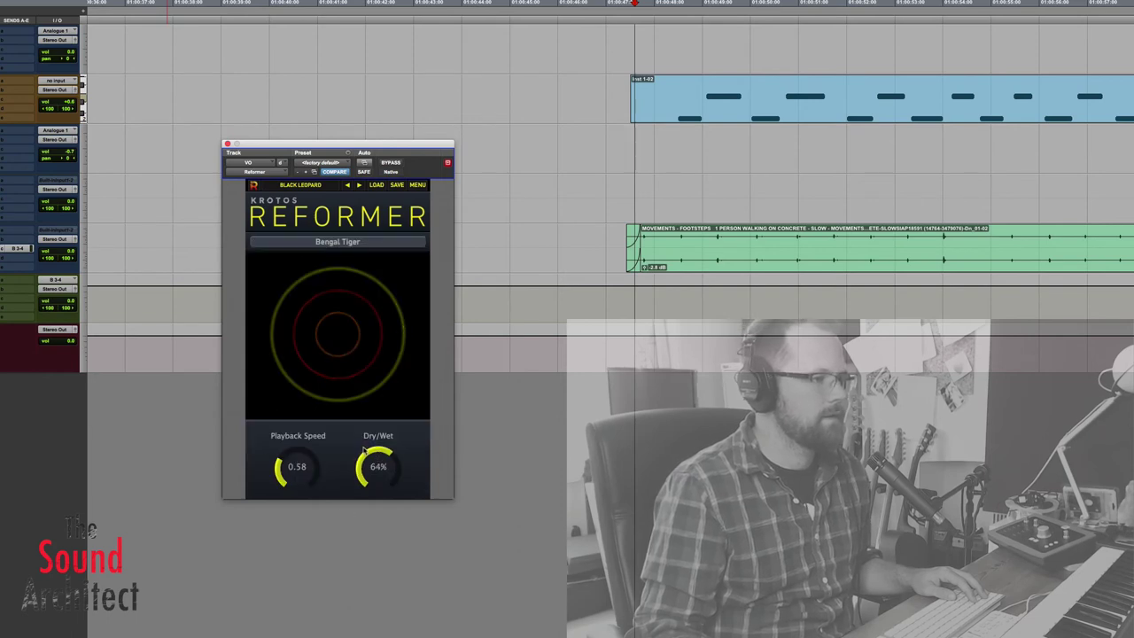
{"action": "left_click_drag", "start_coordinate": [363, 451], "coordinate": [393, 387]}
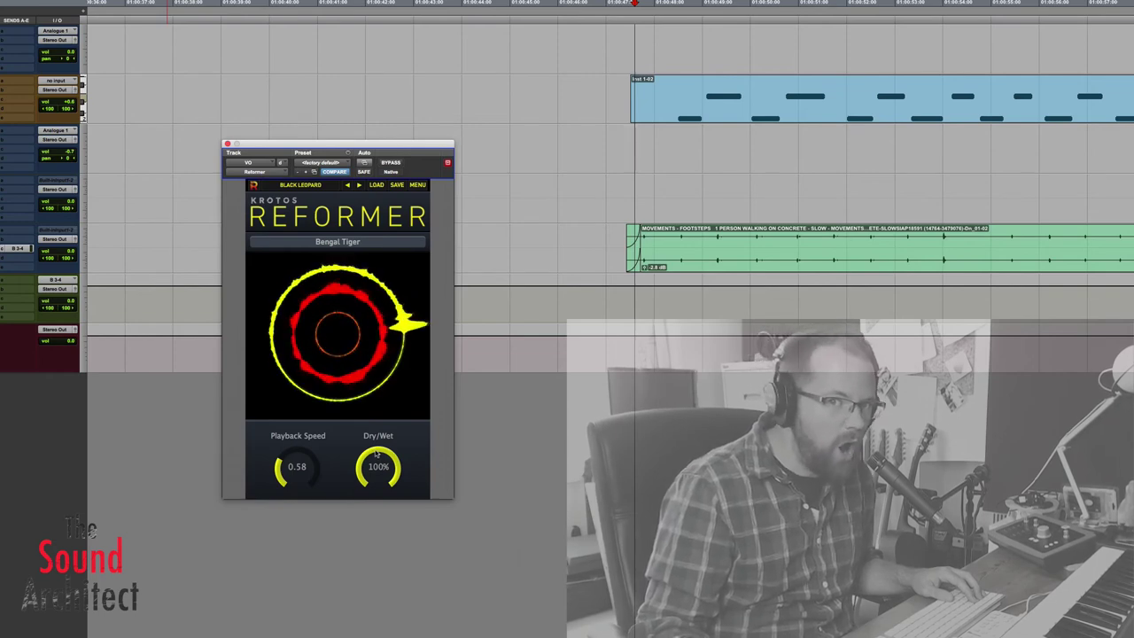
{"action": "left_click_drag", "start_coordinate": [376, 454], "coordinate": [380, 596]}
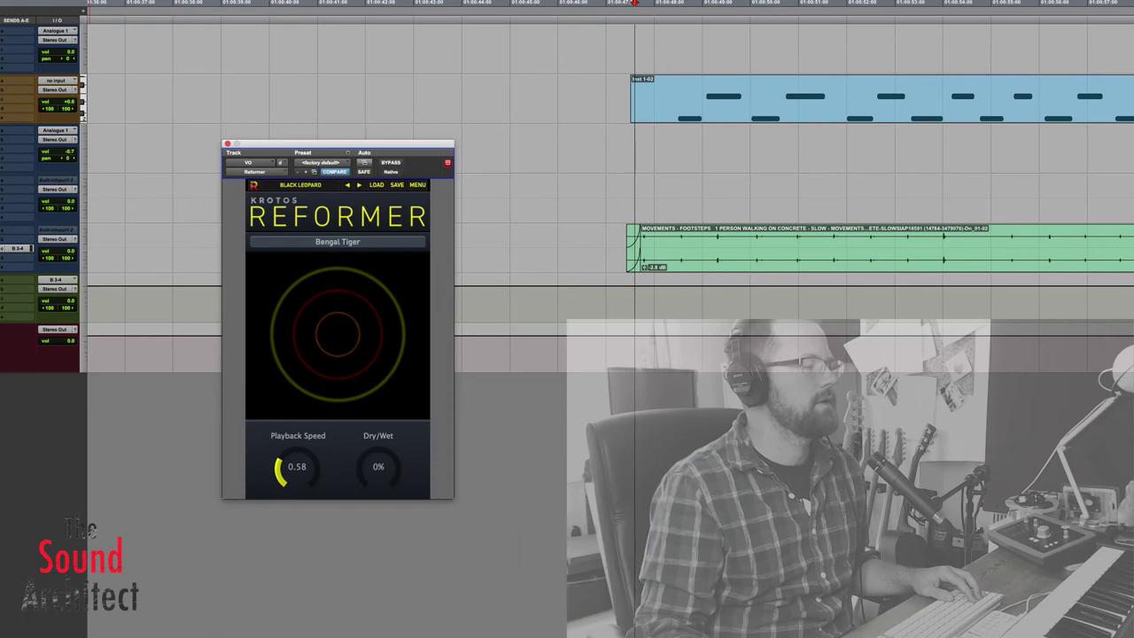
Load the Fruit and Veg Crunch library in the VO track's Reformer
{"action": "left_click", "coordinate": [282, 242]}
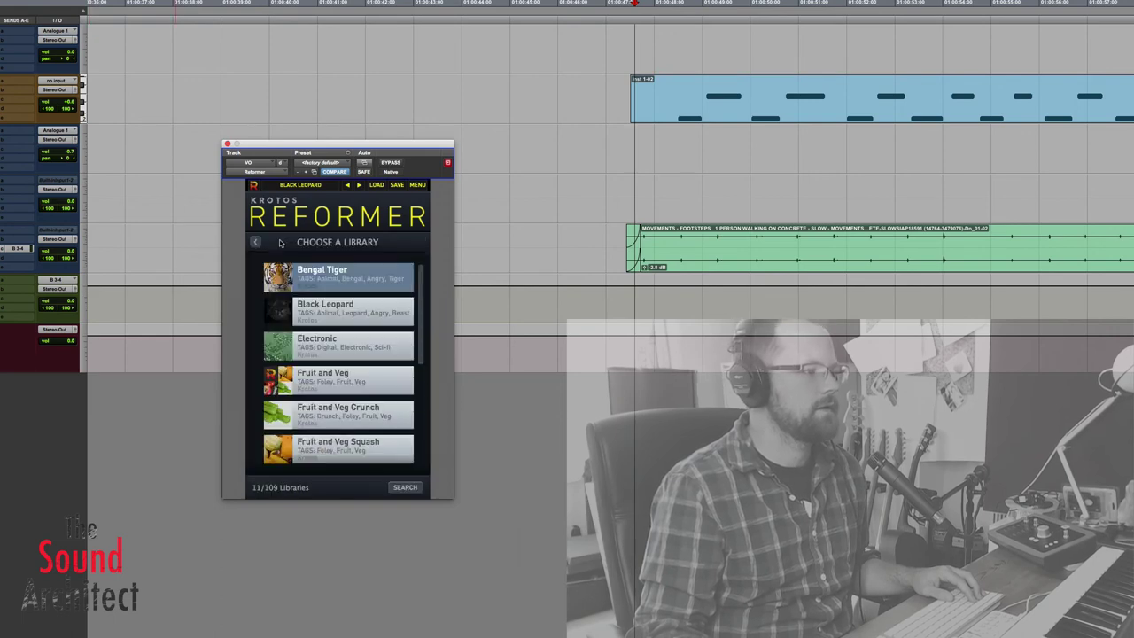
{"action": "scroll", "coordinate": [321, 333], "scroll_direction": "down", "scroll_amount": 2}
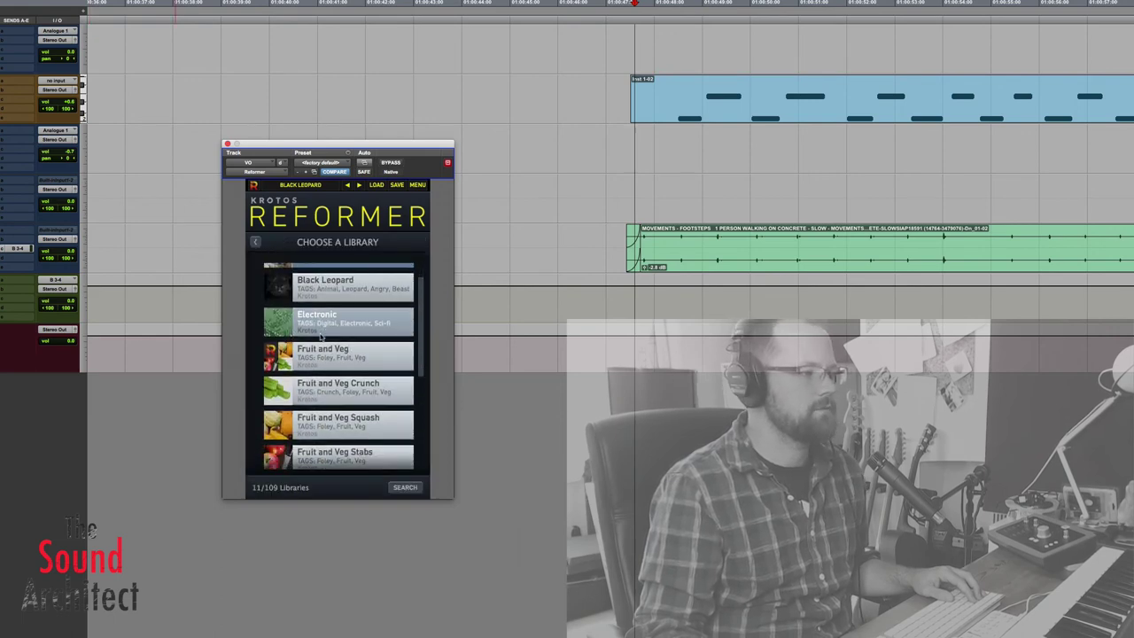
{"action": "scroll", "coordinate": [320, 335], "scroll_direction": "down", "scroll_amount": 1}
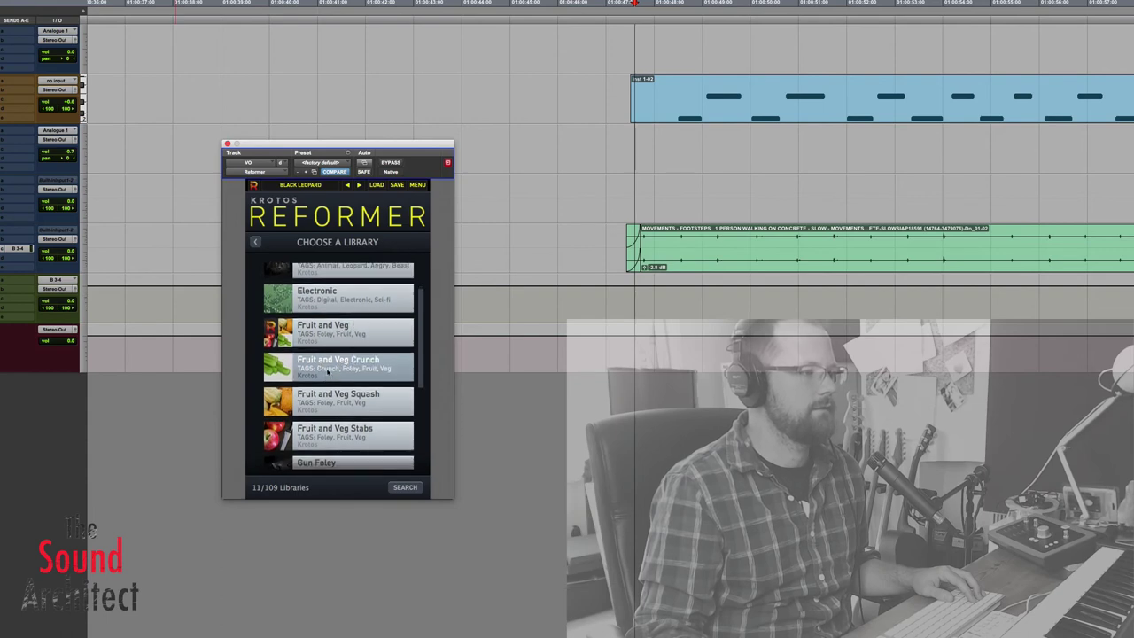
{"action": "left_click", "coordinate": [323, 367]}
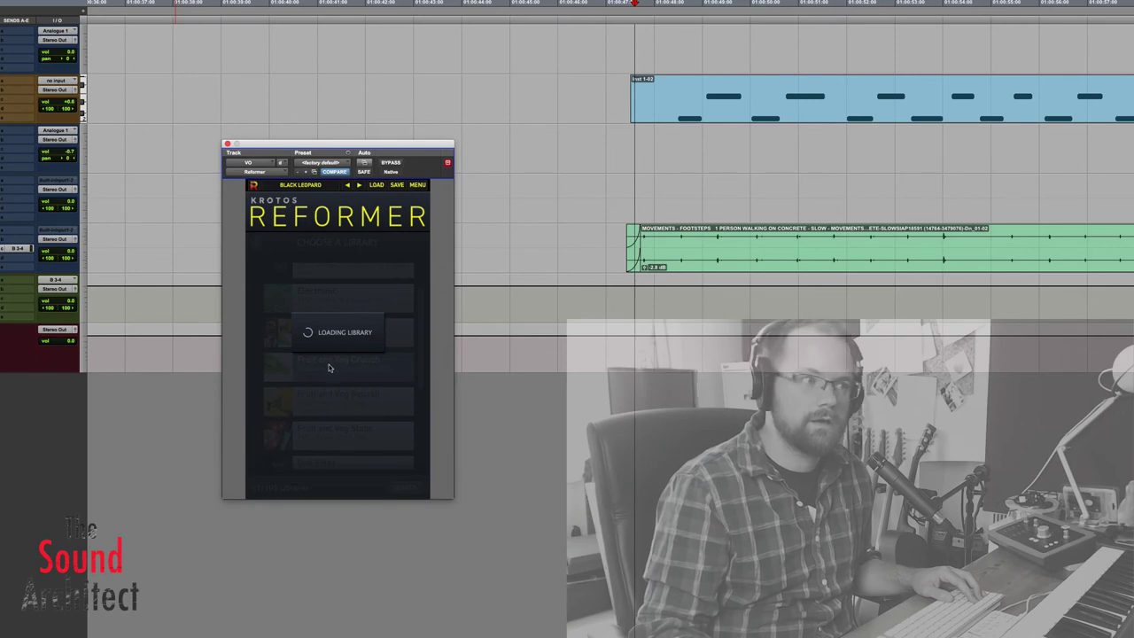
{"action": "left_click", "coordinate": [390, 364]}
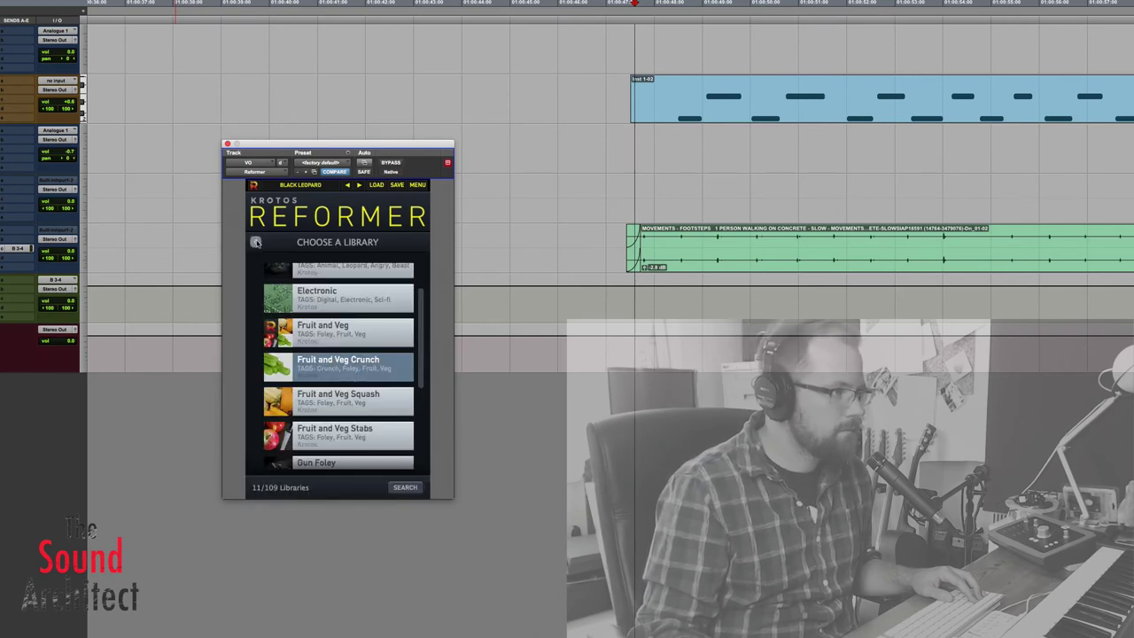
{"action": "left_click", "coordinate": [255, 242]}
Sweep Dry/Wet from 100% through 68% down to fully dry
{"action": "left_click_drag", "start_coordinate": [360, 473], "coordinate": [377, 390]}
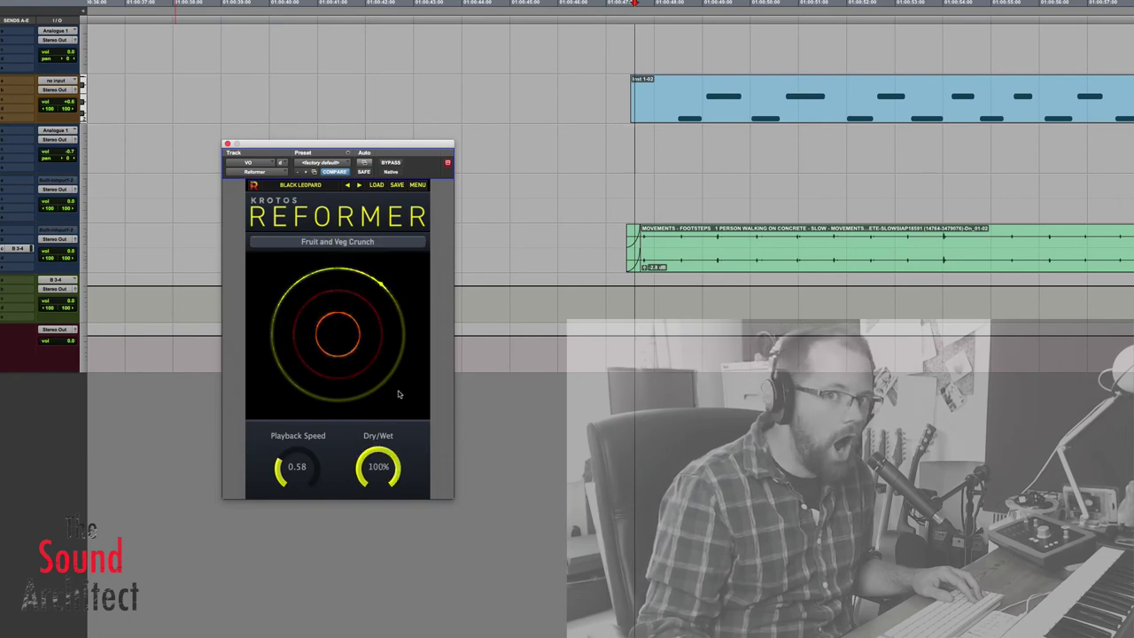
{"action": "left_click_drag", "start_coordinate": [372, 454], "coordinate": [359, 488]}
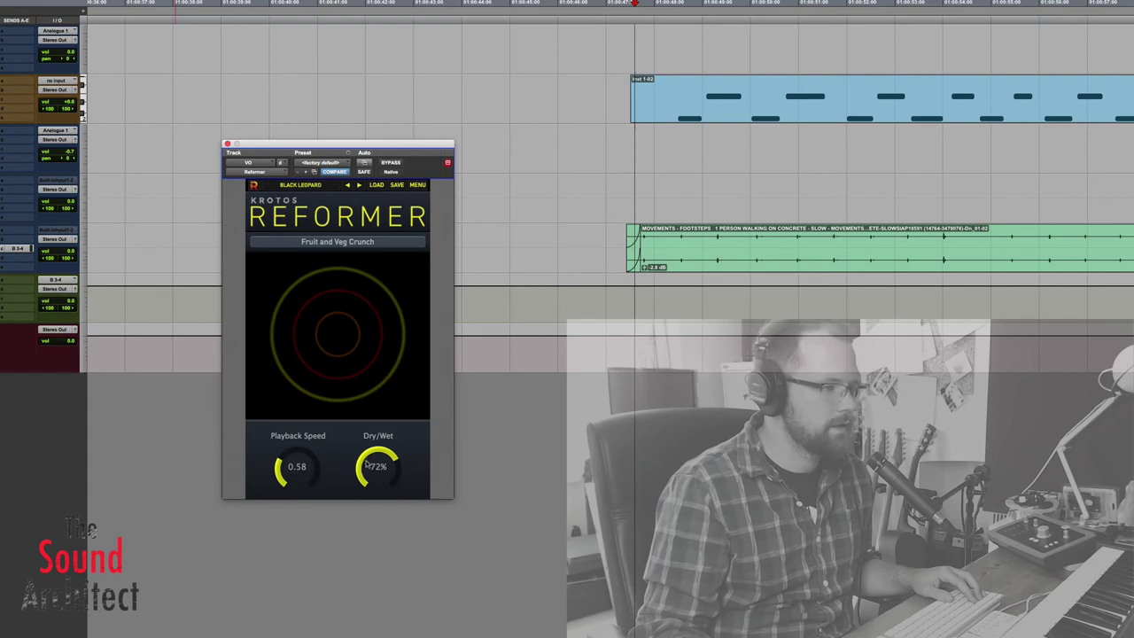
{"action": "left_click_drag", "start_coordinate": [369, 462], "coordinate": [361, 568]}
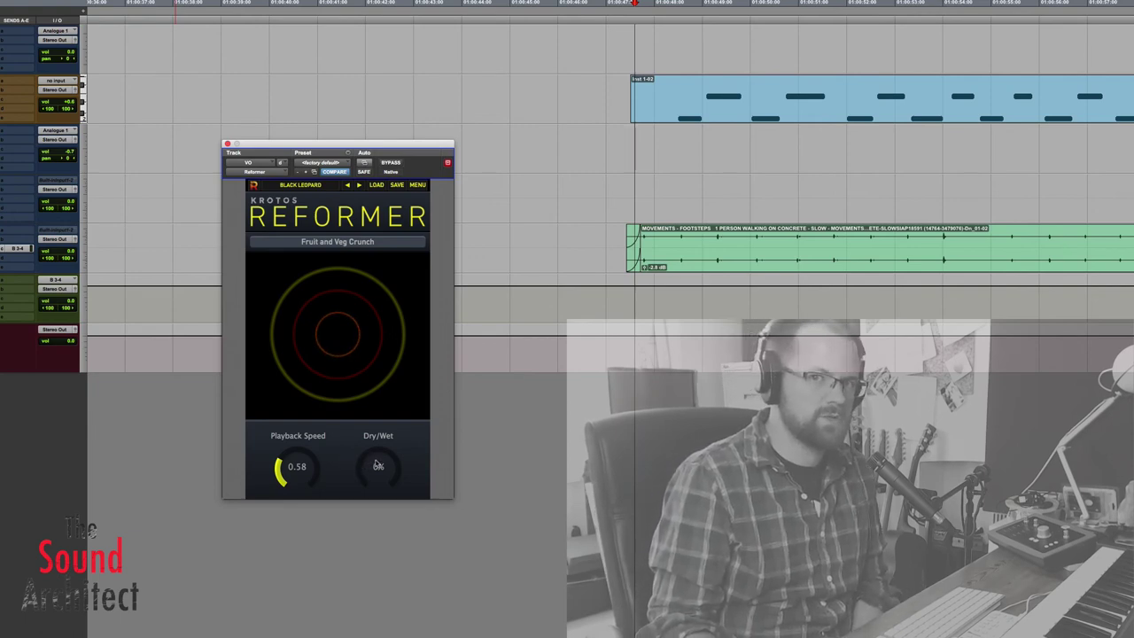
Turn the Fruit and Veg Crunch Dry/Wet back up to 100%
{"action": "left_click_drag", "start_coordinate": [372, 457], "coordinate": [404, 342]}
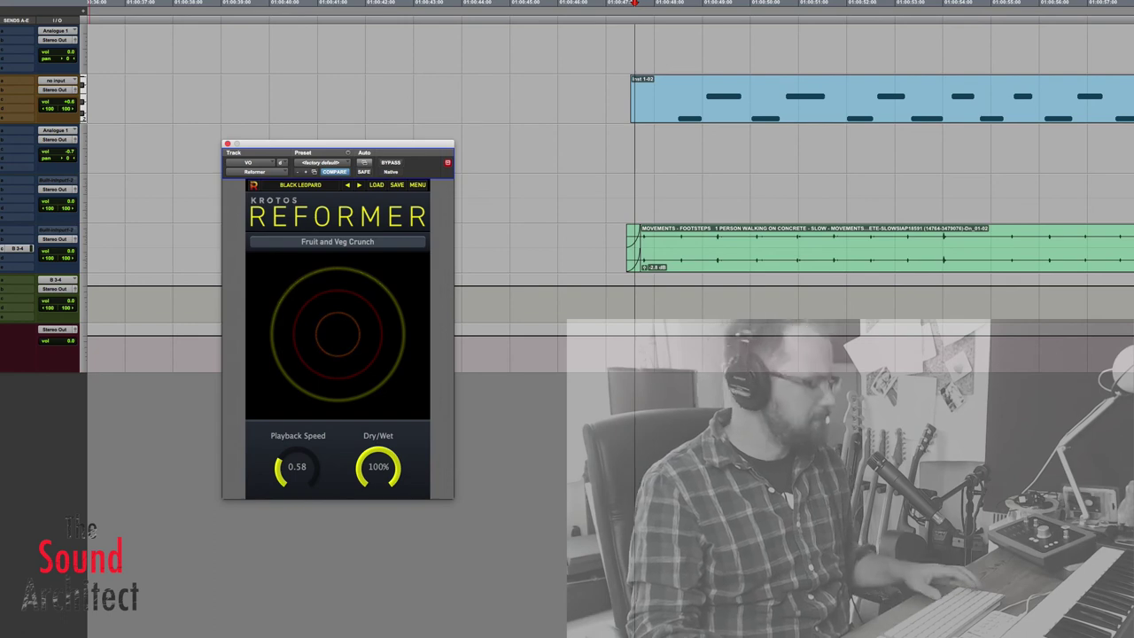
Bypass Reformer on the VO track, leaving Fruit and Veg Crunch loaded at 100% dry/wet
{"action": "key", "text": "ctrl+super+b"}
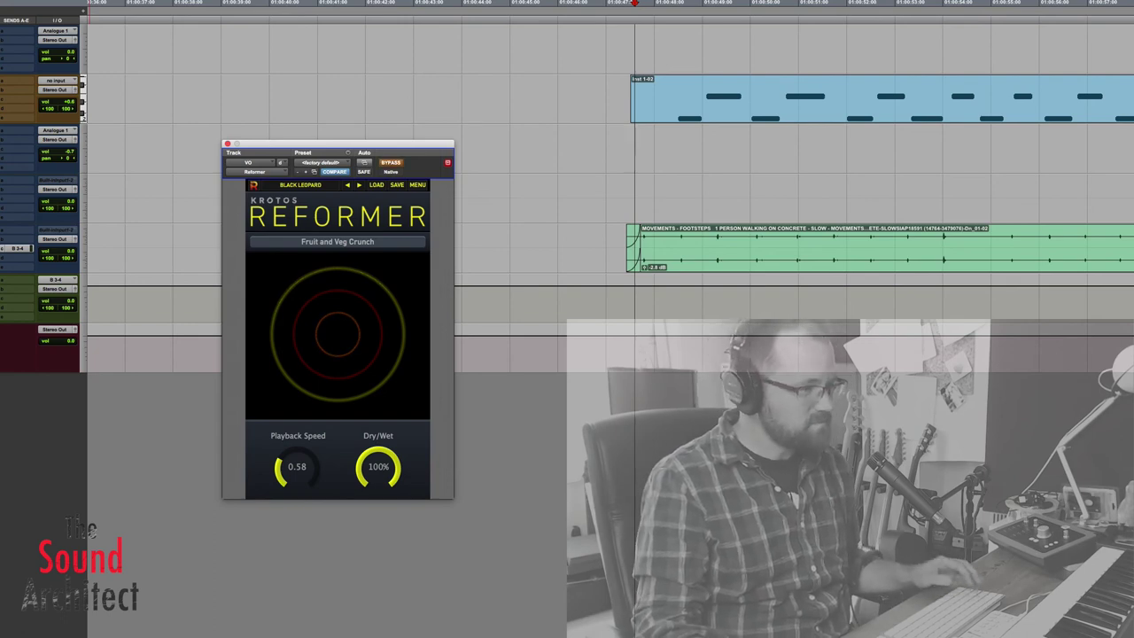